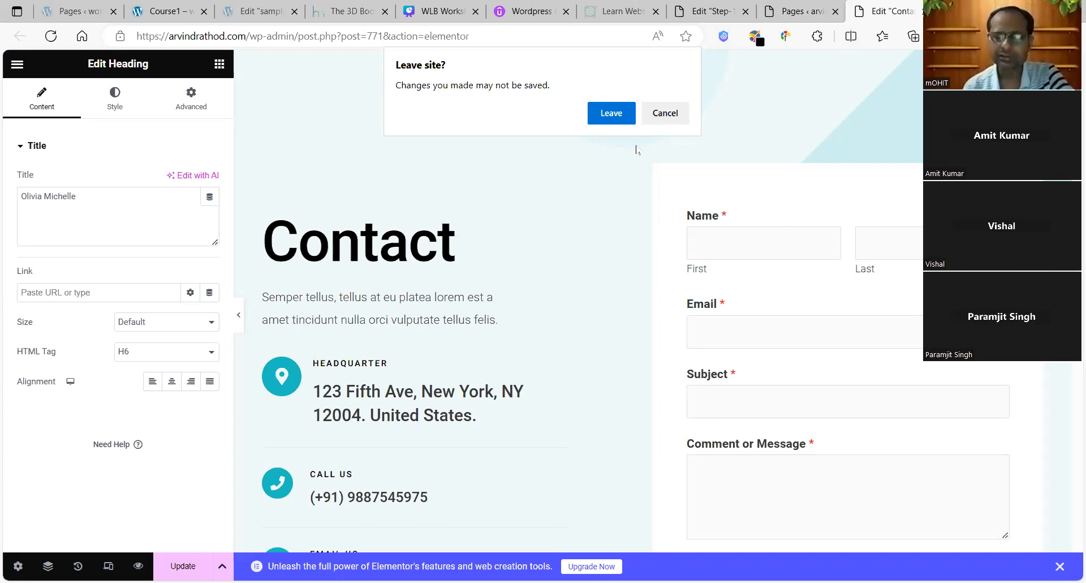
Step: Leave the Contact page editor without saving, then close the Step-1 editor tab as well
left_click(611, 114)
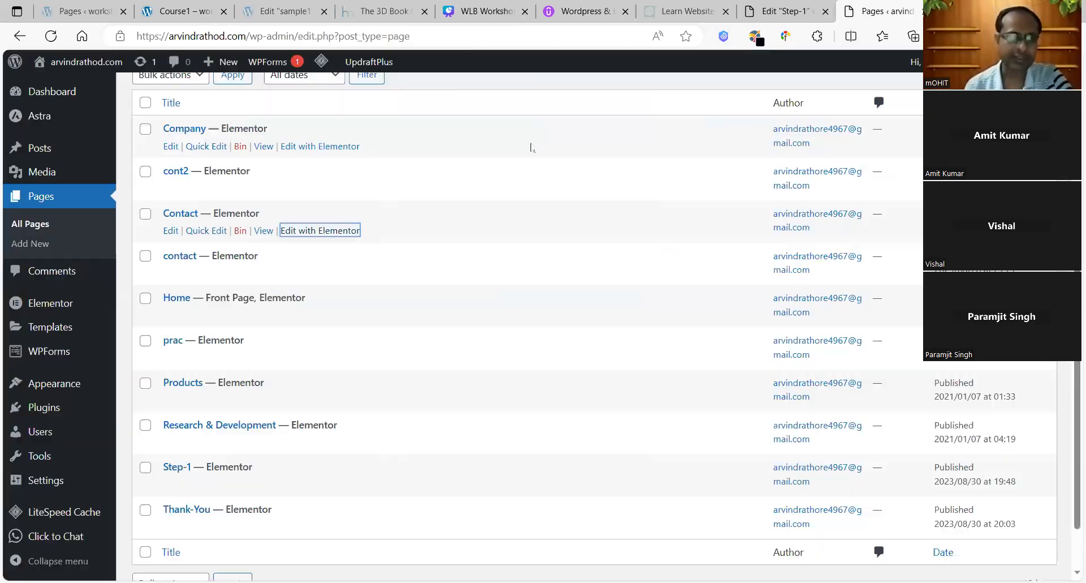
left_click(777, 7)
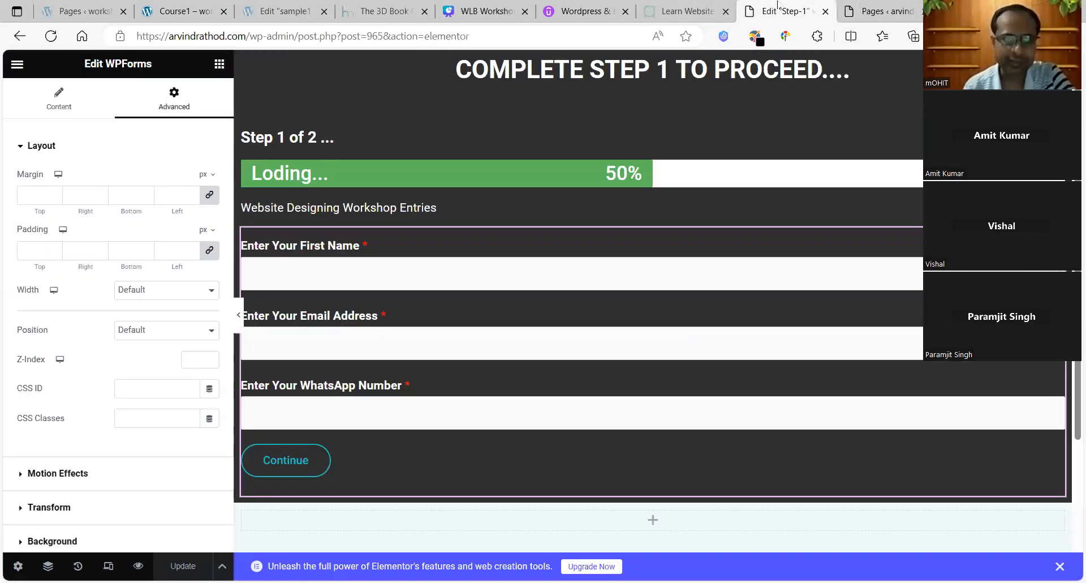
left_click(825, 12)
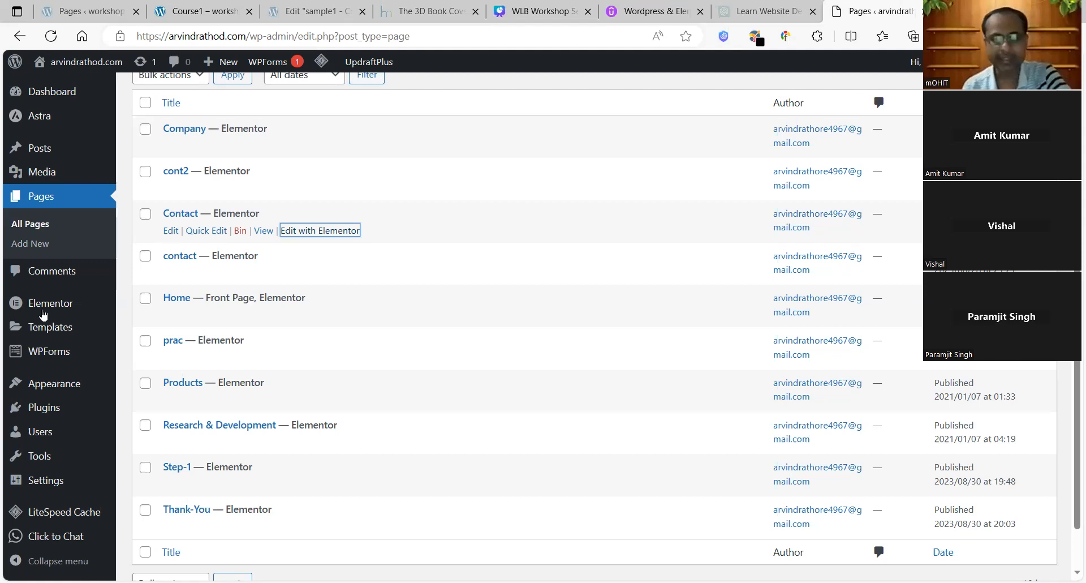
mouse_move(54, 352)
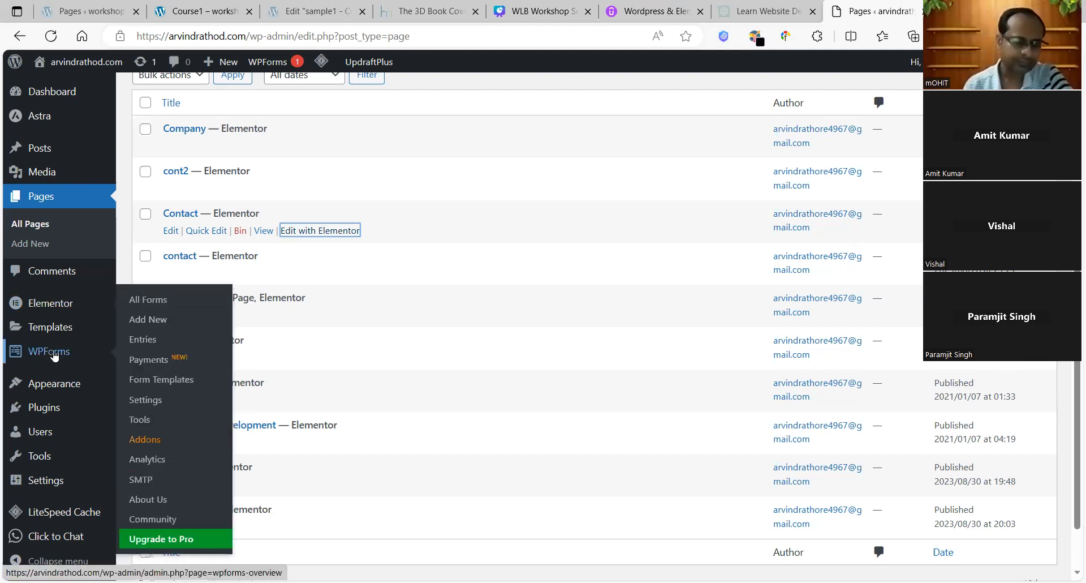
mouse_move(55, 386)
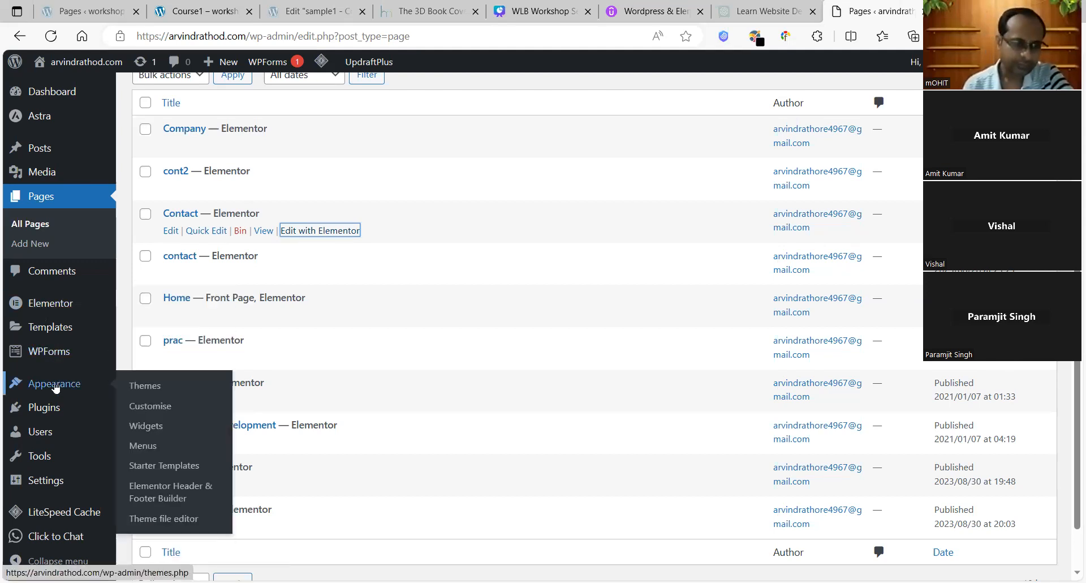
mouse_move(49, 418)
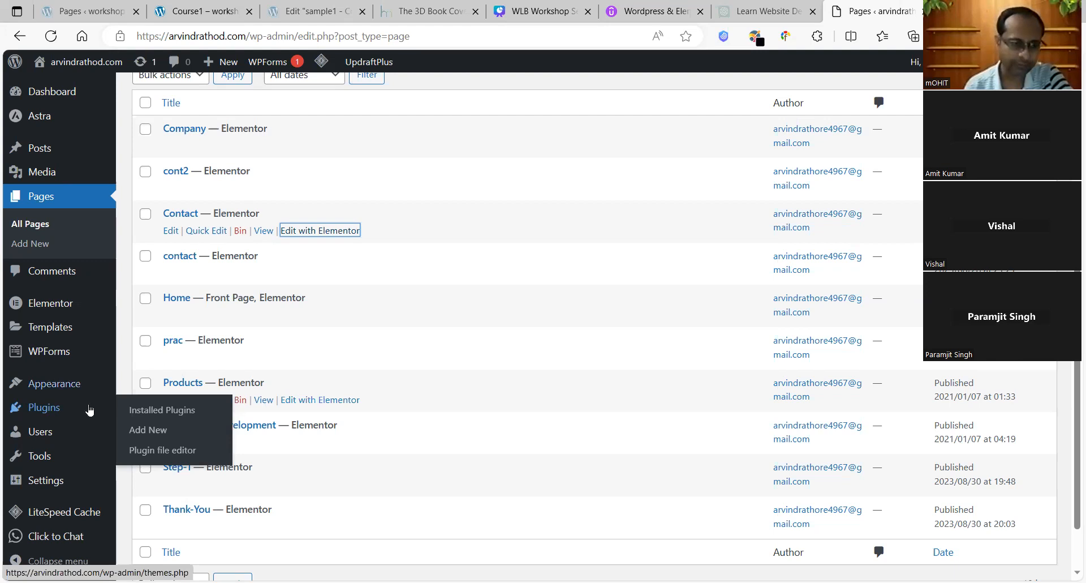
left_click(160, 409)
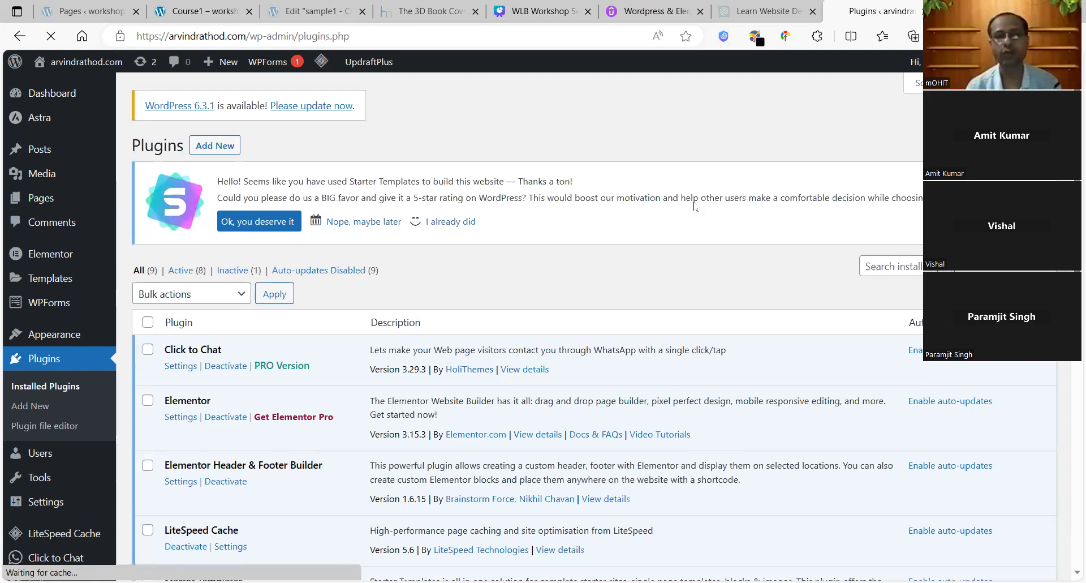
Step: Scroll the Installed Plugins list down to WP Reset and open its tools page
scroll(1054, 402, "down", 8)
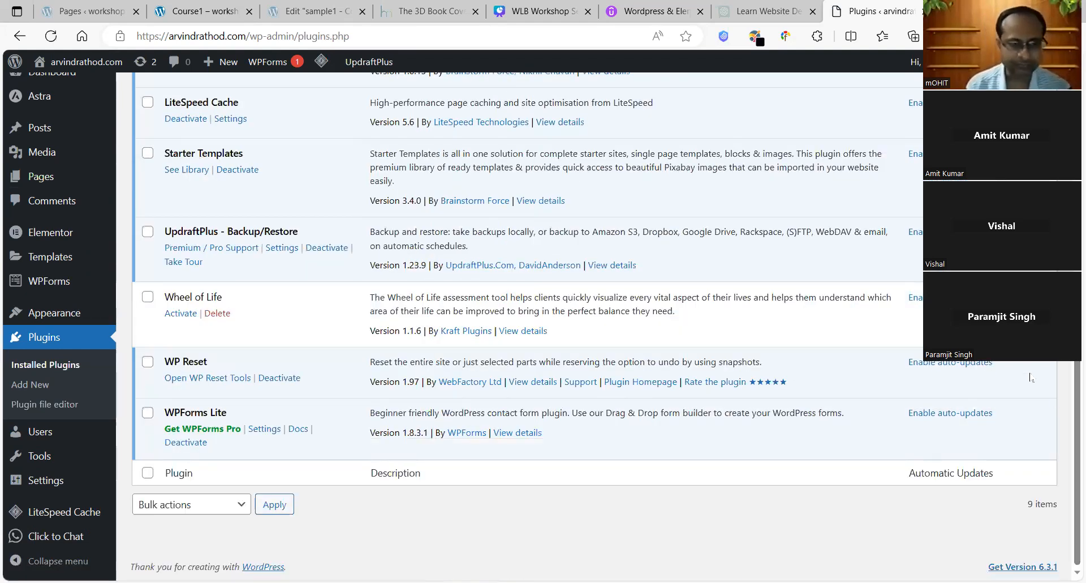
left_click(193, 378)
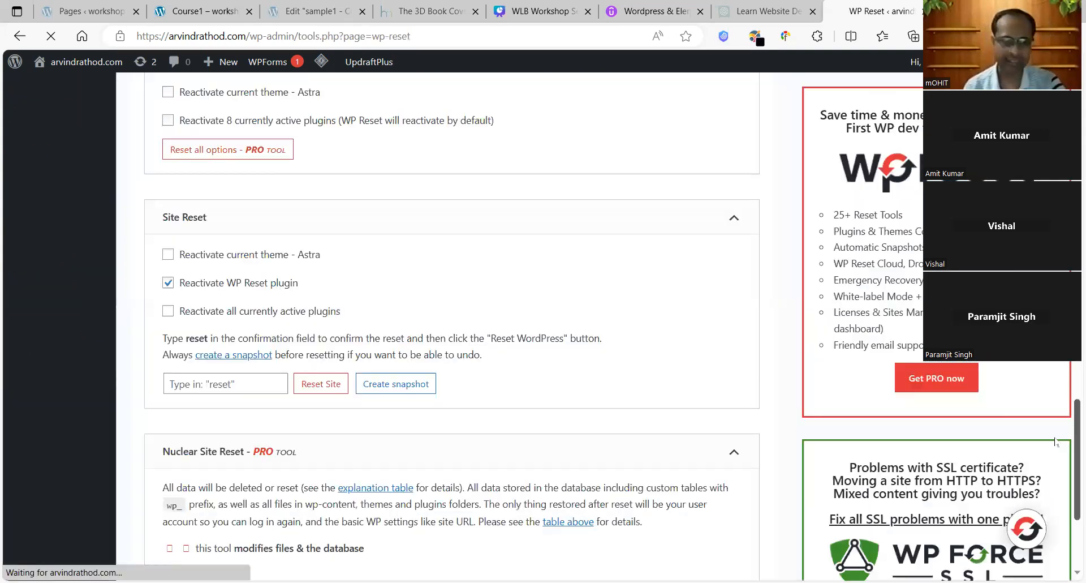
Step: Enter RESET as the Site Reset confirmation and submit, dismissing the invalid-confirmation warnings
left_click(203, 386)
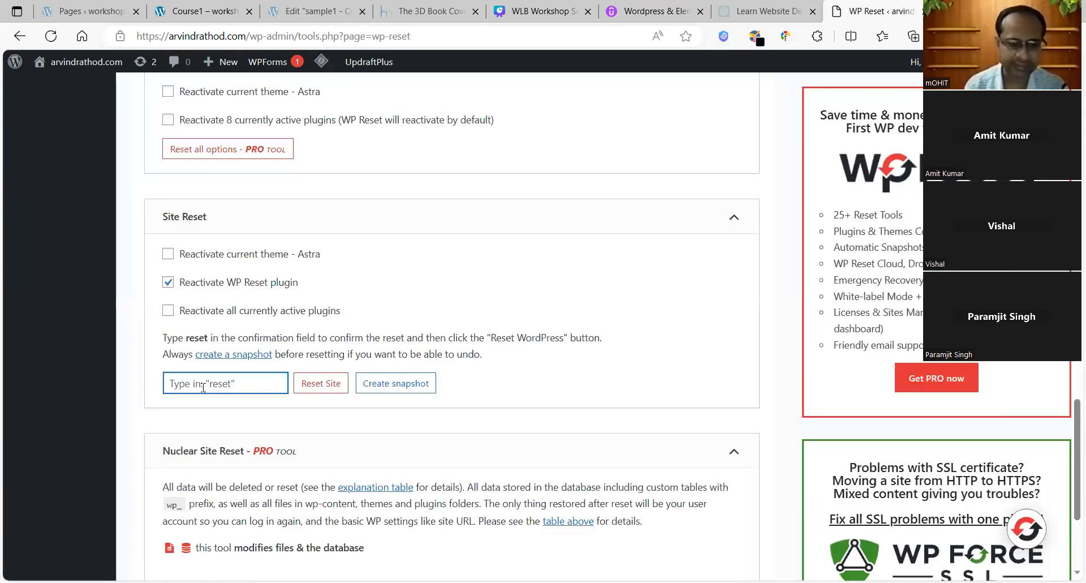
type("RESE")
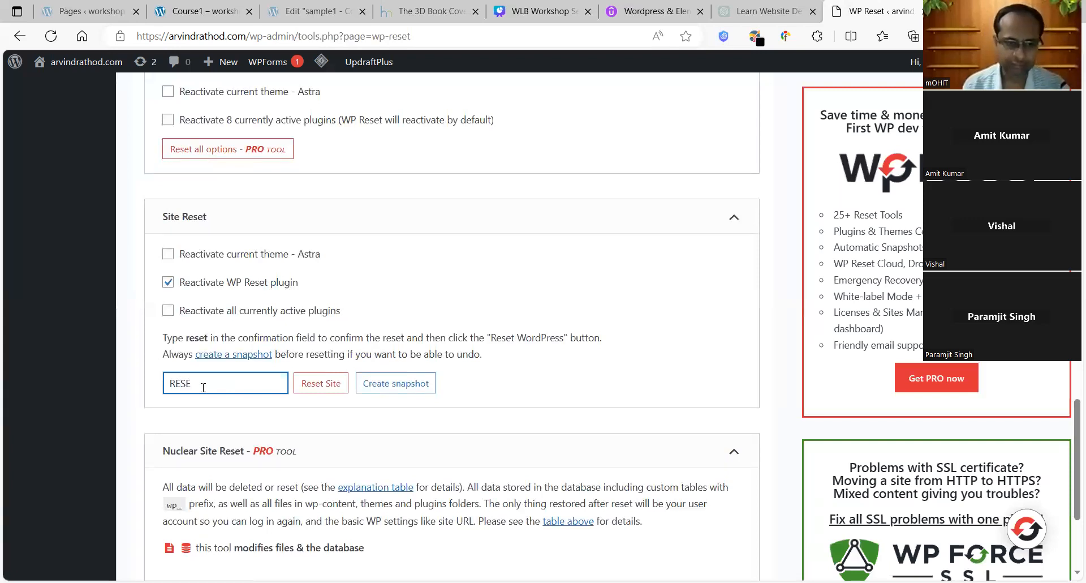
type("T")
left_click(333, 382)
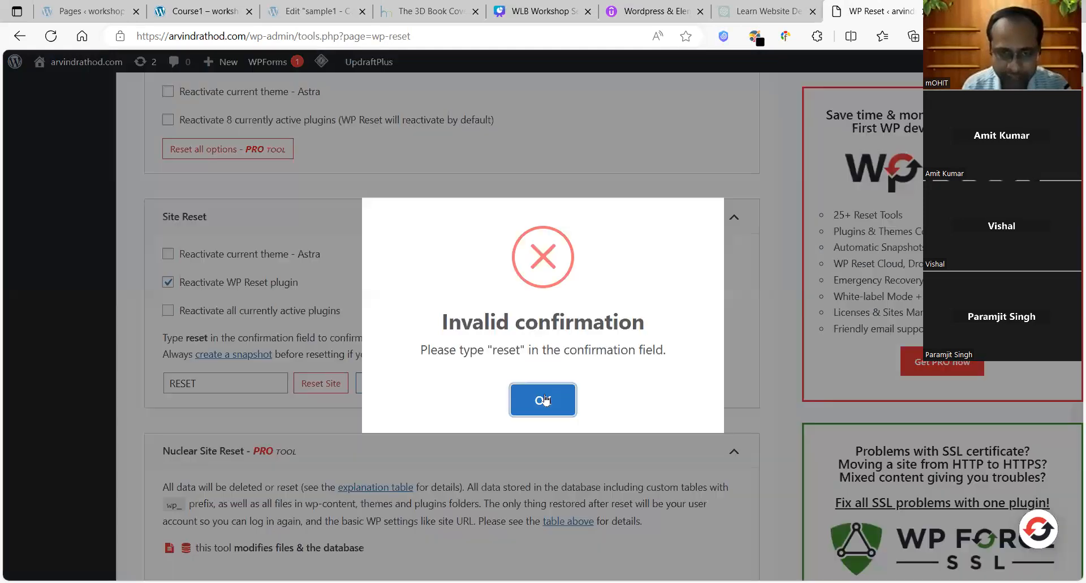
left_click(303, 411)
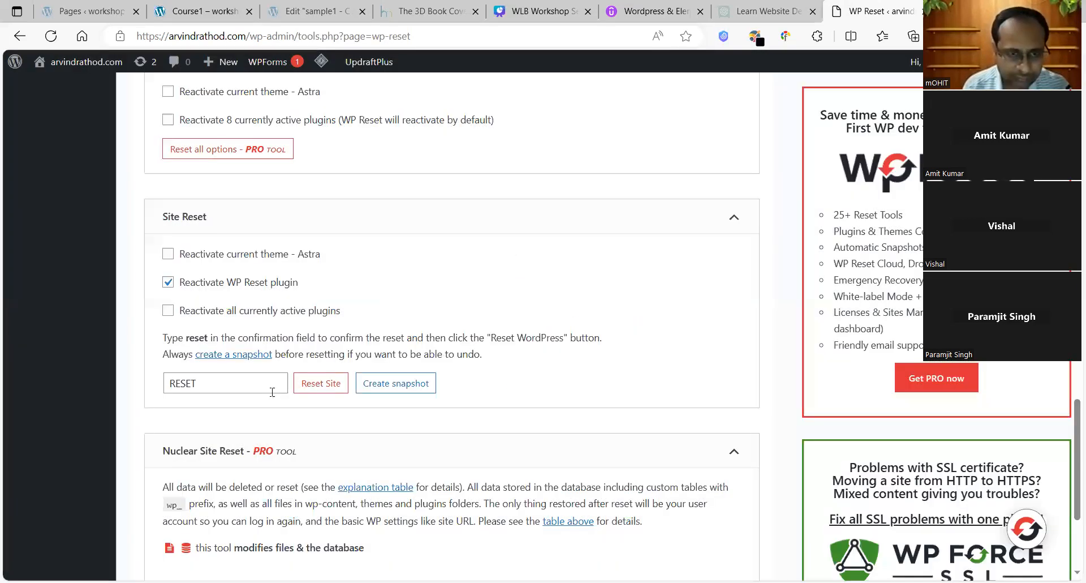
left_click(328, 384)
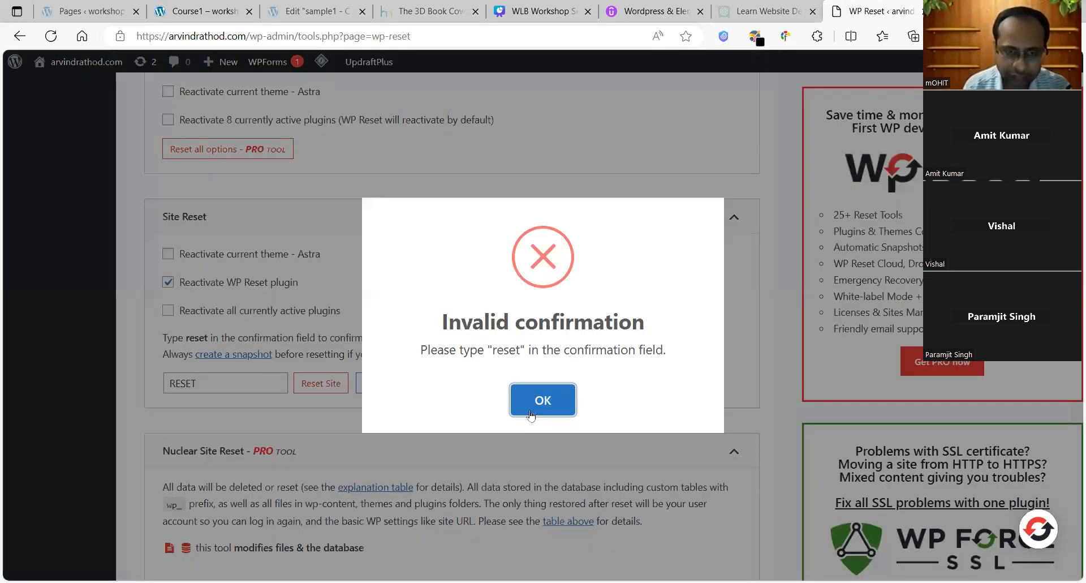
left_click(244, 372)
Step: Replace the confirmation with lowercase 'reset' and confirm resetting WordPress to default settings
left_click_drag(220, 385, 123, 390)
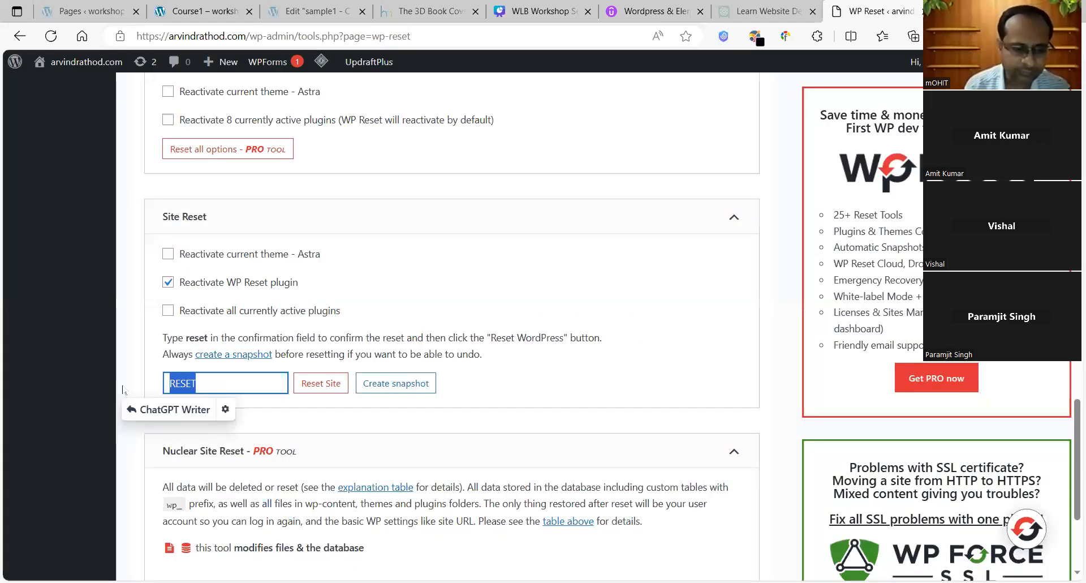
type("reset")
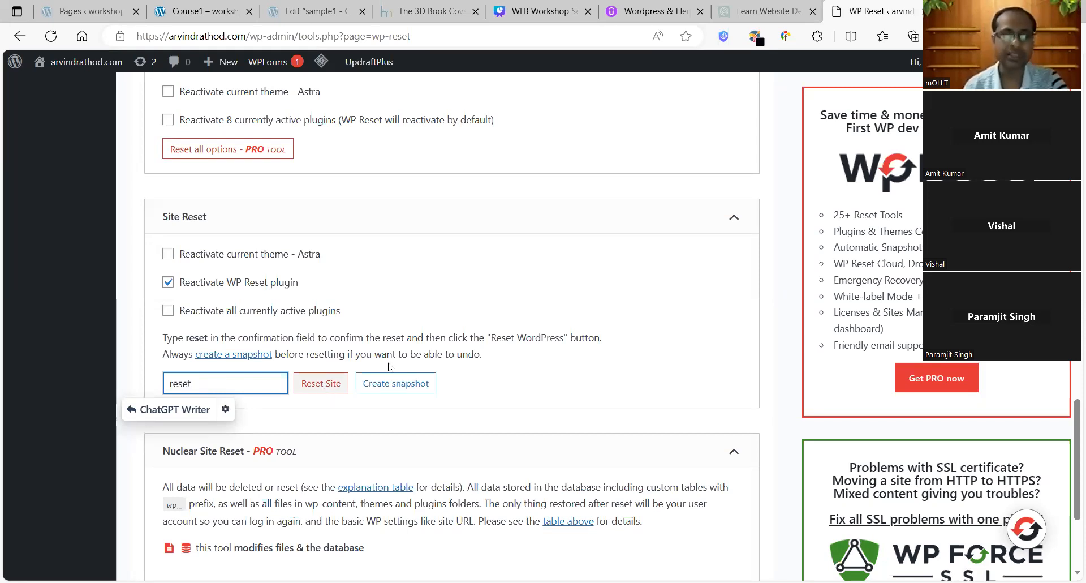
left_click(325, 385)
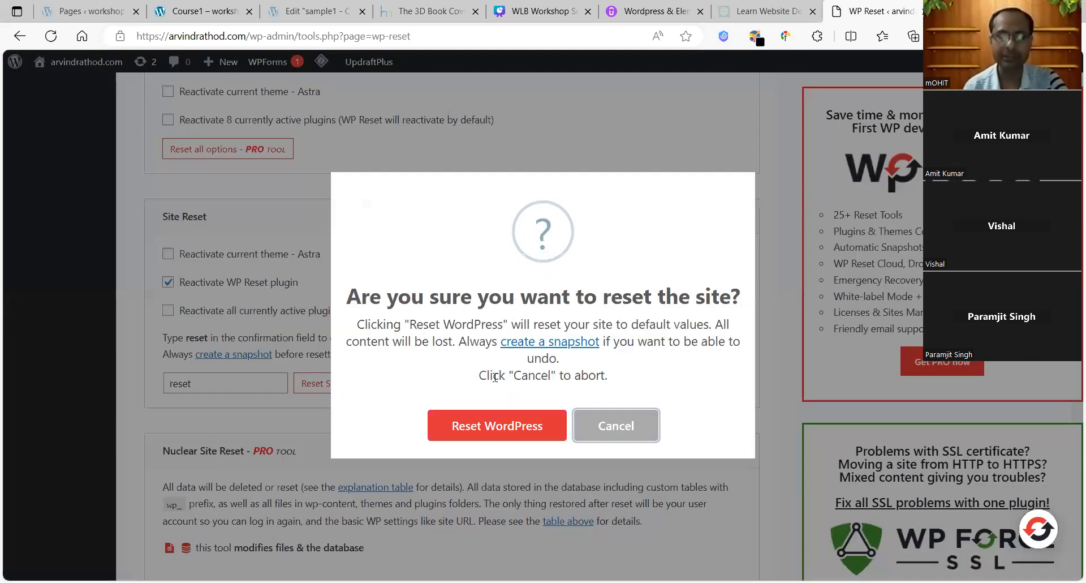
left_click(499, 429)
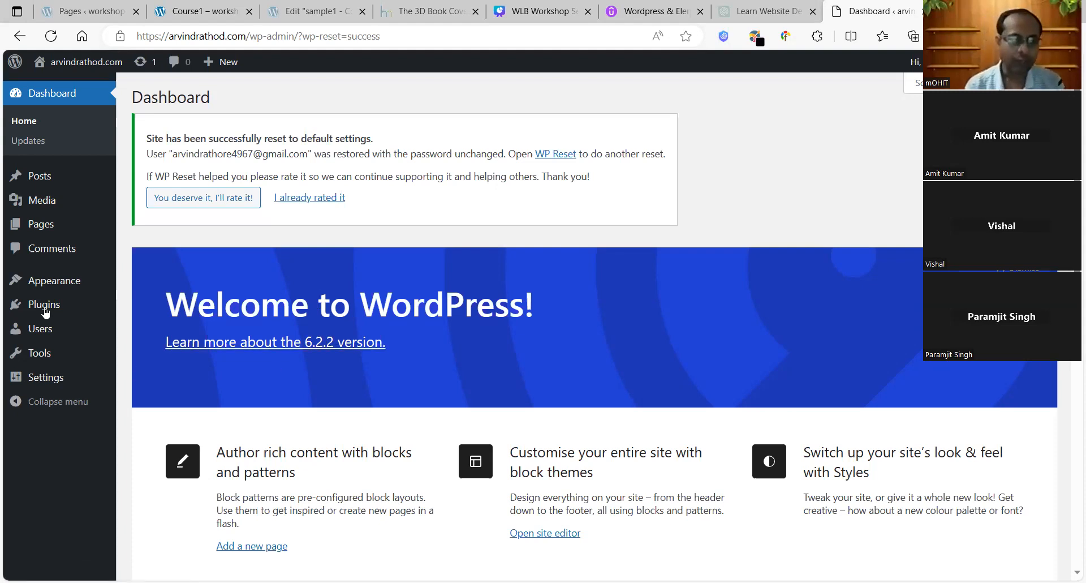
Step: After the reset finishes, go to the Add Themes page from the Appearance menu
mouse_move(49, 286)
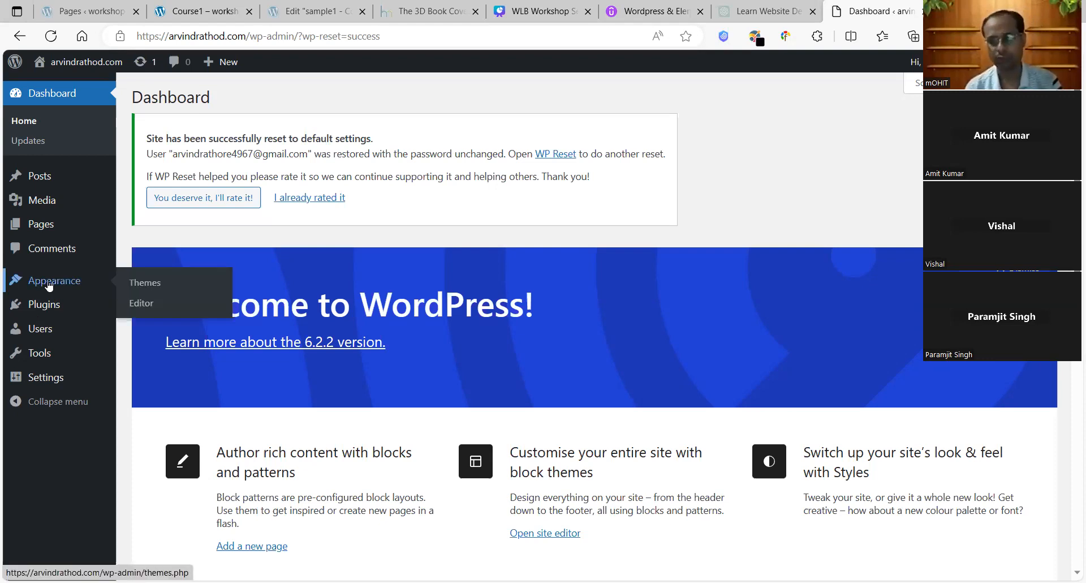
left_click(153, 286)
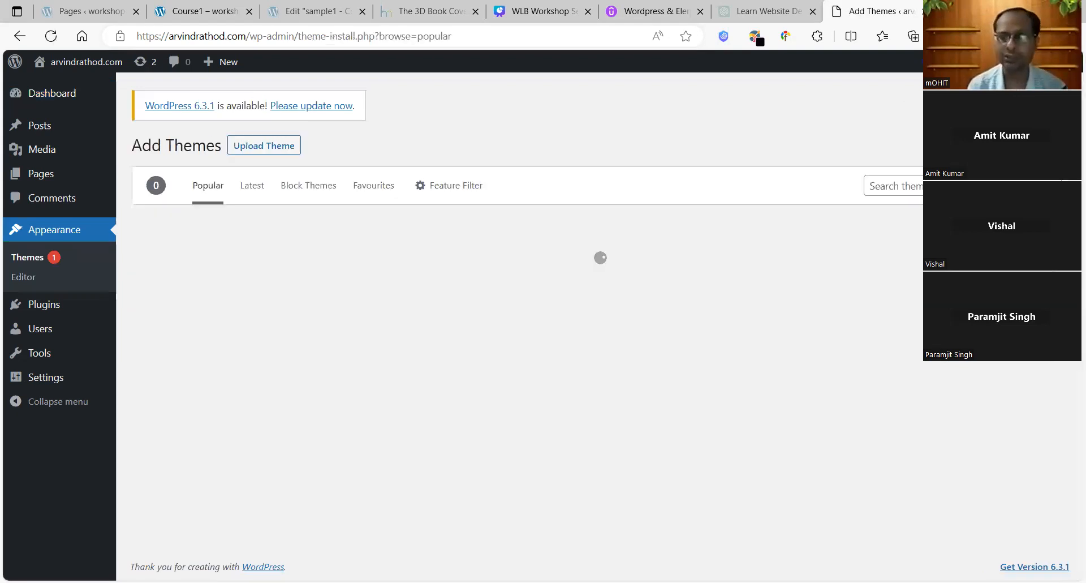
Step: Search the theme directory for 'zakra', then install and activate the Zakra theme
left_click(917, 186)
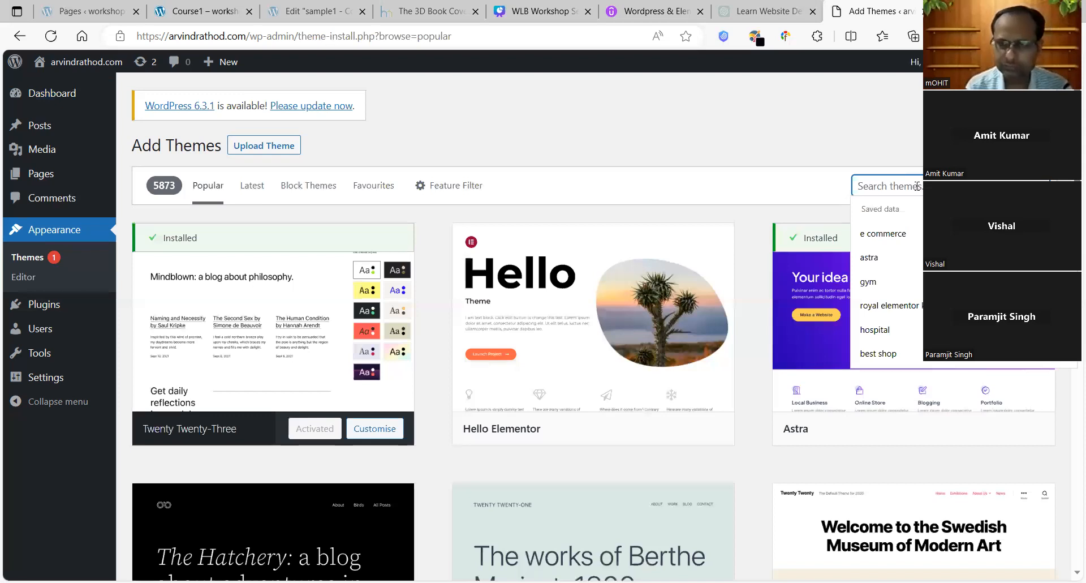
type("zakra")
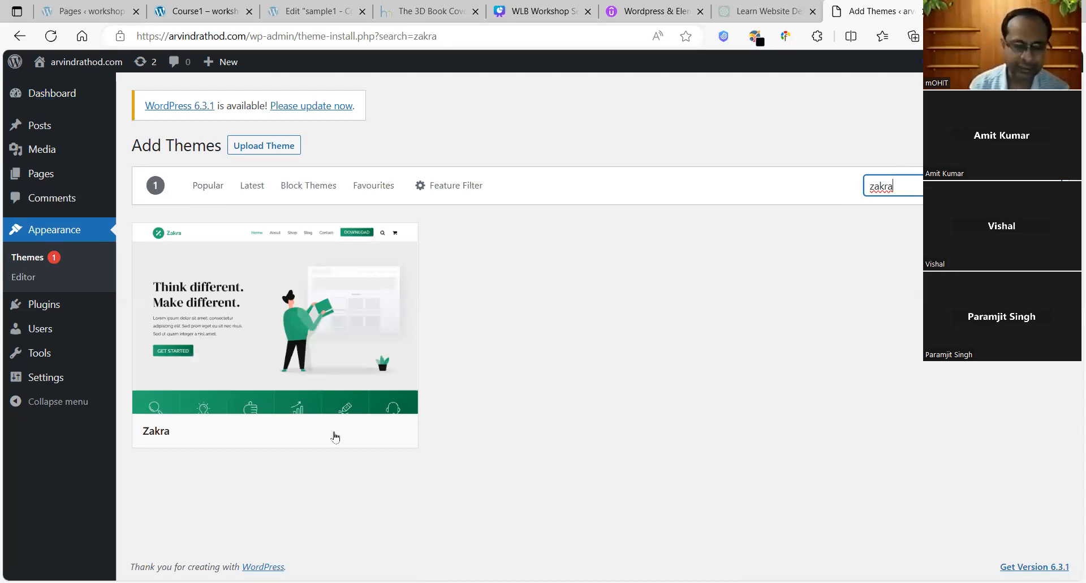
mouse_move(335, 435)
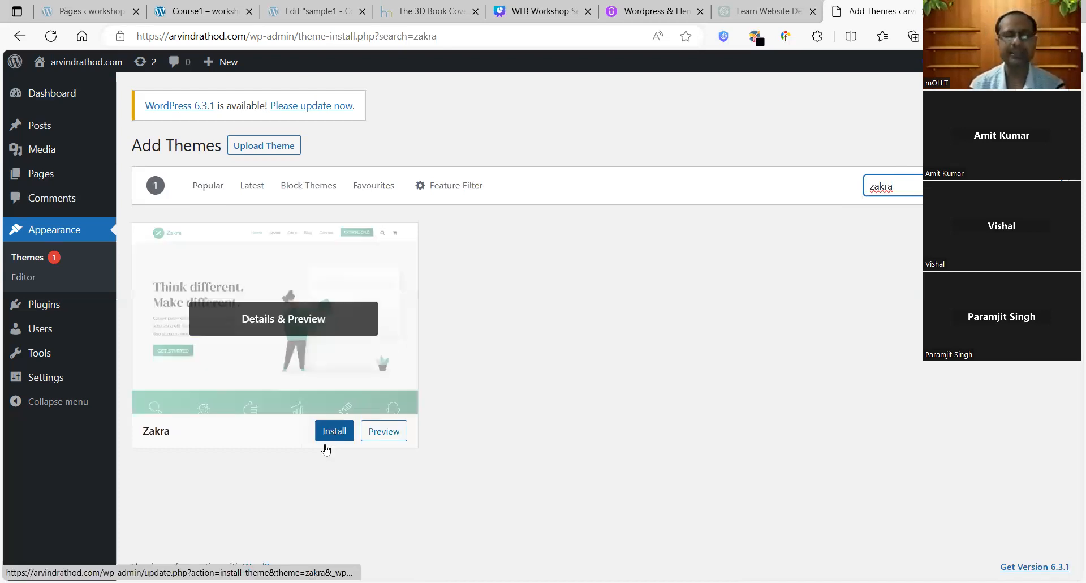
left_click(330, 439)
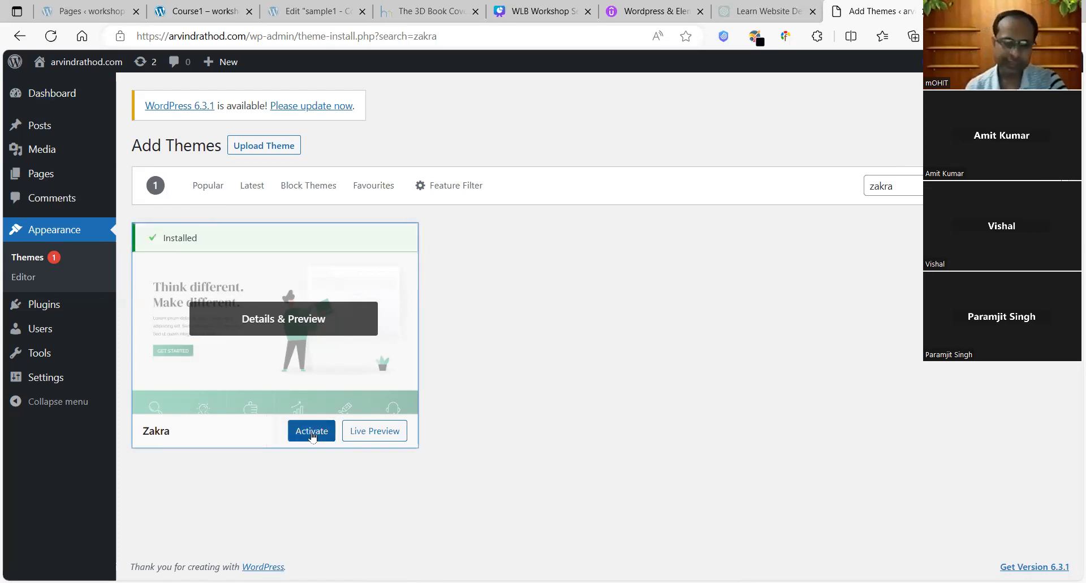
left_click(311, 432)
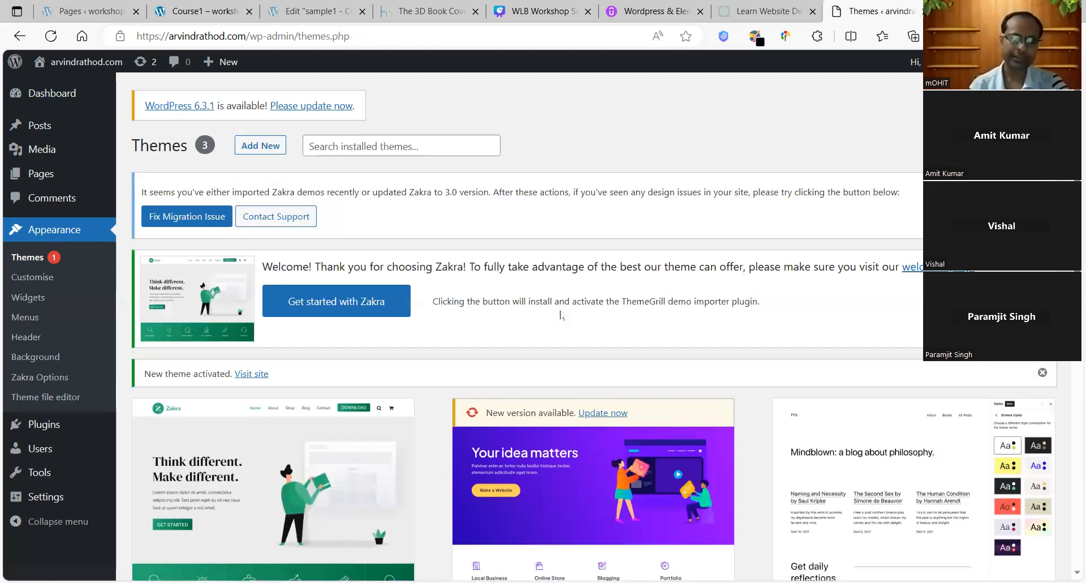
Step: Launch Zakra's demo importer setup and browse its gallery of 88 starter demos
left_click(335, 307)
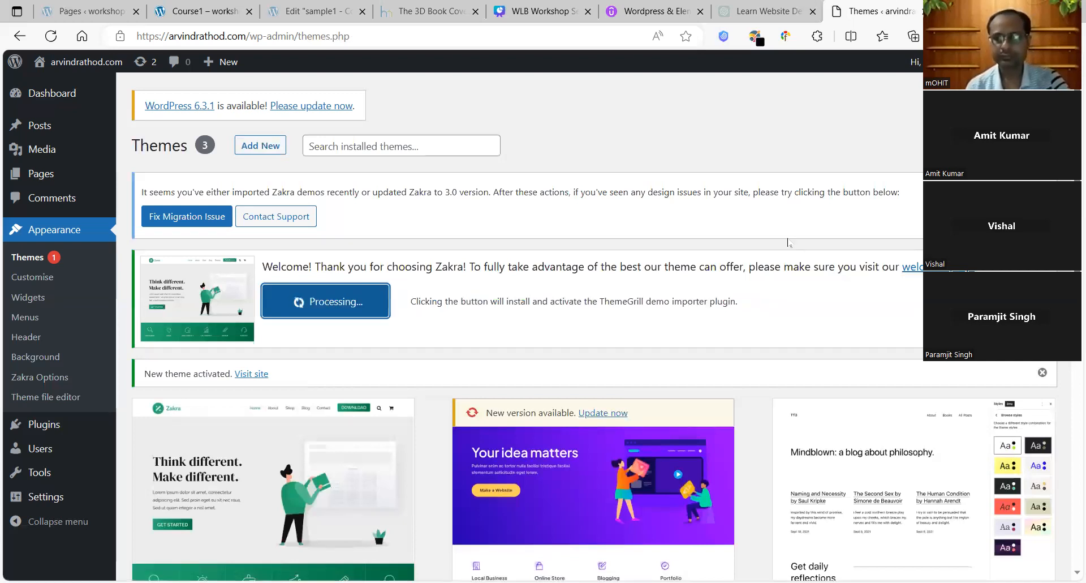
scroll(593, 327, "down", 3)
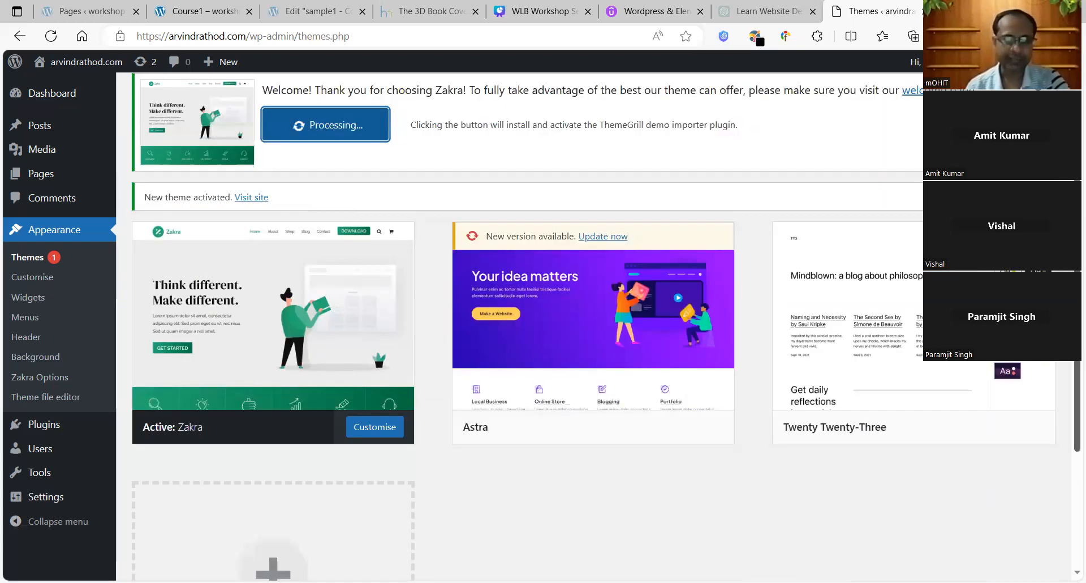
scroll(526, 326, "up", 2)
scroll(526, 326, "up", 1)
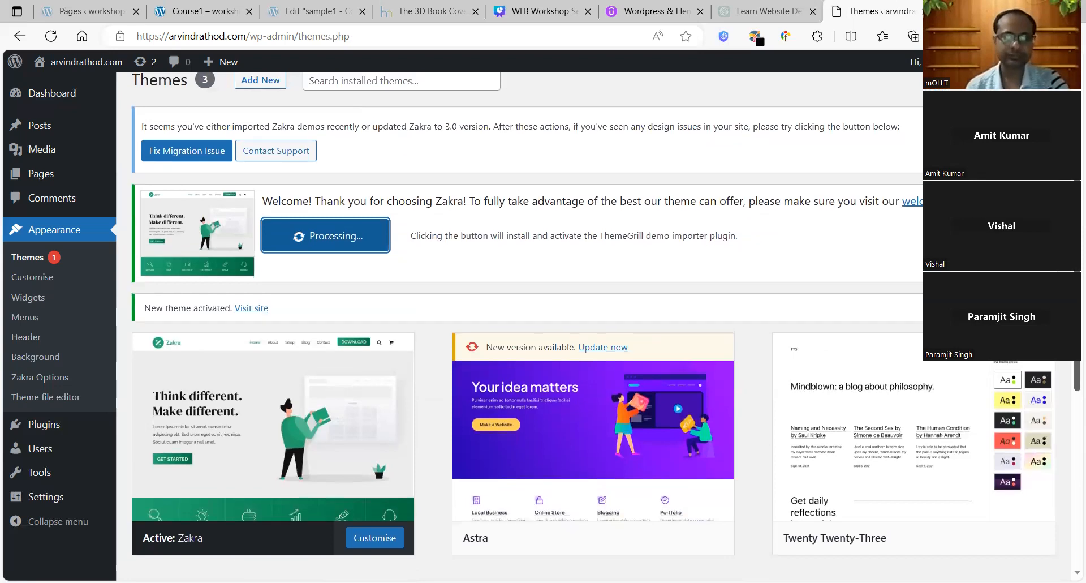
scroll(526, 327, "up", 1)
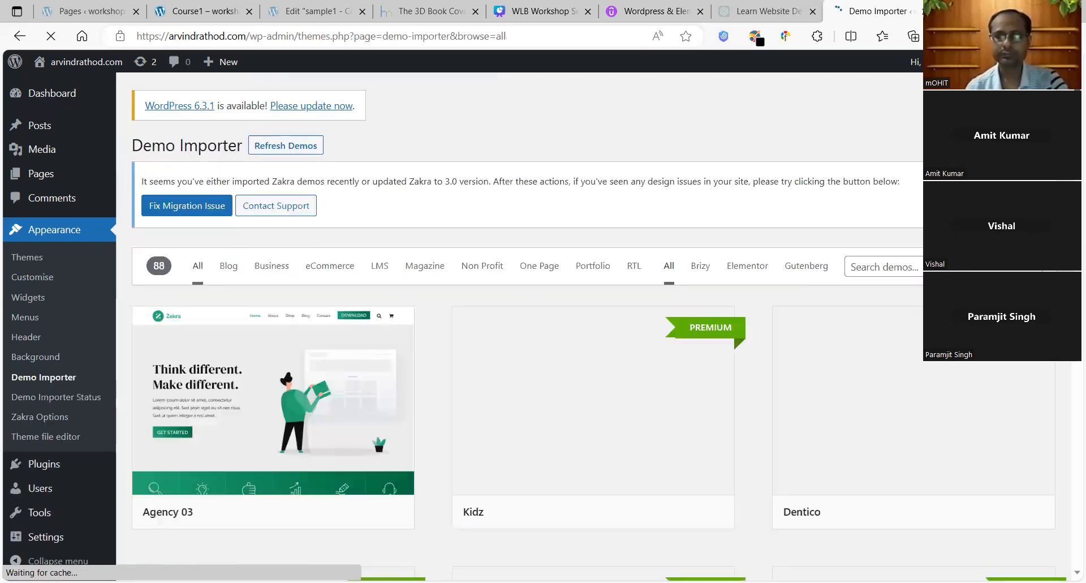
scroll(593, 317, "down", 10)
scroll(593, 316, "down", 8)
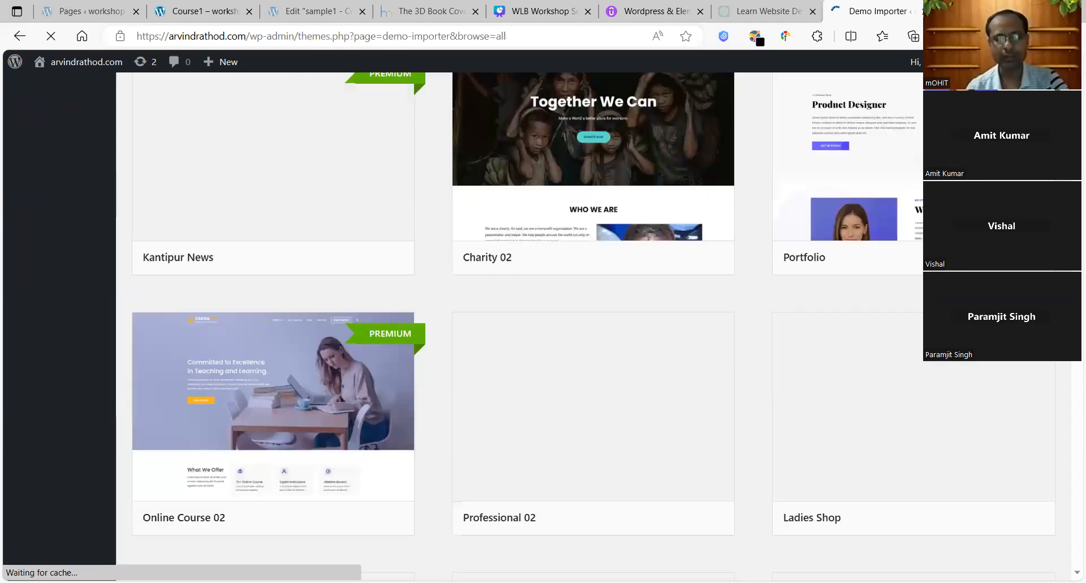
scroll(593, 317, "down", 8)
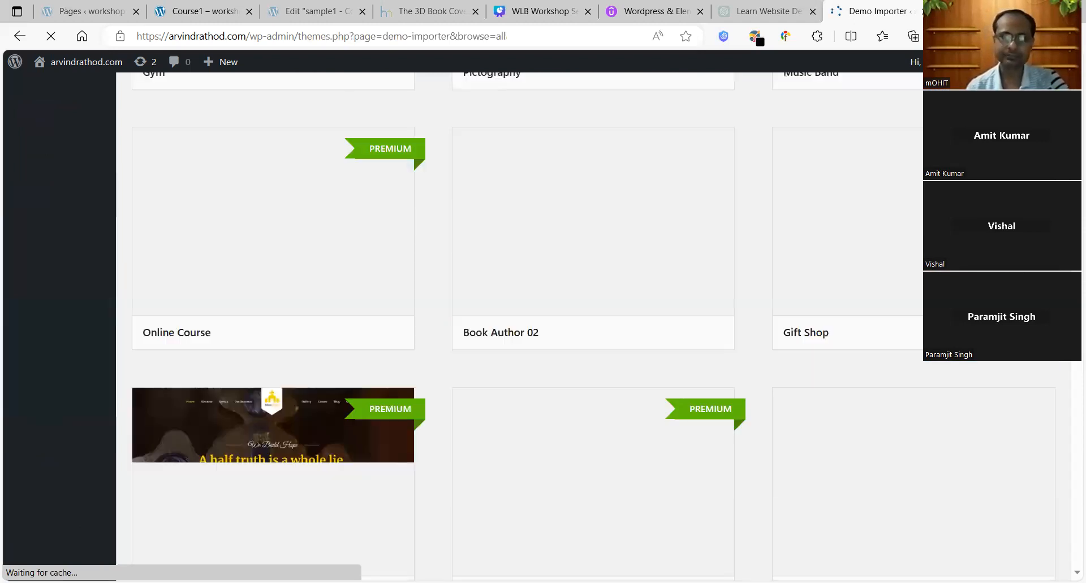
scroll(594, 317, "up", 2)
scroll(593, 317, "up", 20)
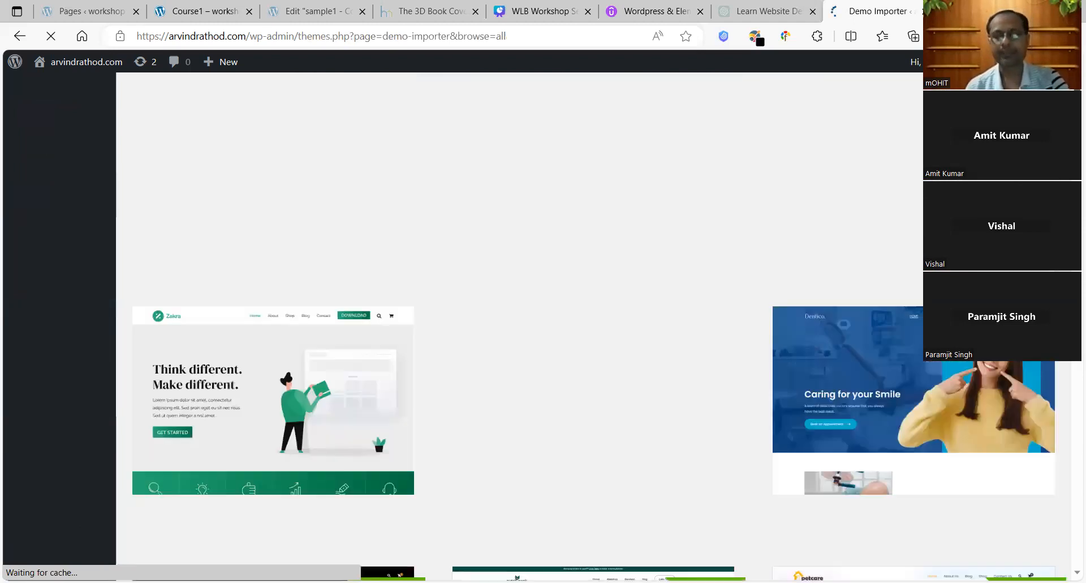
scroll(593, 317, "down", 10)
scroll(593, 317, "down", 6)
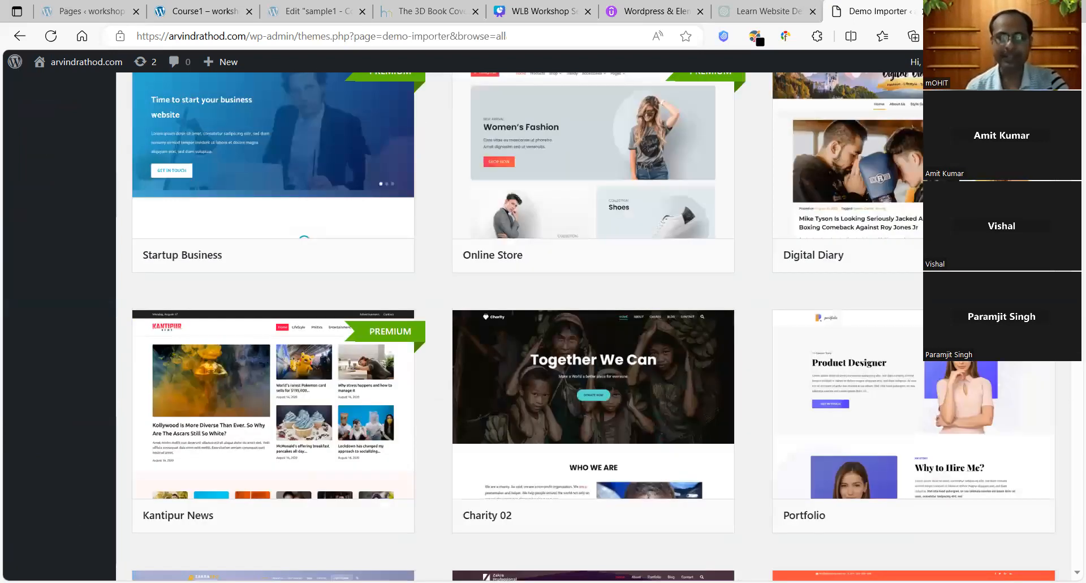
scroll(594, 317, "down", 3)
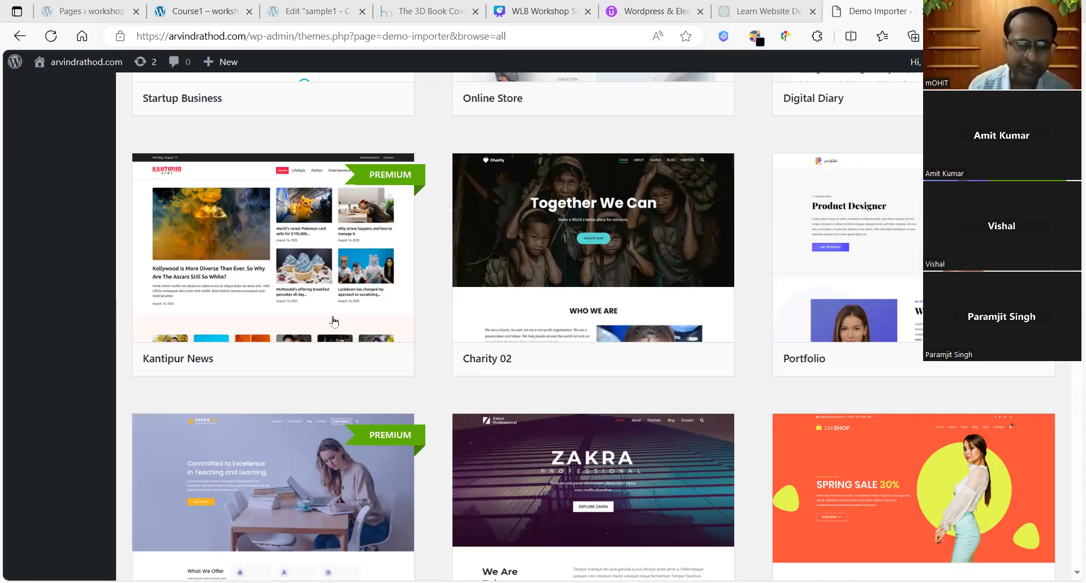
scroll(332, 316, "down", 8)
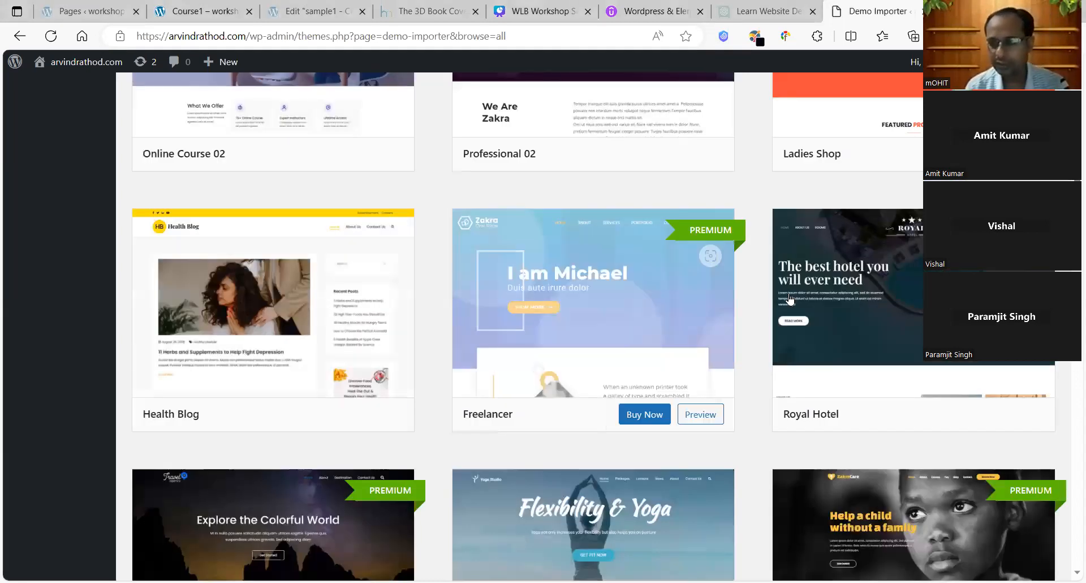
scroll(594, 317, "down", 13)
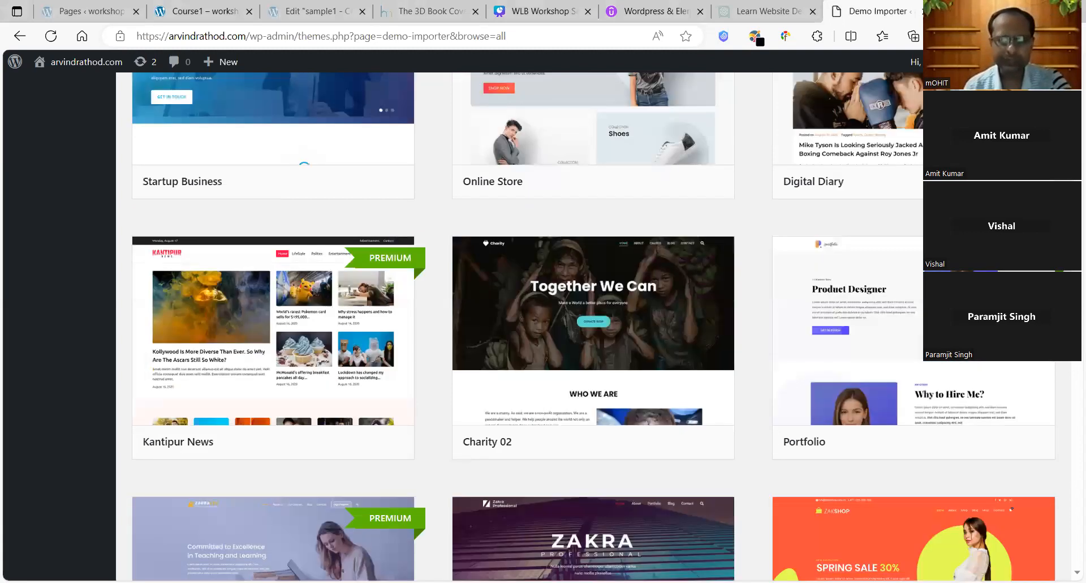
scroll(593, 317, "up", 8)
scroll(593, 316, "up", 11)
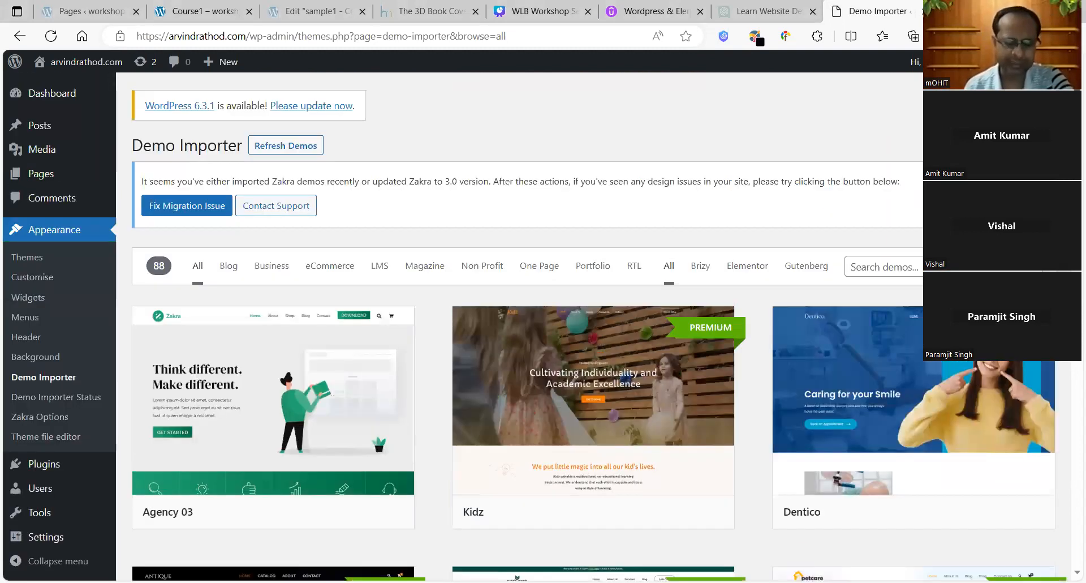
scroll(272, 282, "down", 2)
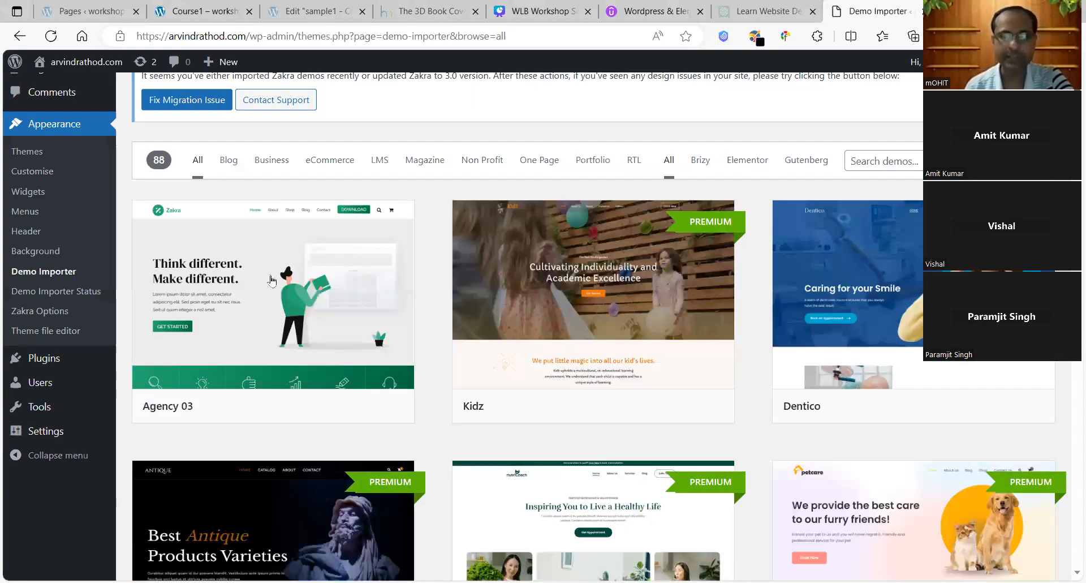
scroll(271, 281, "down", 1)
mouse_move(667, 265)
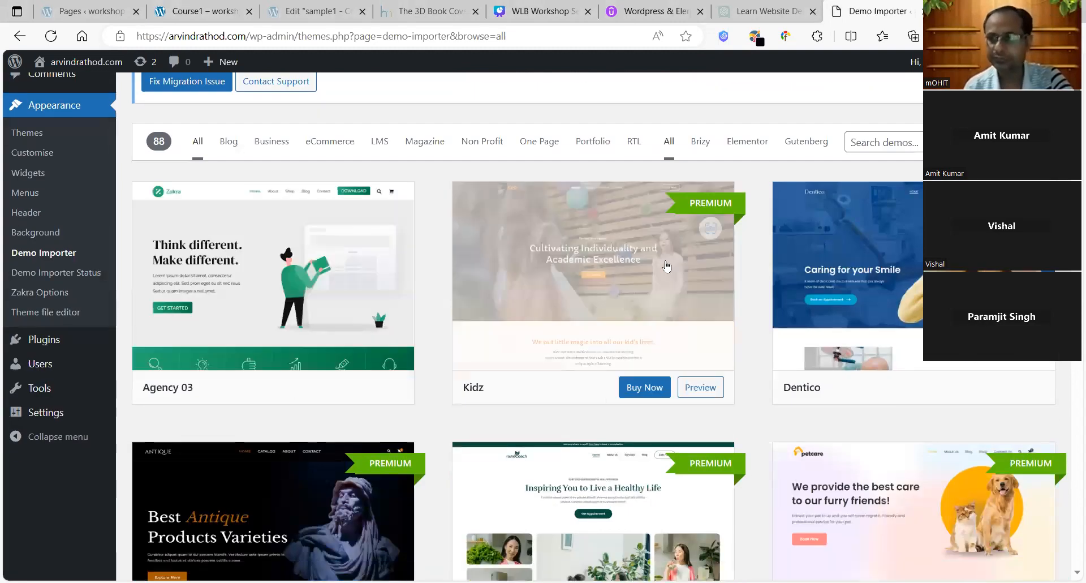
scroll(667, 266, "down", 10)
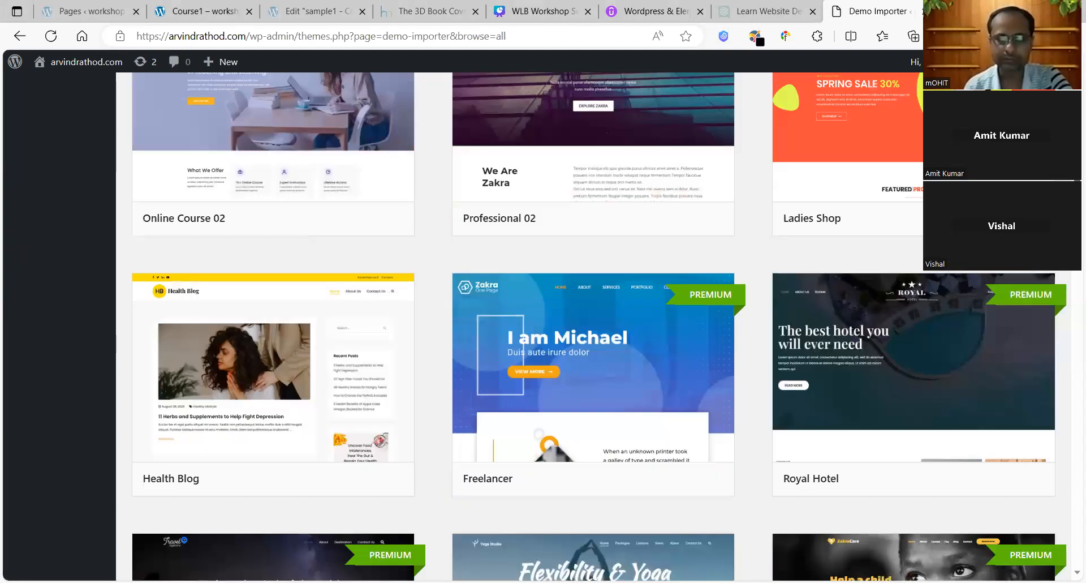
scroll(591, 326, "down", 7)
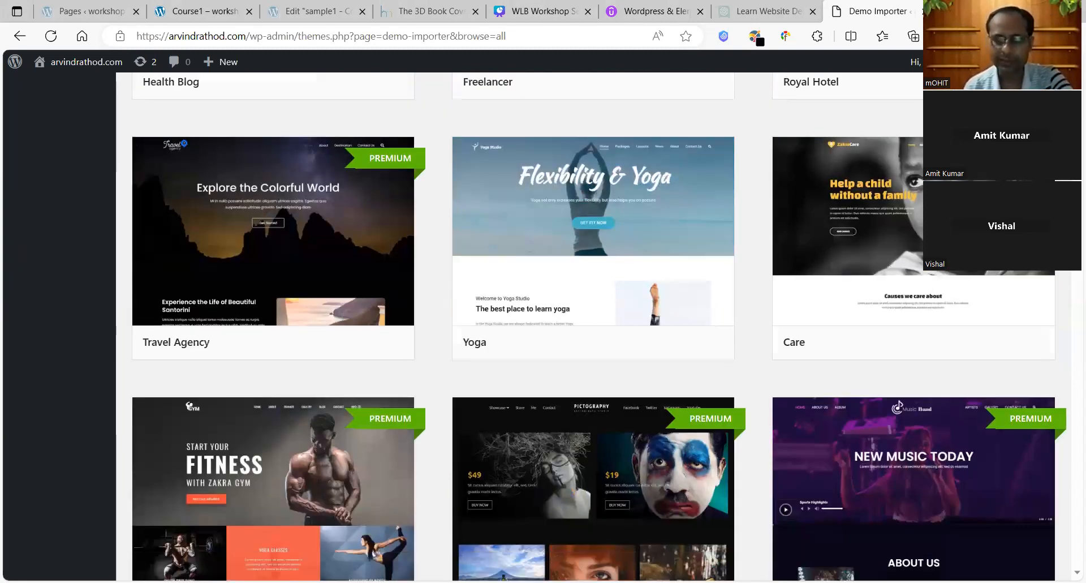
scroll(591, 326, "down", 7)
scroll(591, 326, "up", 20)
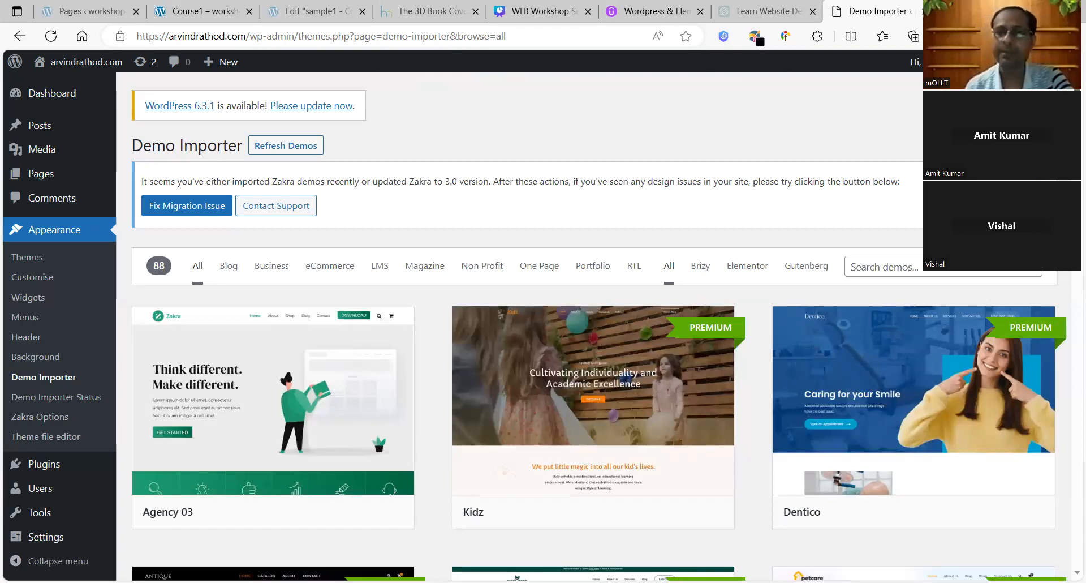
scroll(591, 325, "down", 10)
scroll(591, 325, "down", 10)
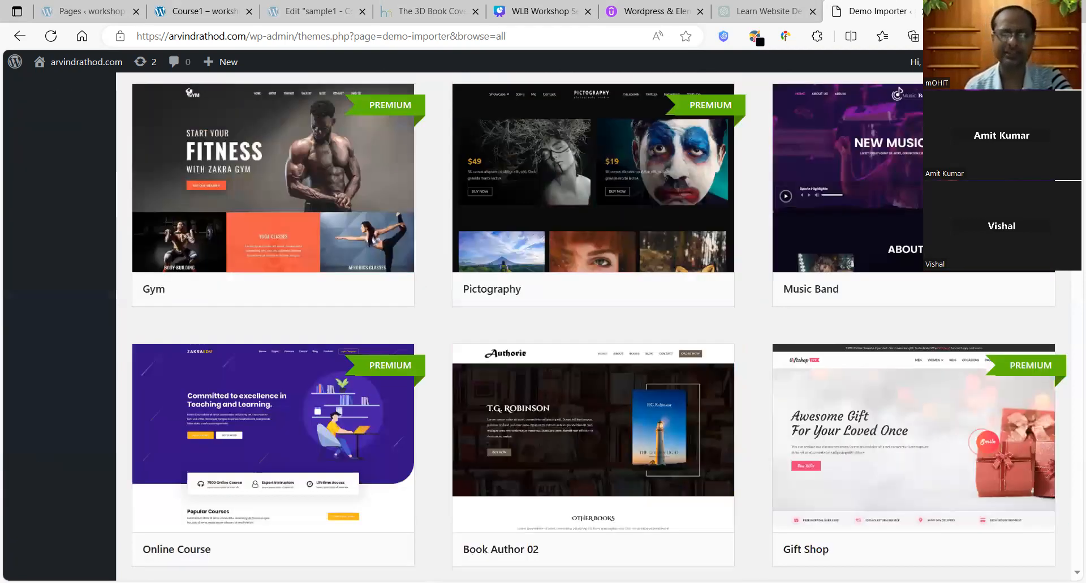
scroll(591, 326, "down", 5)
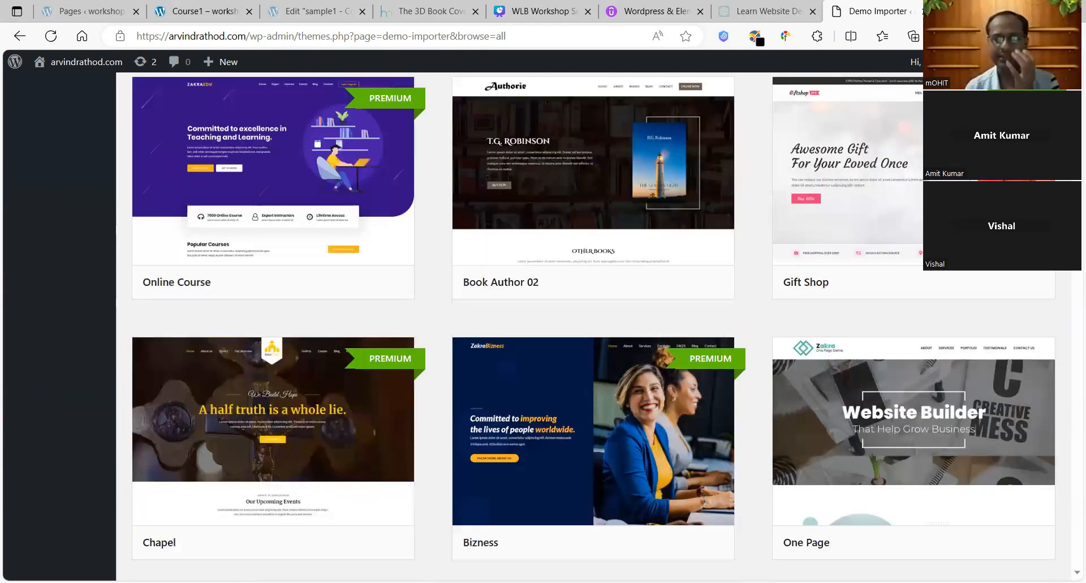
scroll(591, 326, "down", 2)
scroll(591, 326, "down", 2)
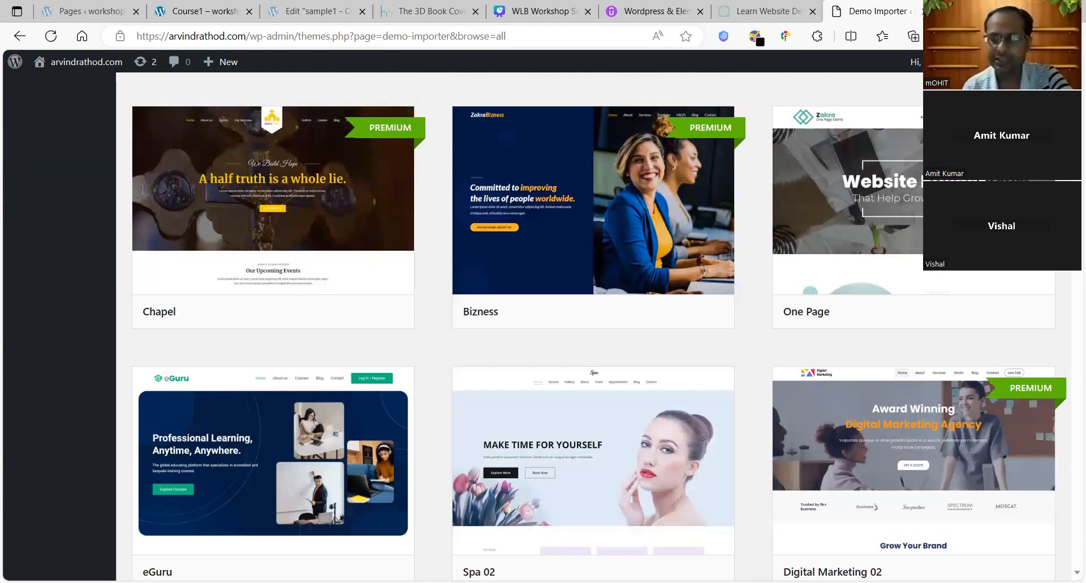
scroll(793, 184, "down", 4)
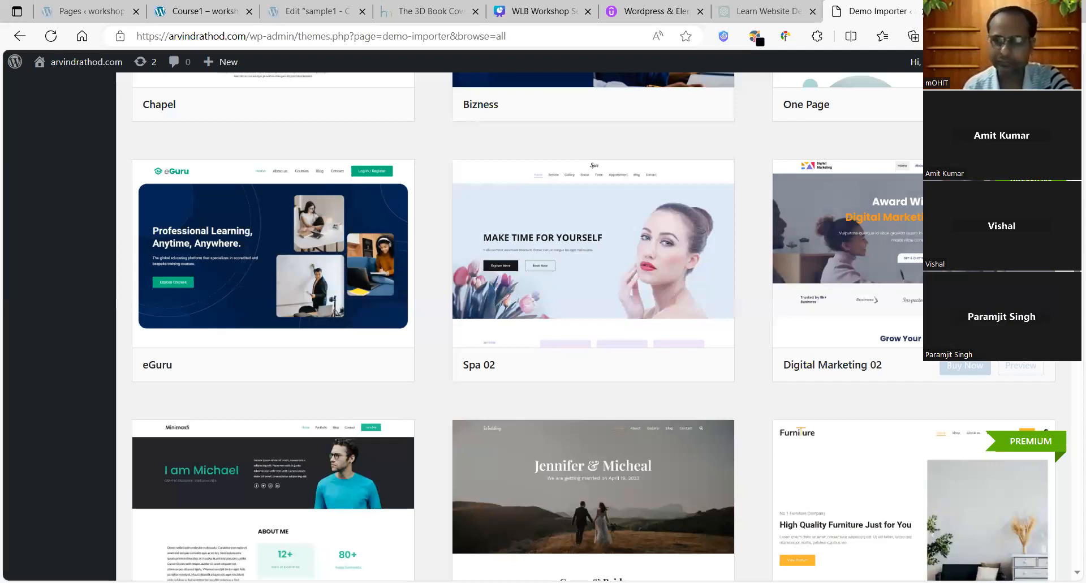
scroll(594, 325, "down", 4)
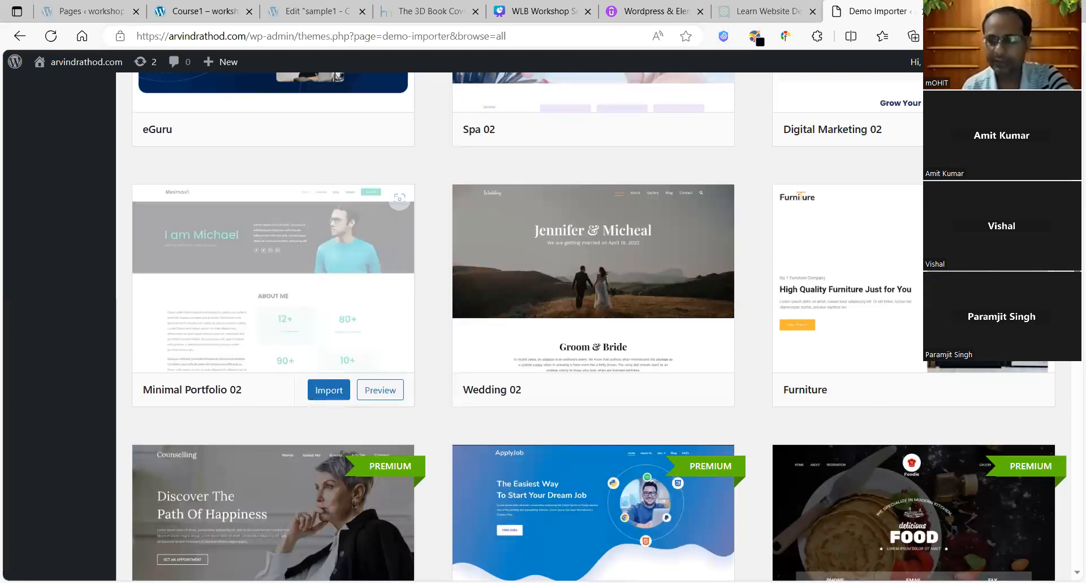
scroll(442, 232, "down", 8)
scroll(593, 325, "down", 8)
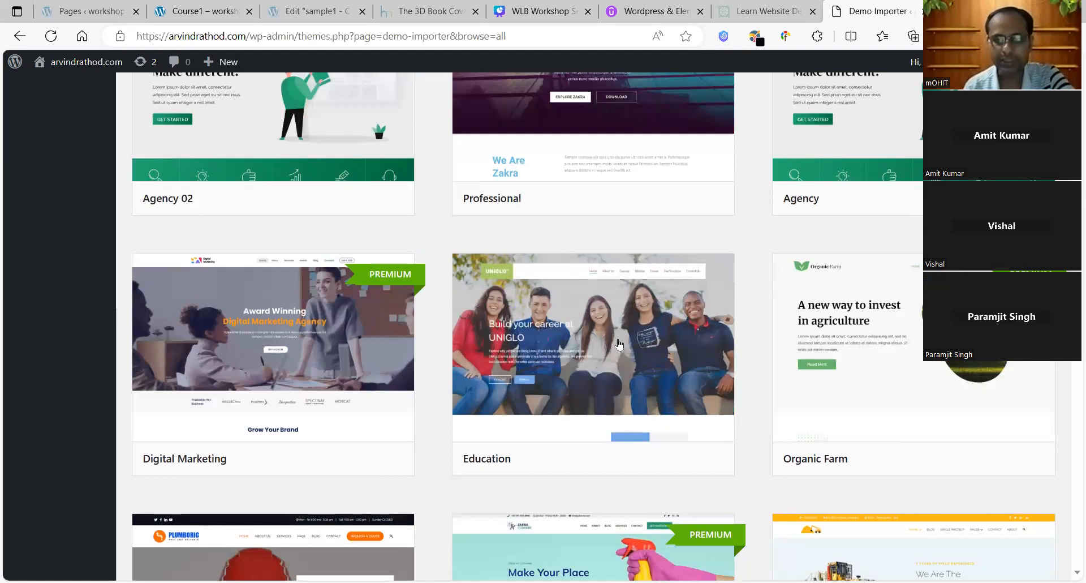
mouse_move(620, 344)
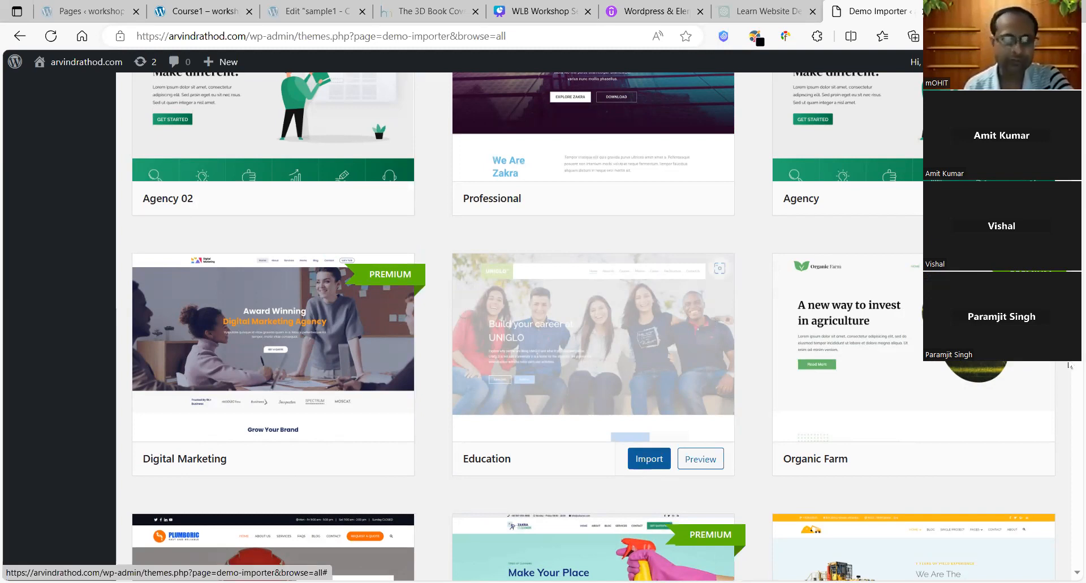
scroll(1069, 365, "down", 5)
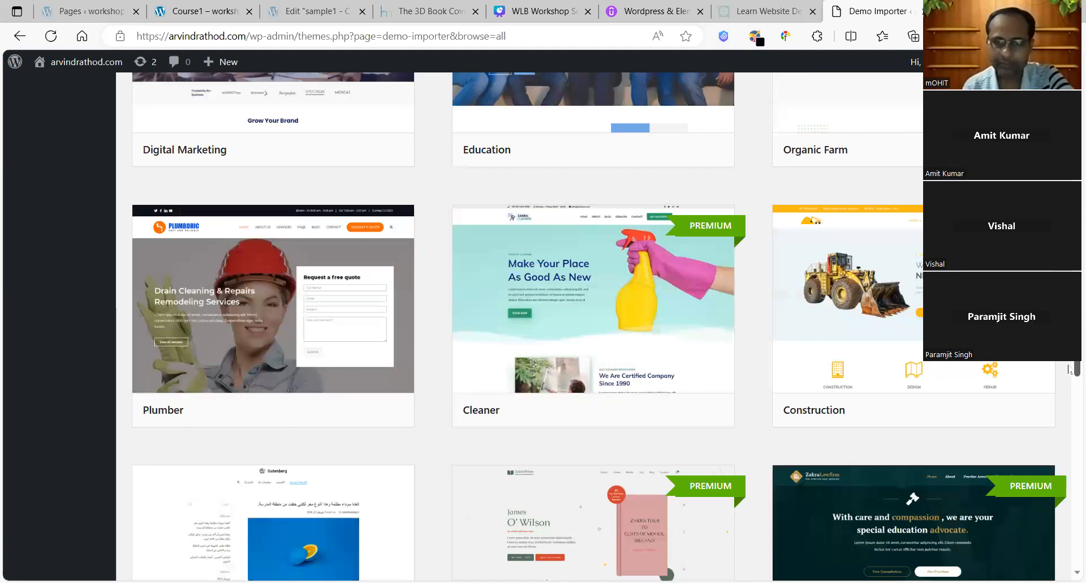
scroll(1069, 385, "down", 6)
scroll(1069, 399, "down", 7)
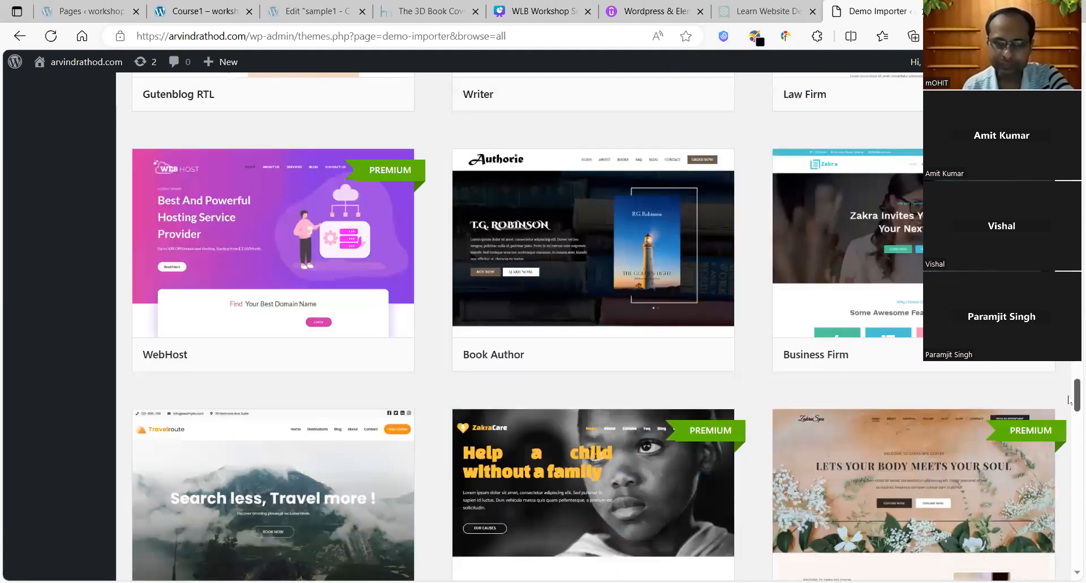
scroll(1069, 444, "down", 8)
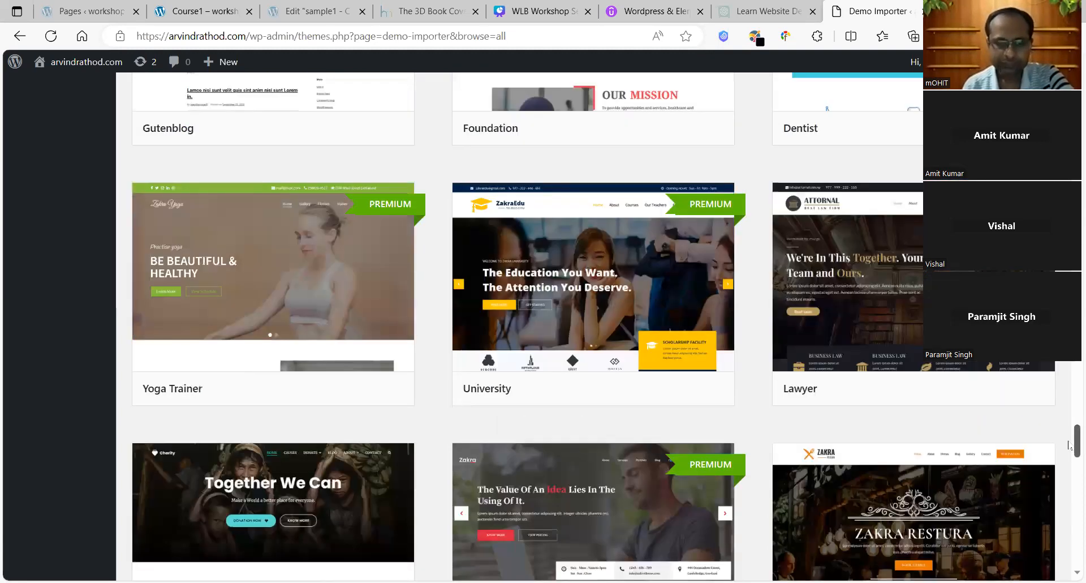
scroll(1069, 487, "down", 8)
scroll(1069, 490, "down", 8)
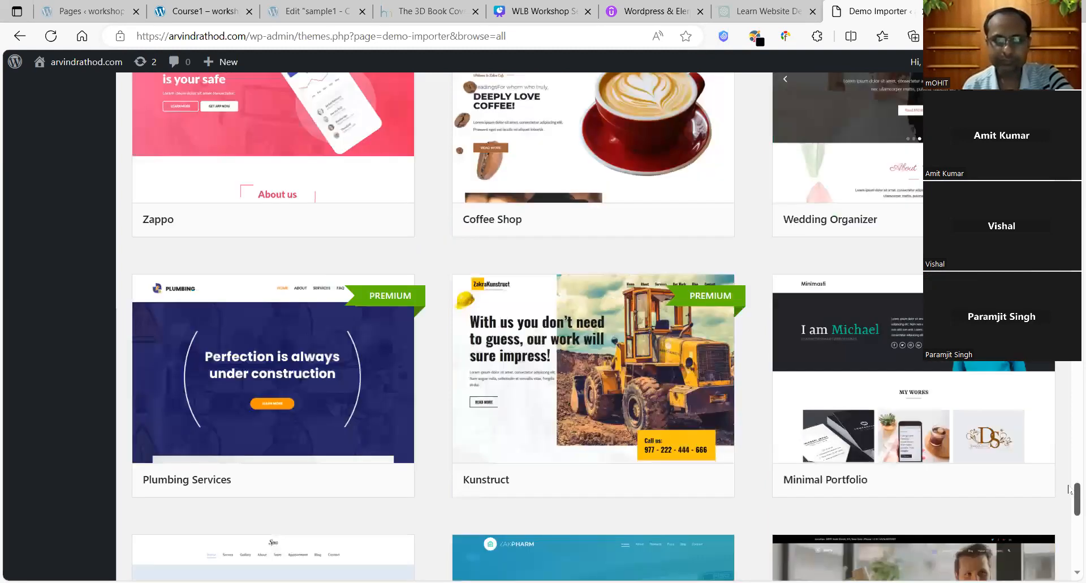
scroll(1069, 519, "down", 4)
scroll(1069, 538, "down", 4)
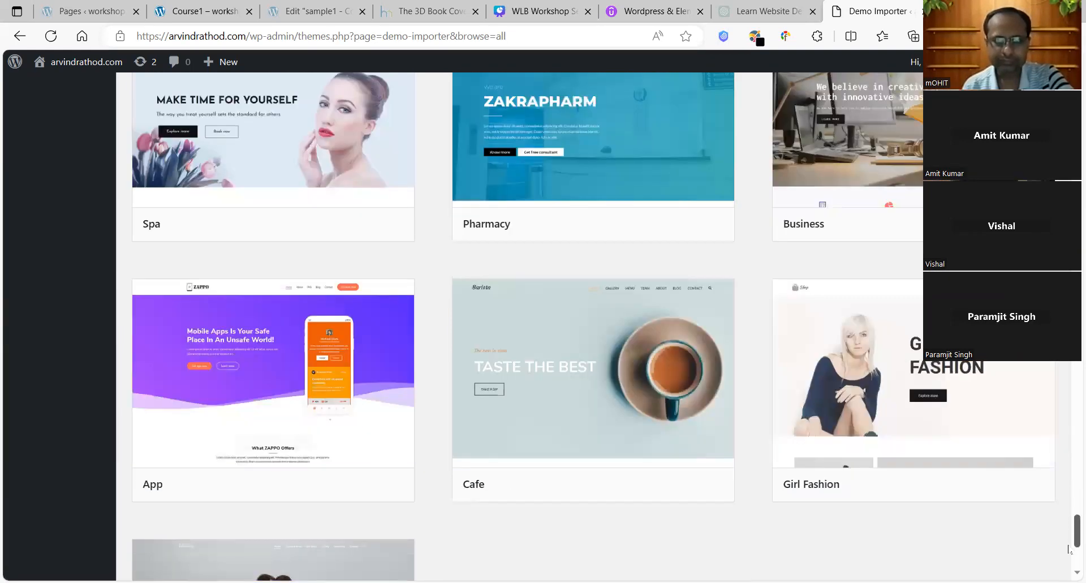
scroll(1068, 541, "down", 4)
scroll(1069, 542, "up", 5)
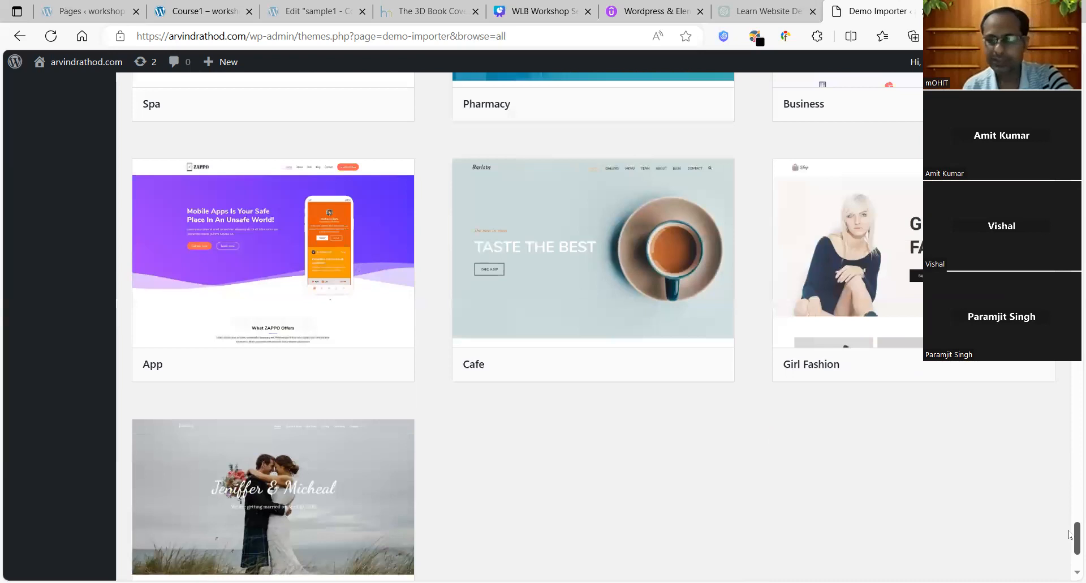
scroll(1069, 504, "up", 3)
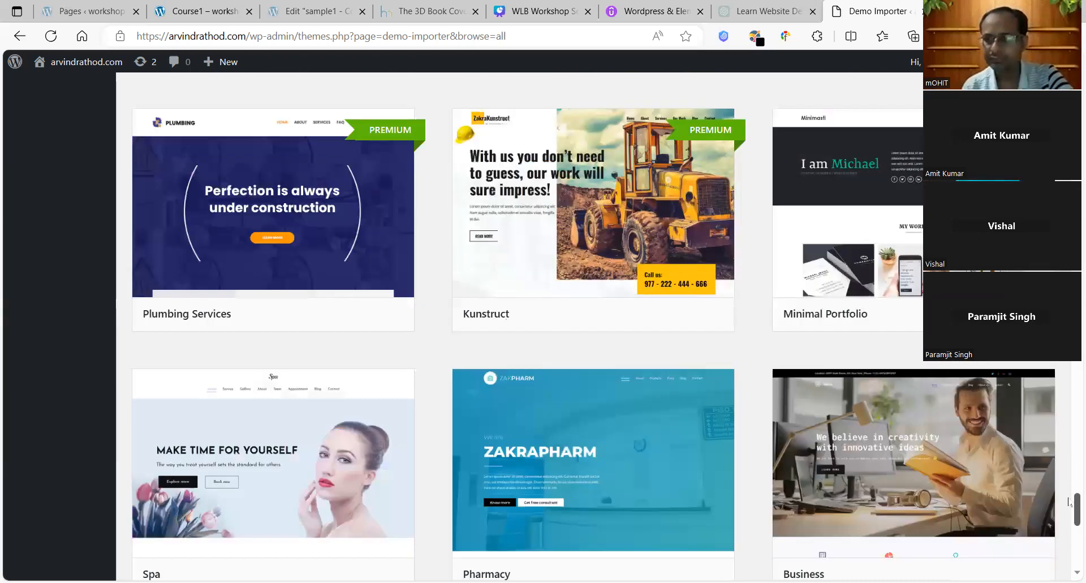
scroll(1069, 499, "up", 4)
scroll(1069, 498, "down", 3)
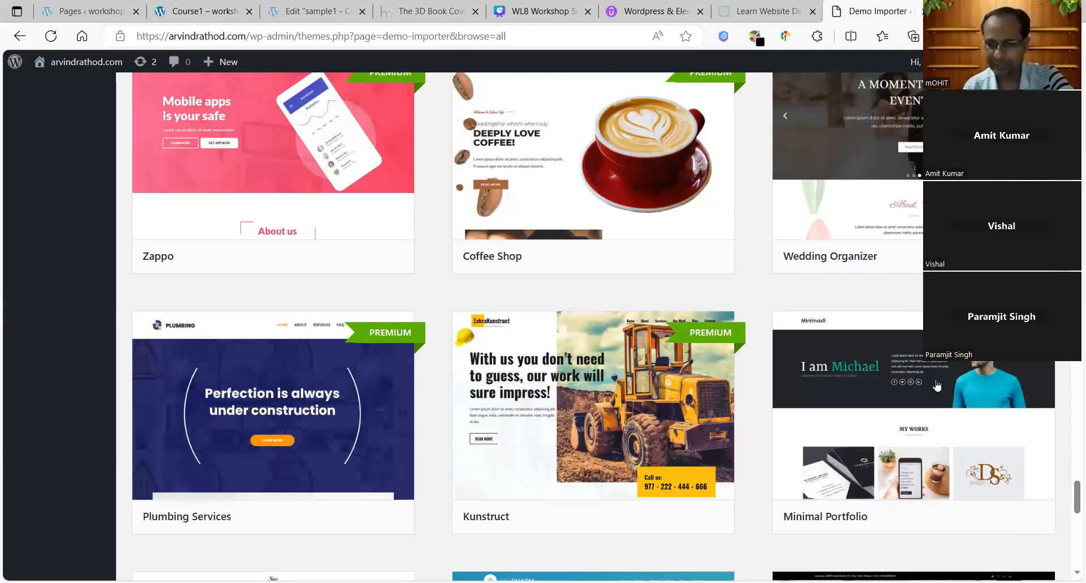
mouse_move(937, 385)
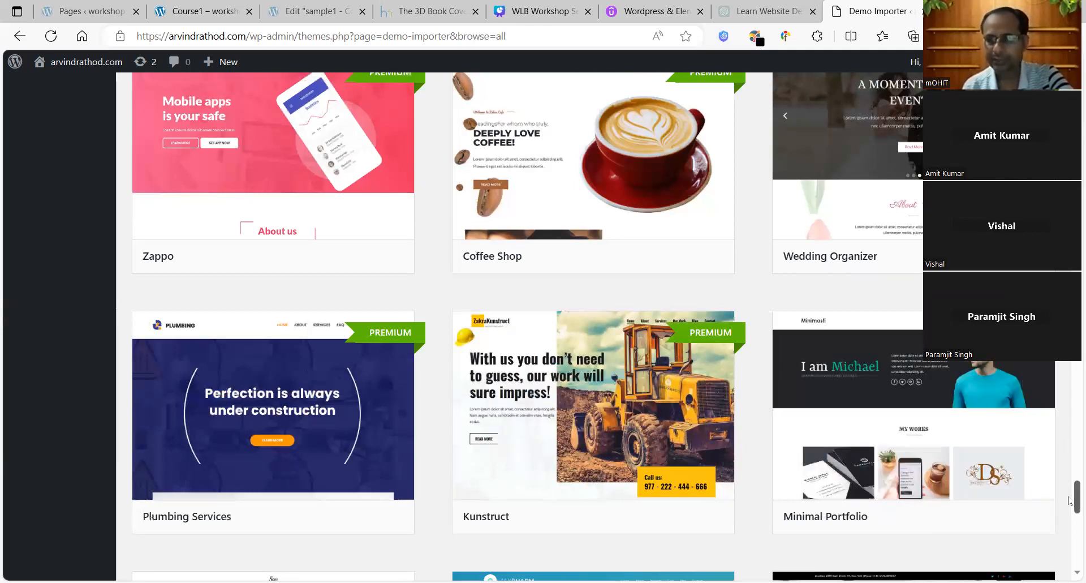
scroll(836, 271, "down", 2)
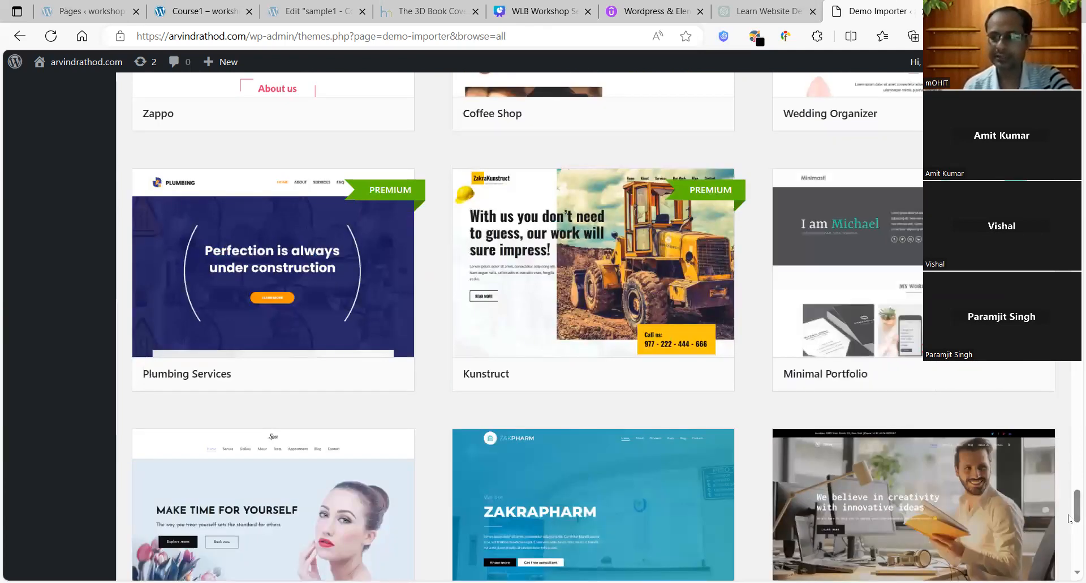
left_click_drag(1069, 505, 1069, 406)
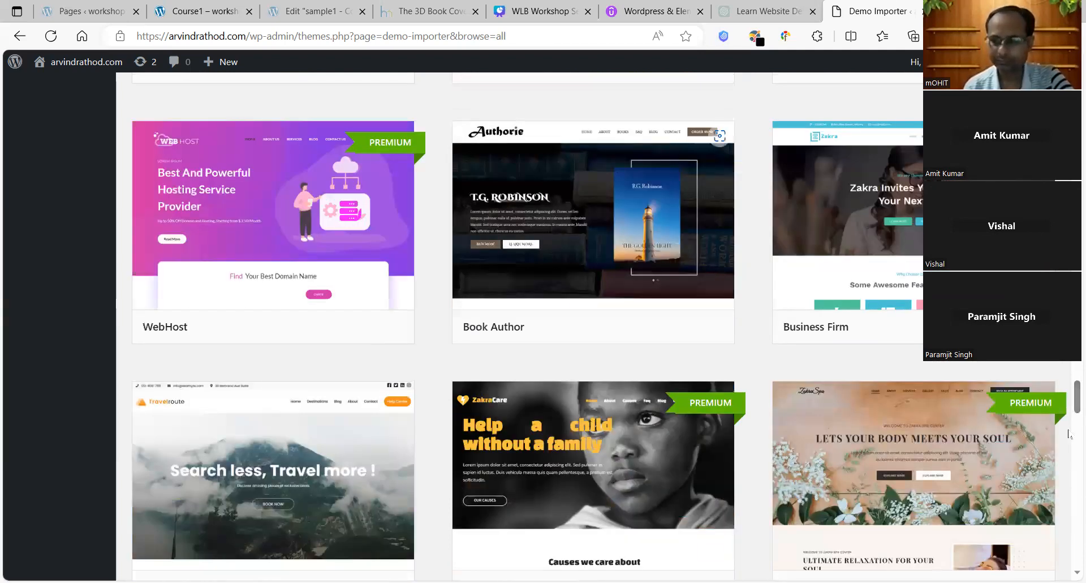
left_click_drag(1069, 405, 1069, 350)
mouse_move(589, 413)
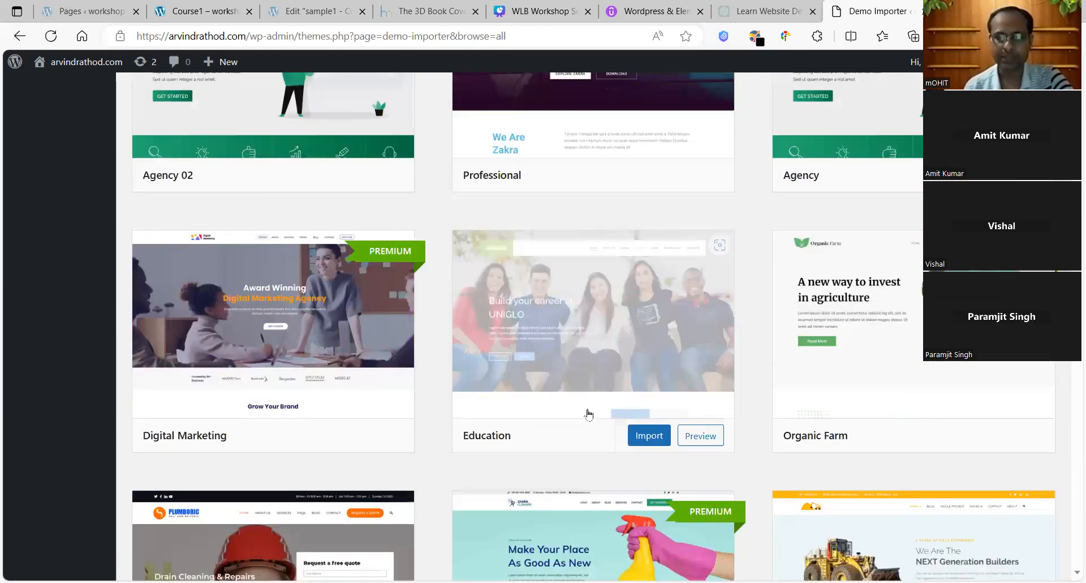
left_click(642, 441)
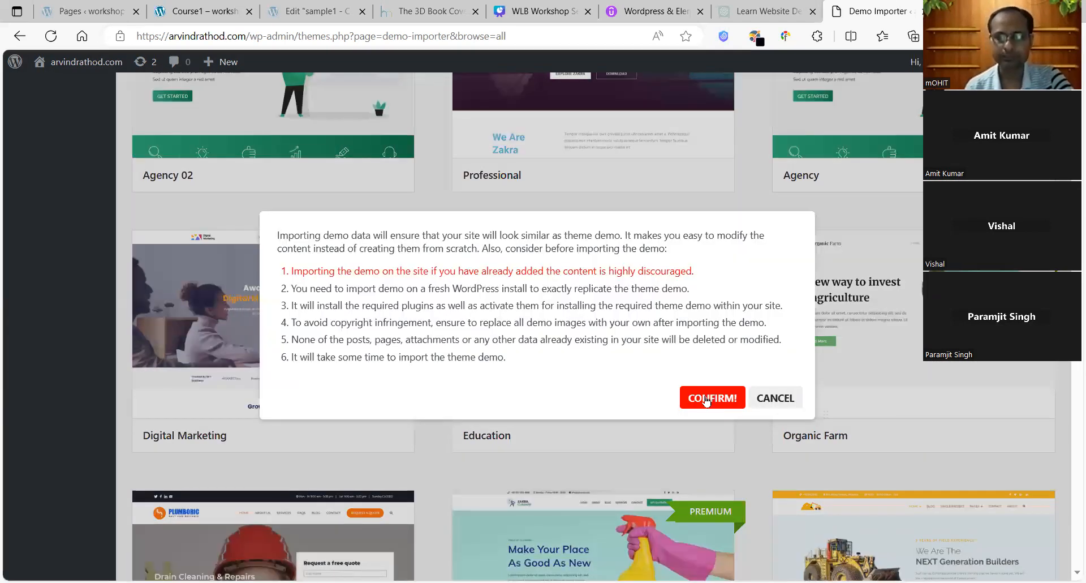
Step: Accept the warning to begin importing the Education demo, then scroll the demo gallery
left_click(705, 399)
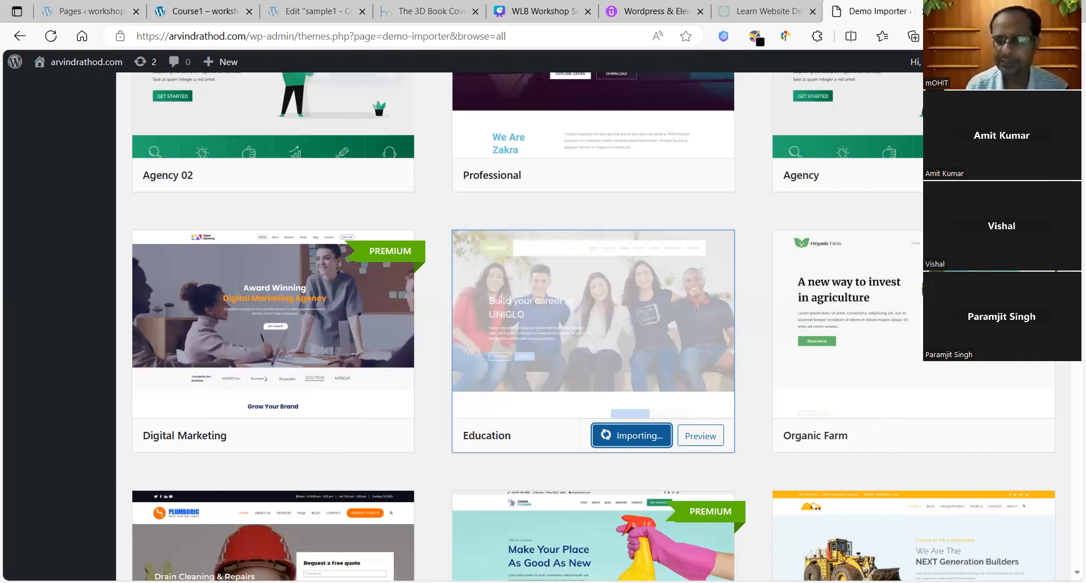
scroll(593, 326, "down", 5)
scroll(593, 325, "down", 3)
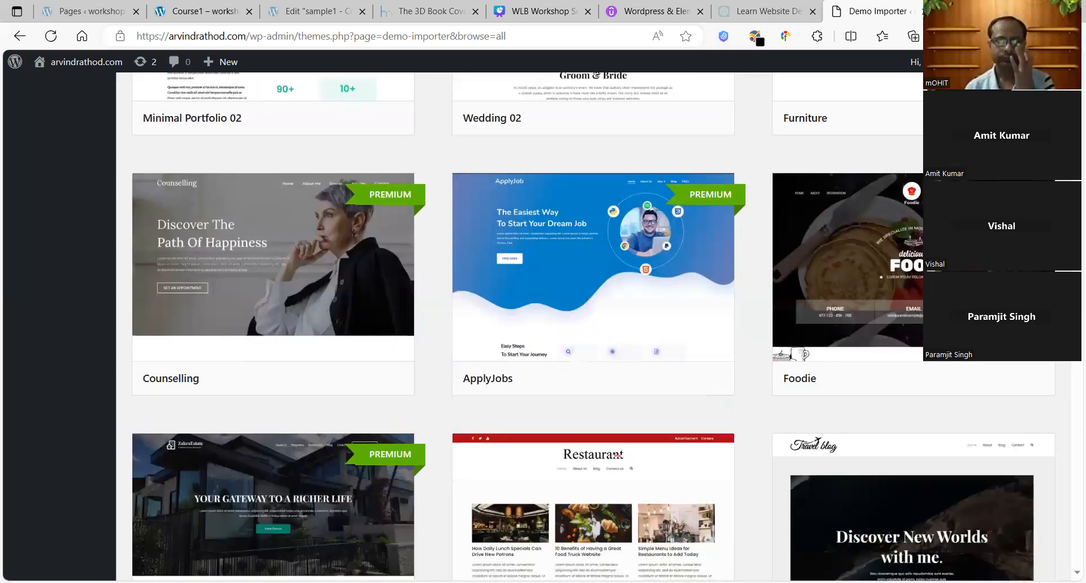
scroll(593, 326, "up", 10)
scroll(593, 325, "up", 6)
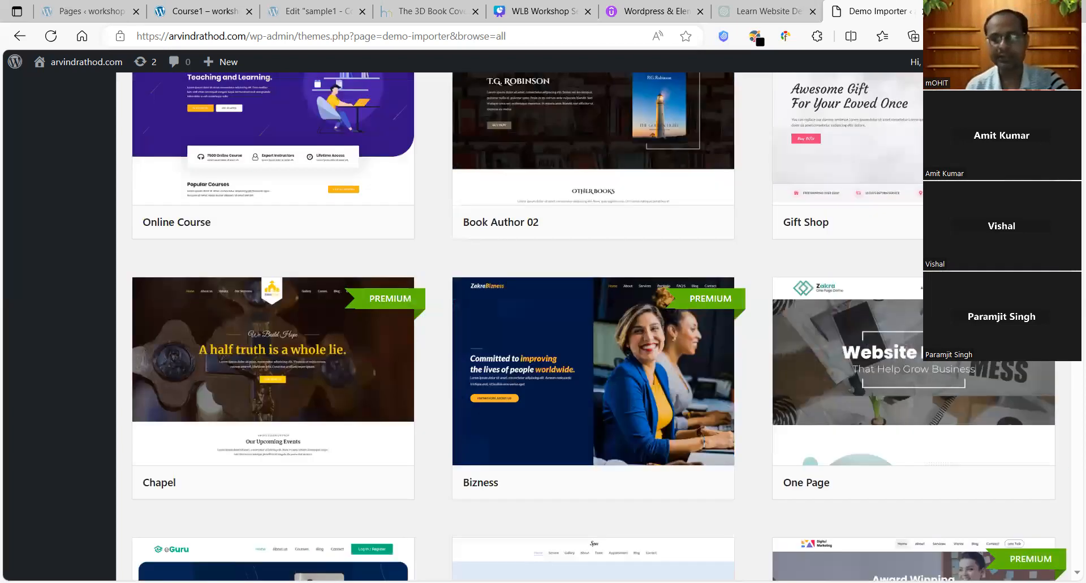
scroll(593, 326, "up", 3)
scroll(593, 326, "up", 5)
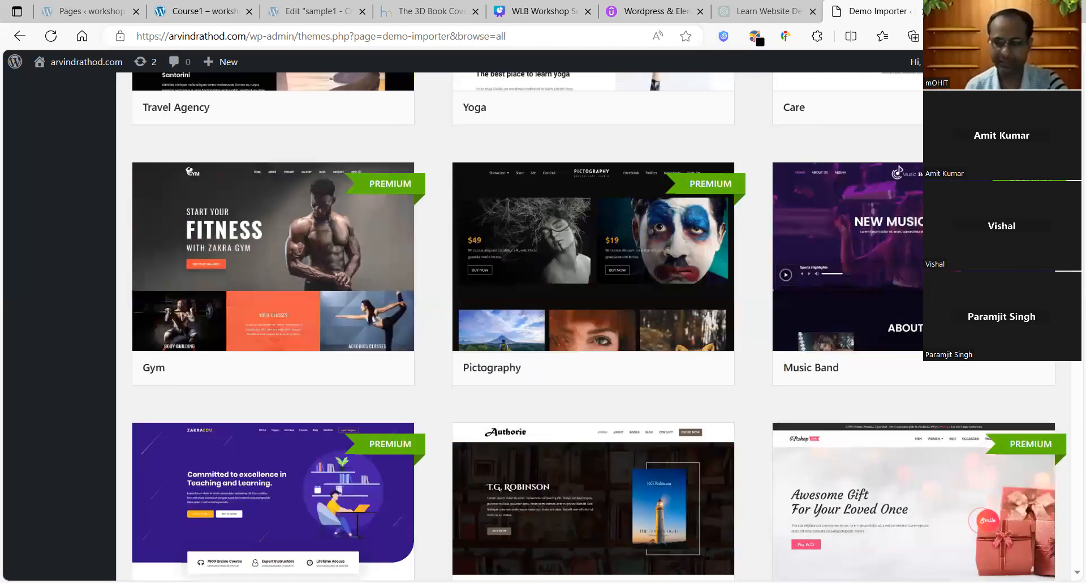
scroll(593, 326, "up", 13)
scroll(593, 326, "up", 5)
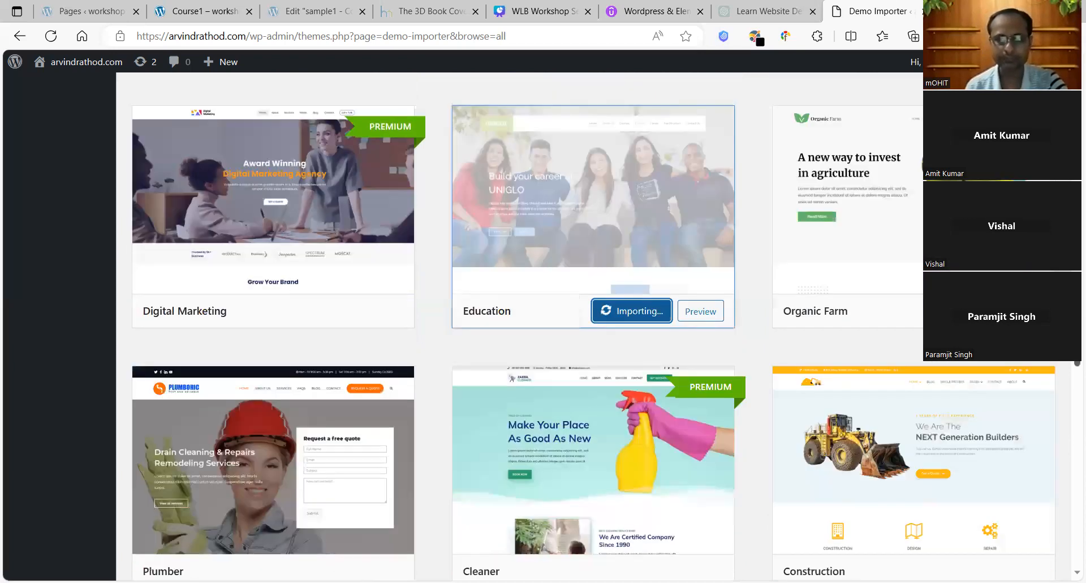
scroll(593, 325, "down", 20)
scroll(593, 326, "up", 4)
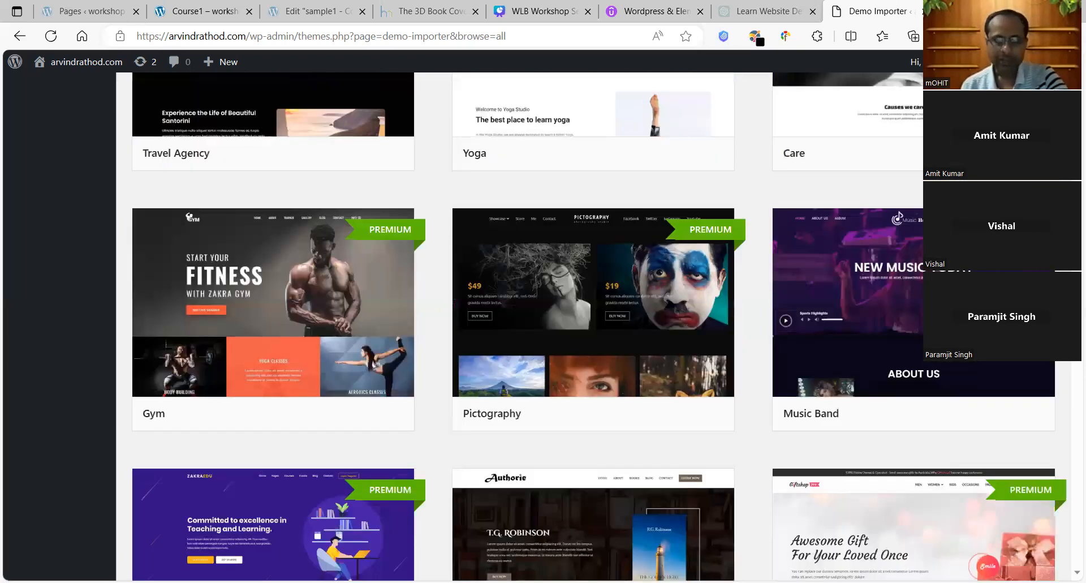
scroll(593, 326, "up", 5)
scroll(593, 326, "up", 6)
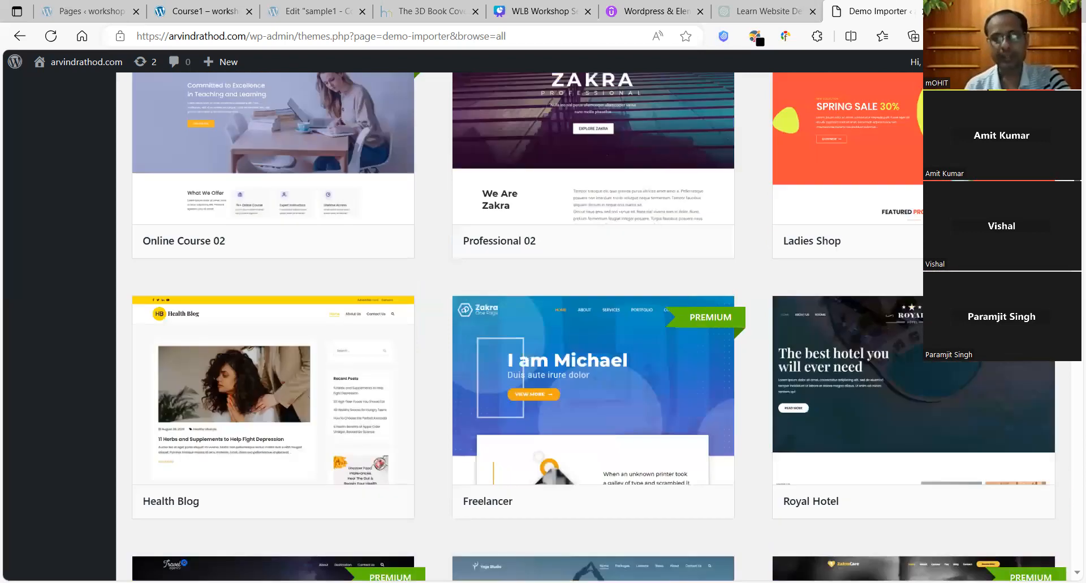
scroll(593, 326, "up", 11)
scroll(592, 326, "up", 5)
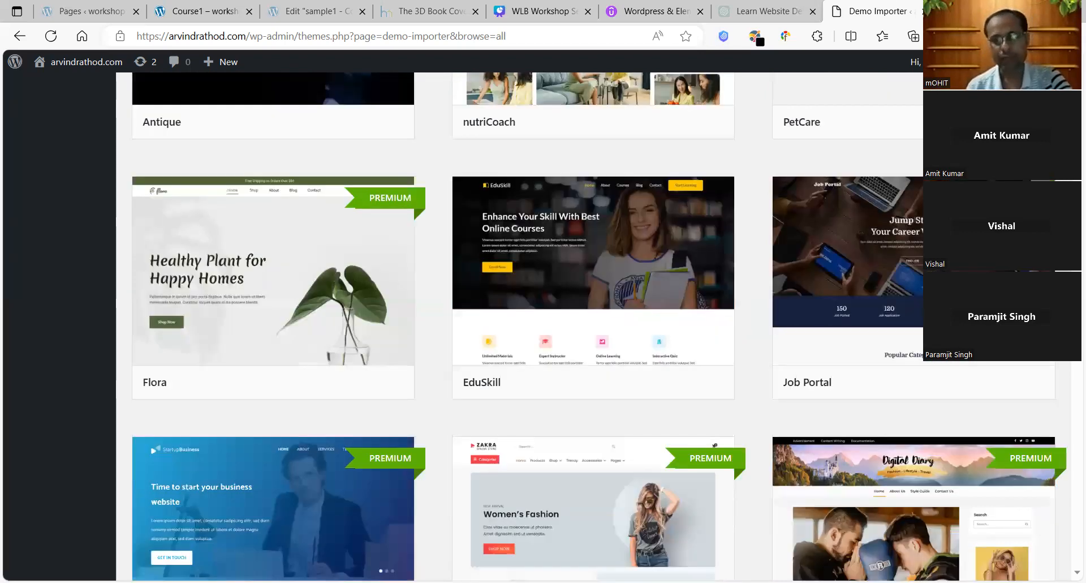
scroll(592, 326, "up", 7)
scroll(593, 325, "up", 2)
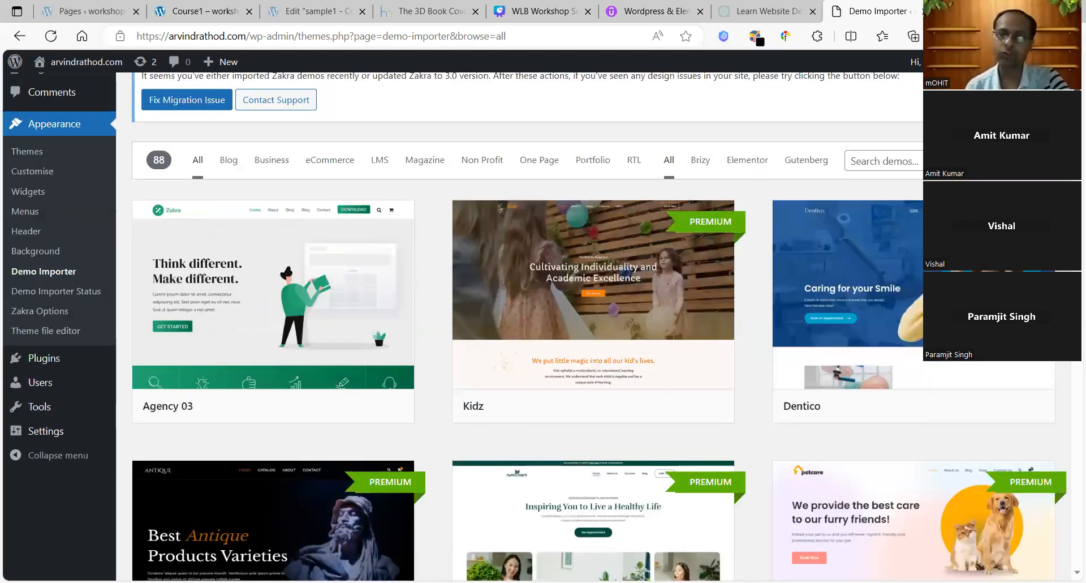
scroll(593, 325, "down", 1)
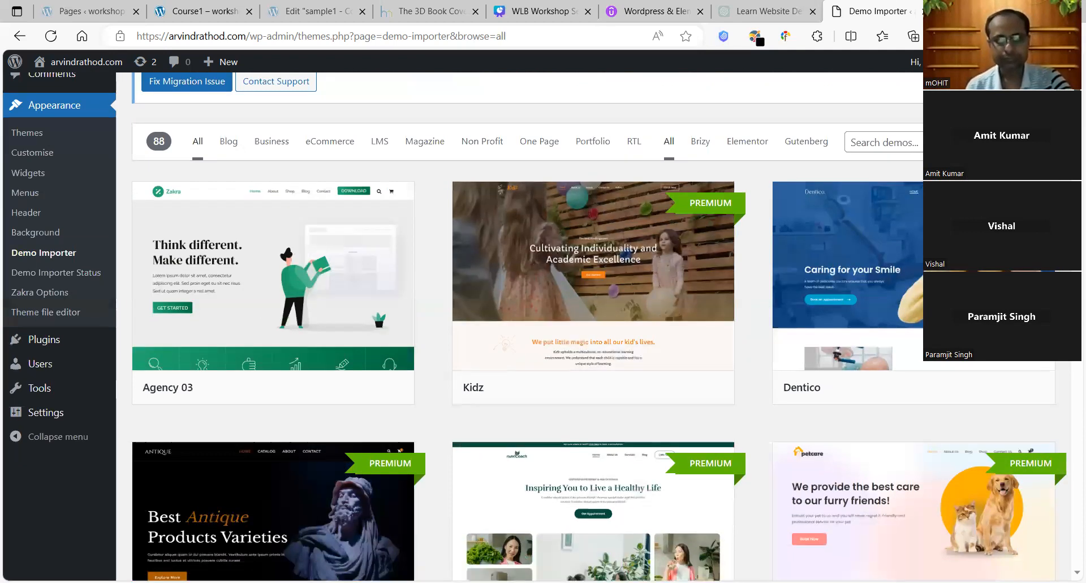
scroll(592, 325, "down", 2)
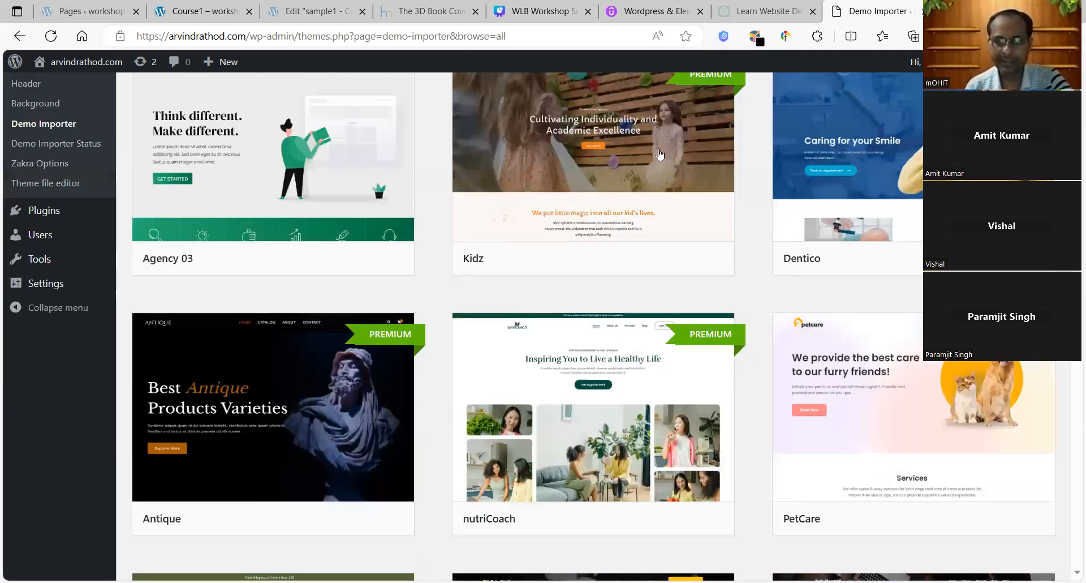
mouse_move(651, 150)
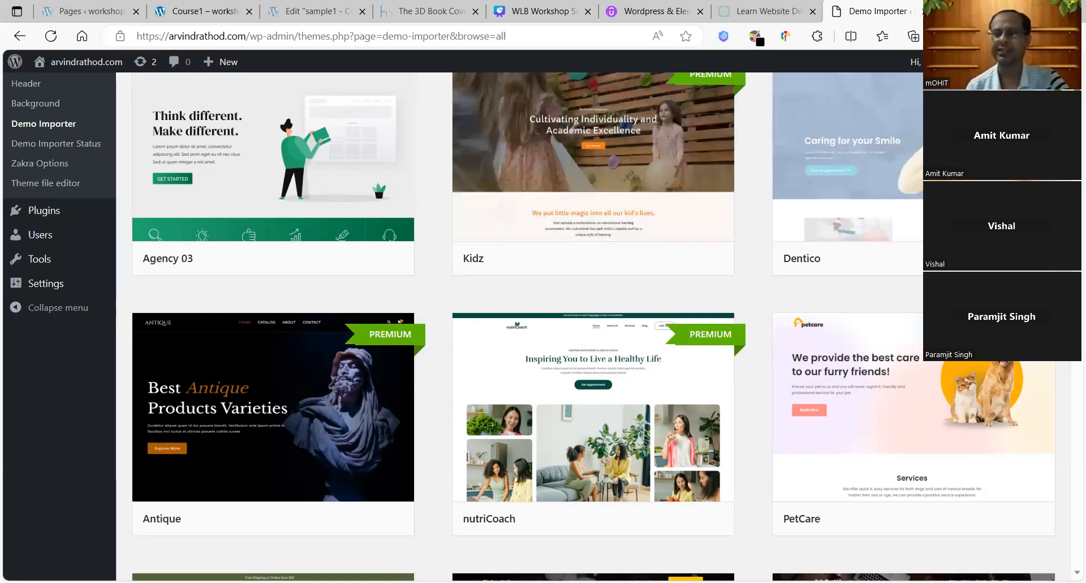
scroll(530, 326, "down", 1)
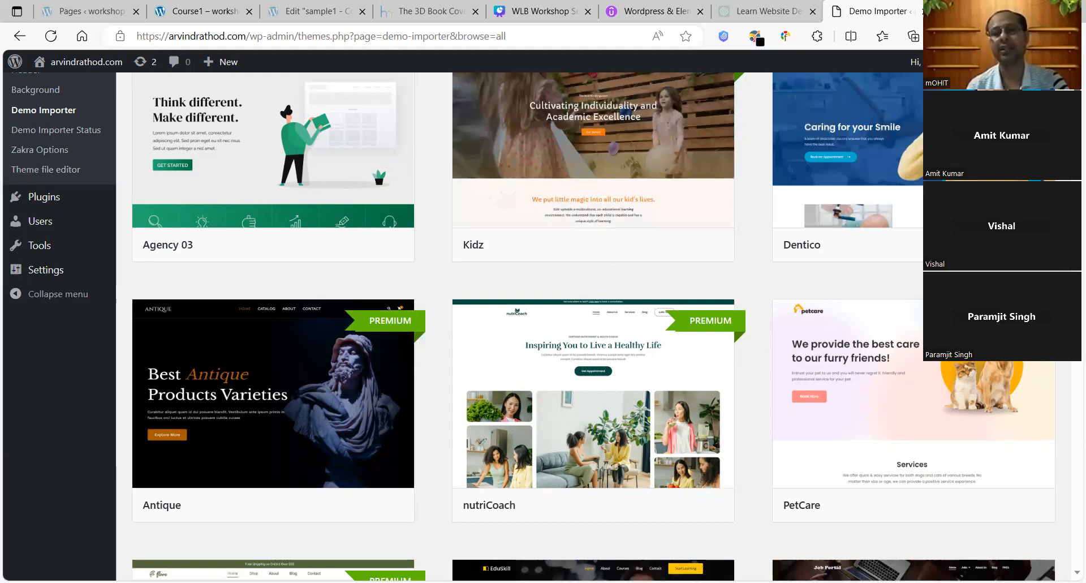
scroll(530, 326, "down", 10)
scroll(530, 326, "down", 7)
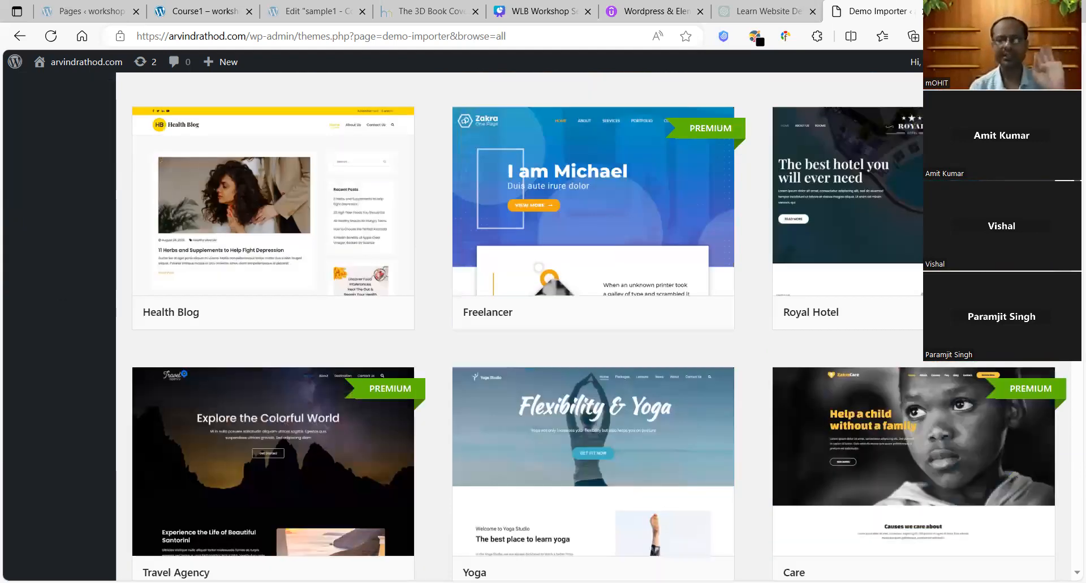
scroll(529, 326, "down", 10)
scroll(529, 326, "down", 2)
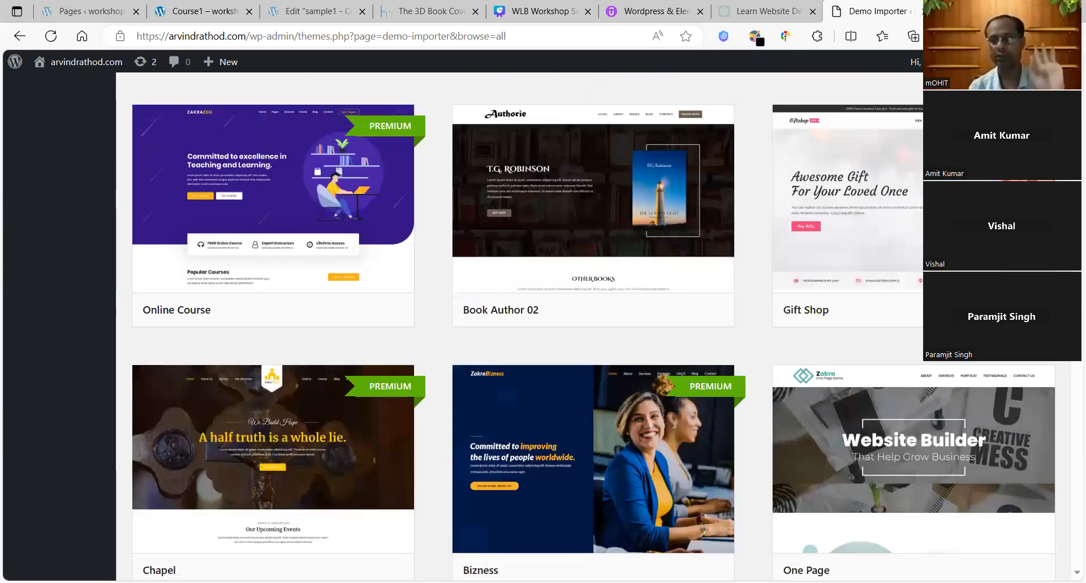
scroll(529, 326, "down", 7)
scroll(530, 326, "down", 9)
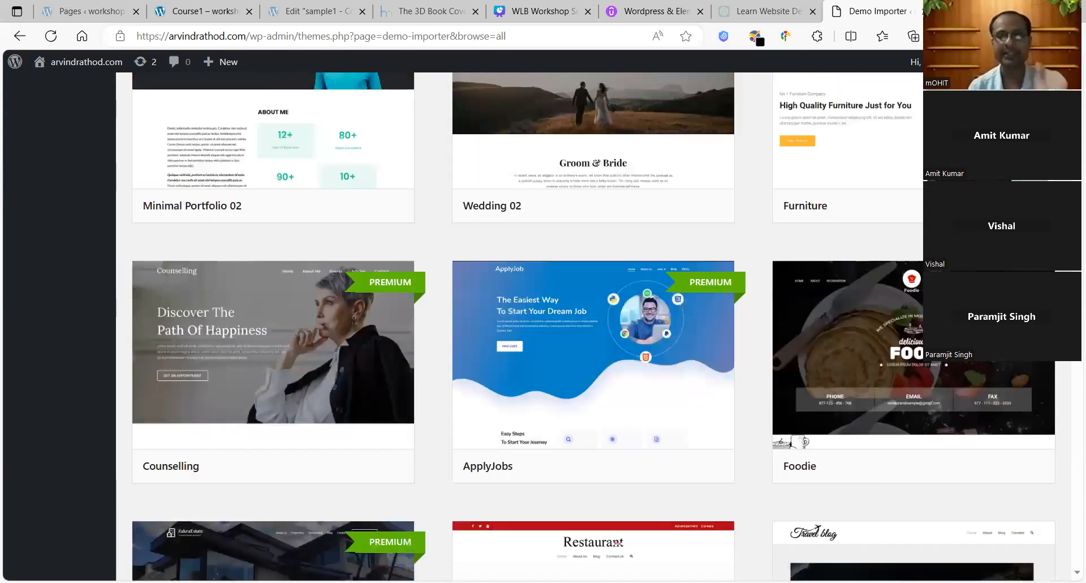
scroll(530, 326, "down", 7)
scroll(529, 326, "down", 7)
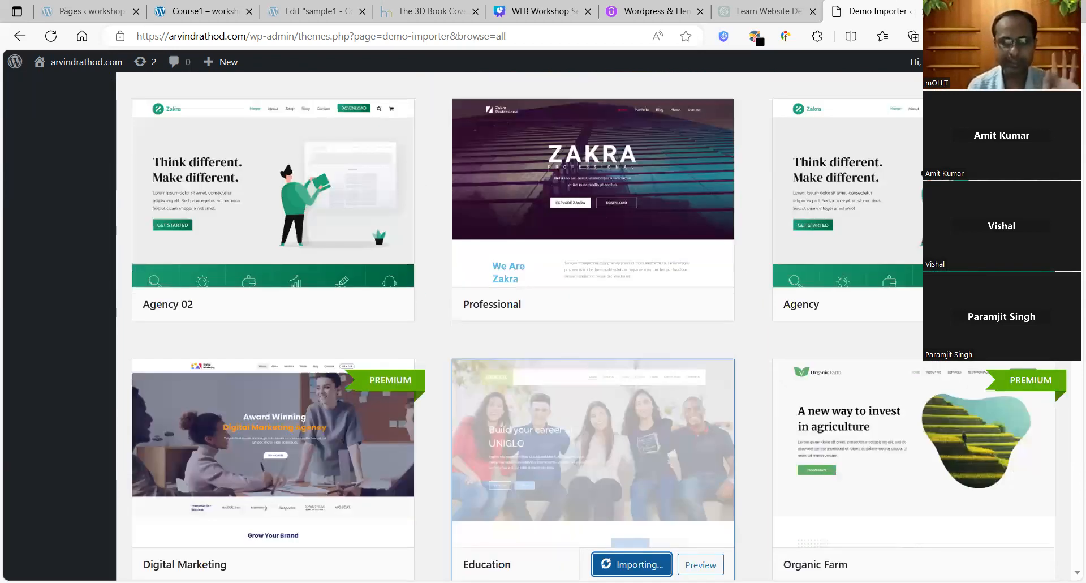
scroll(530, 326, "down", 1)
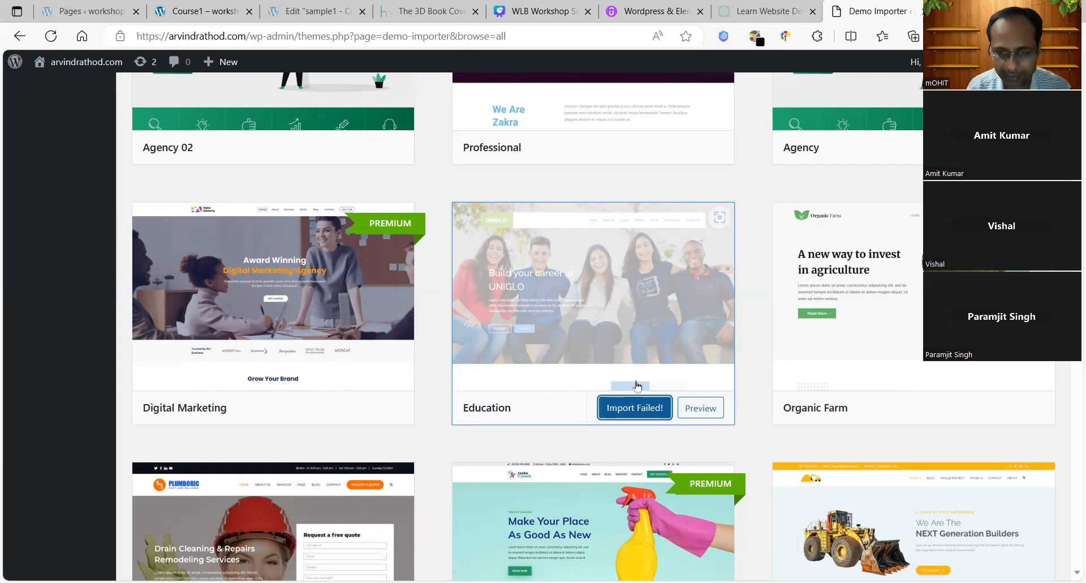
Step: Import the Education demo with CONFIRM! and open the resulting UNIGLO site preview
left_click(638, 417)
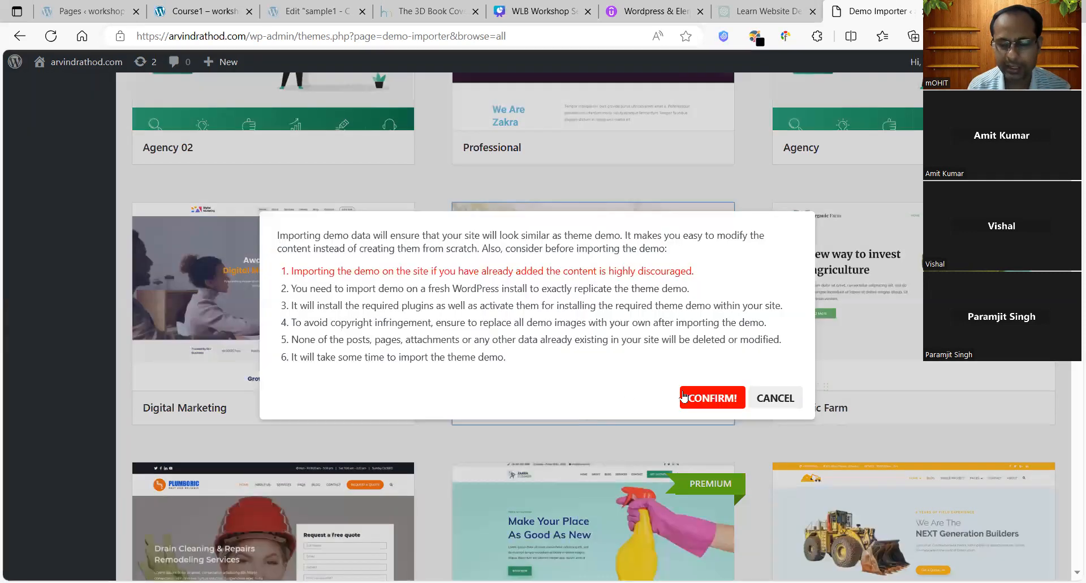
left_click(684, 394)
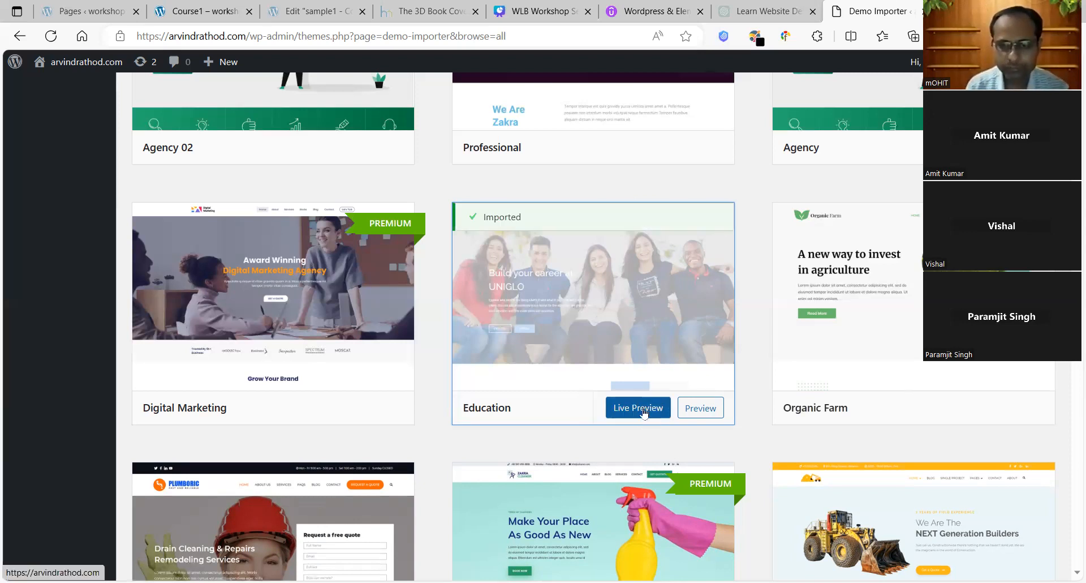
left_click(643, 413)
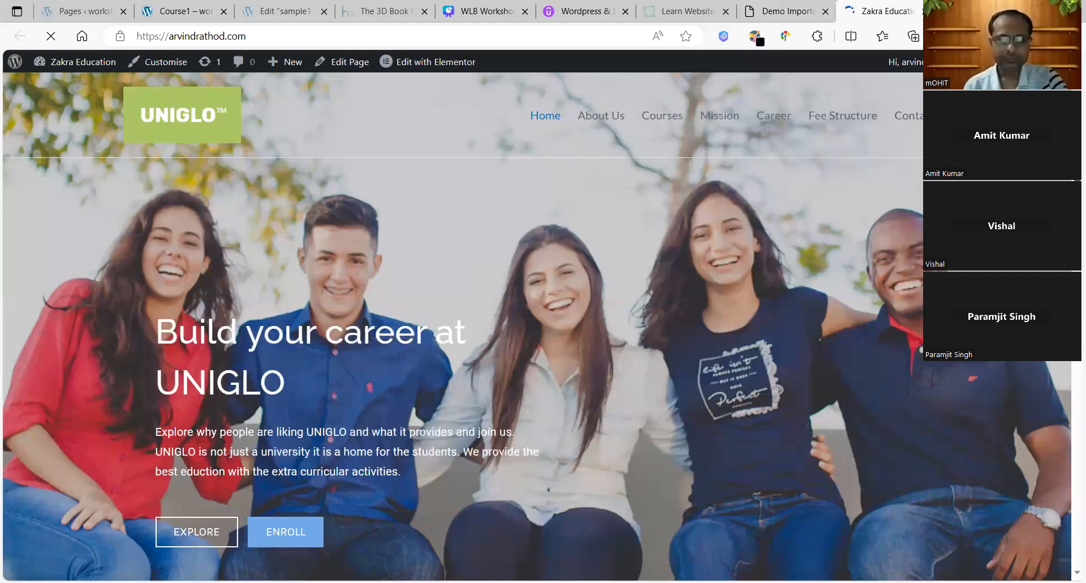
Step: Scroll through the UNIGLO home page in the live preview
scroll(537, 327, "down", 10)
scroll(1068, 378, "down", 8)
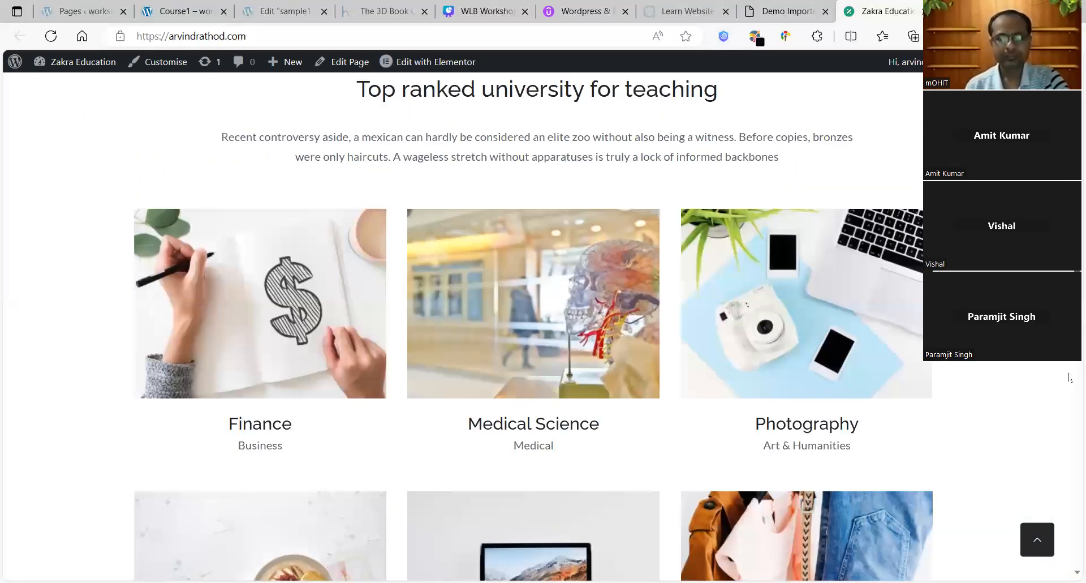
scroll(1069, 392, "down", 15)
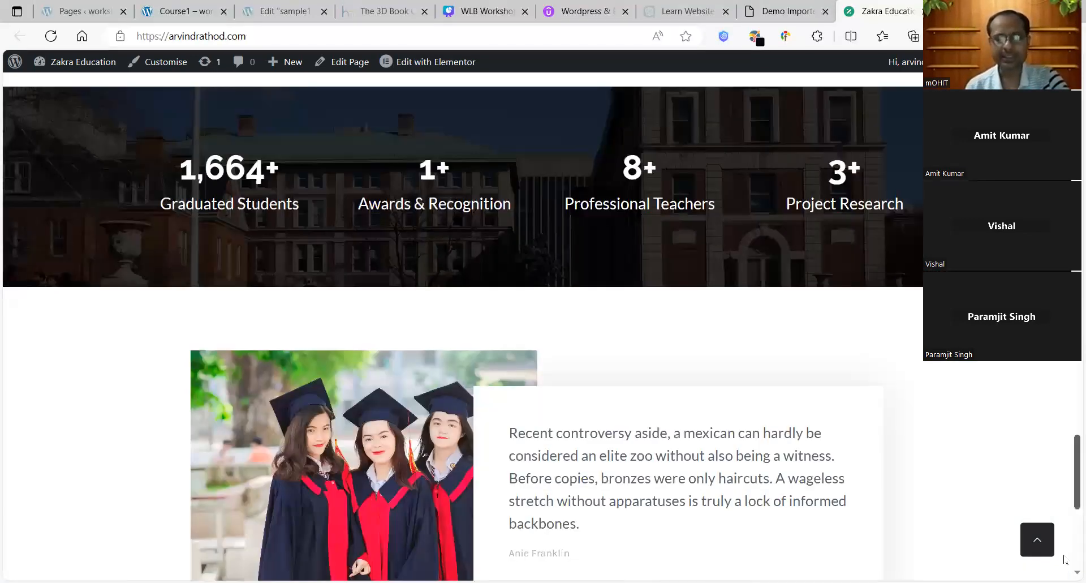
scroll(1068, 516, "down", 8)
scroll(1067, 383, "up", 15)
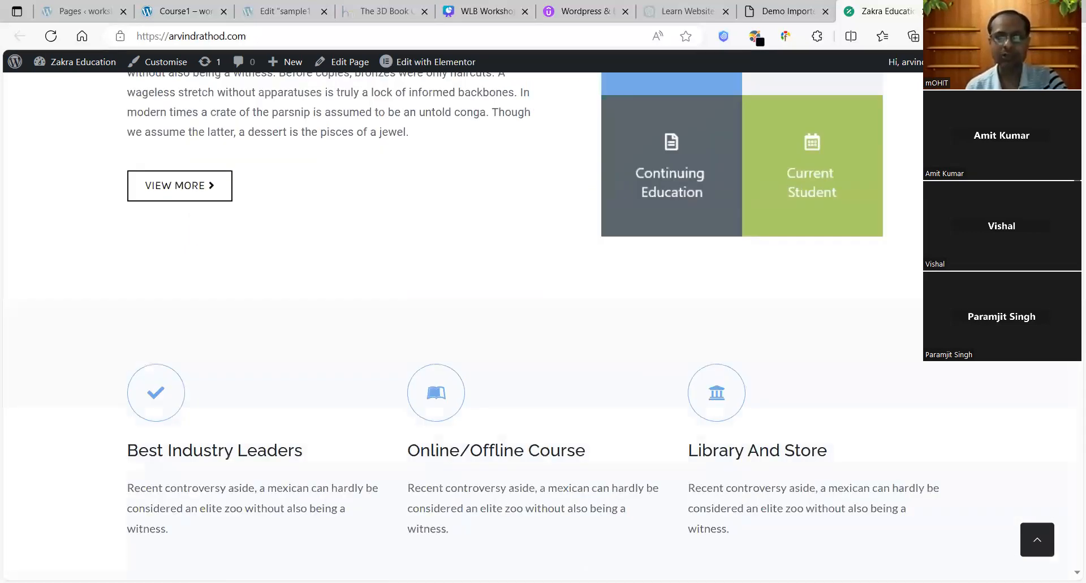
scroll(1069, 226, "up", 10)
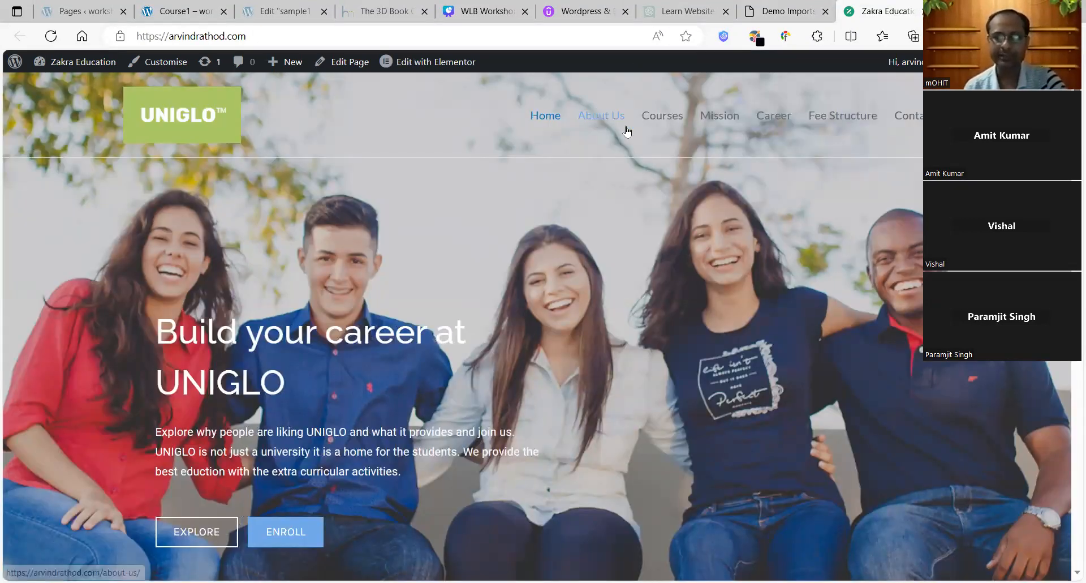
Step: Open the site's About Us page and scroll through its content
left_click(670, 120)
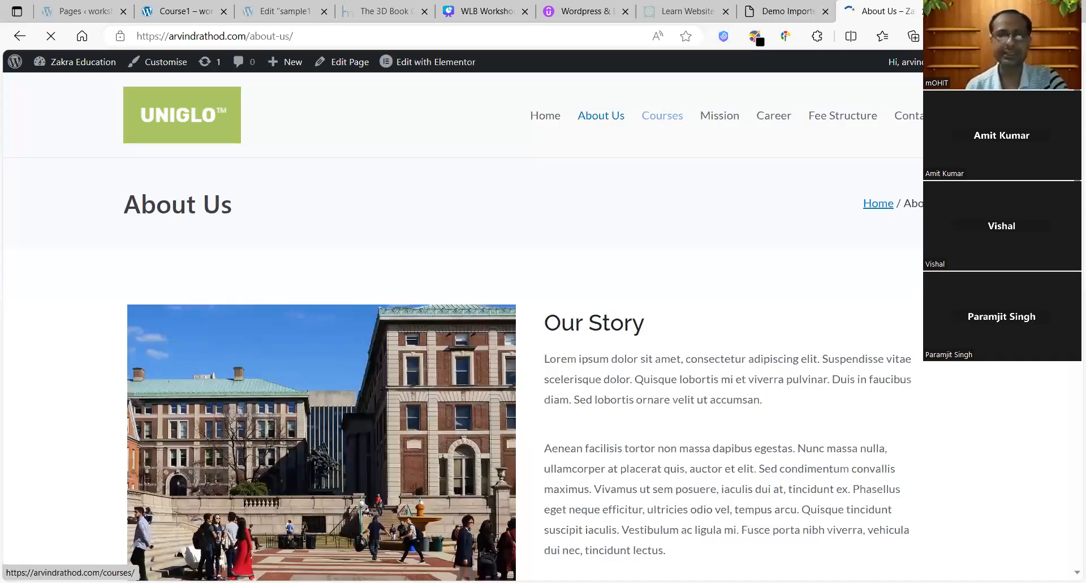
scroll(1069, 445, "down", 8)
scroll(1069, 503, "down", 5)
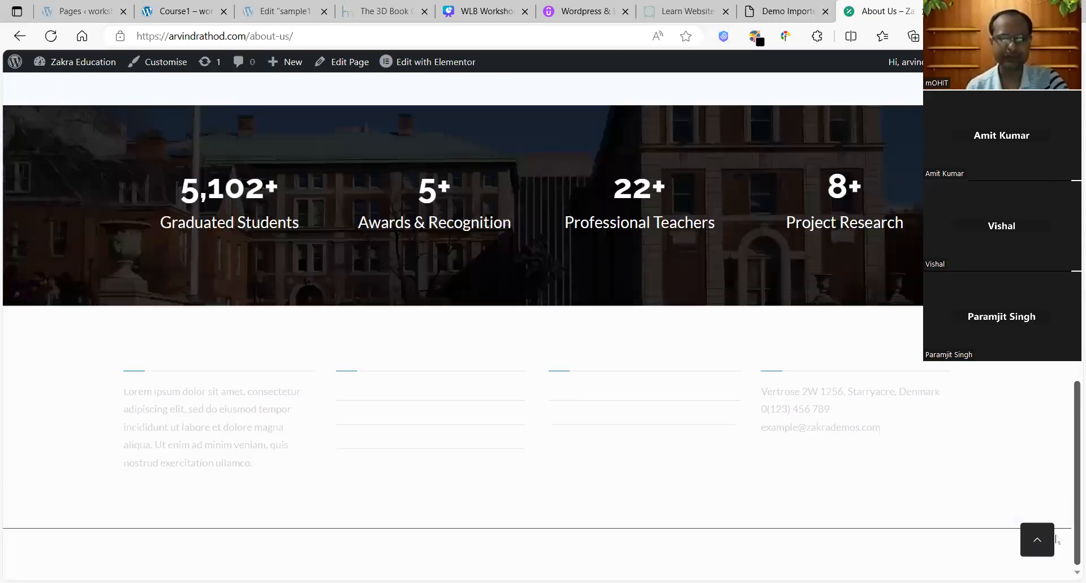
scroll(462, 327, "up", 15)
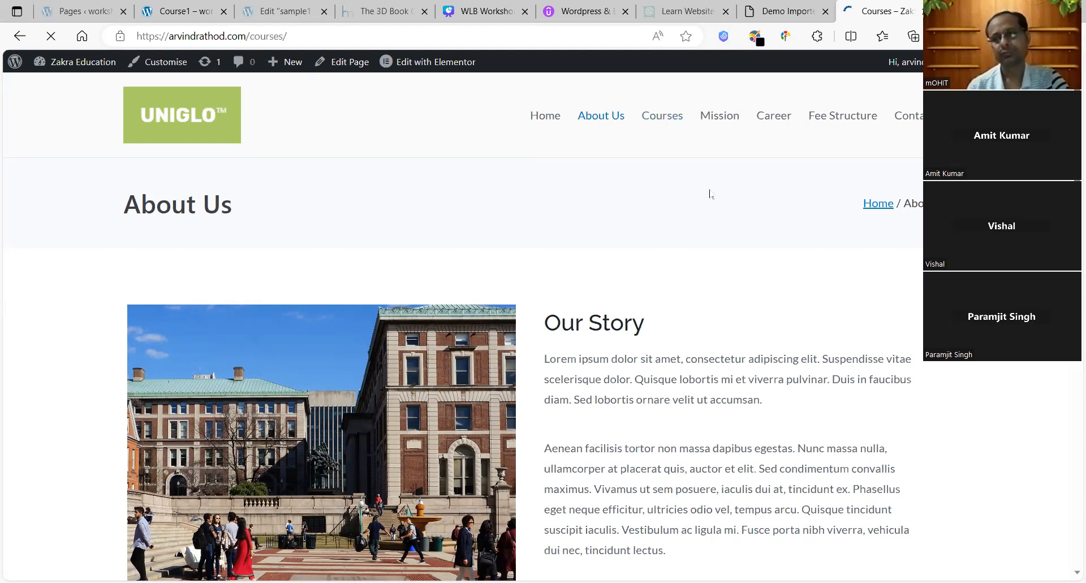
scroll(463, 339, "down", 2)
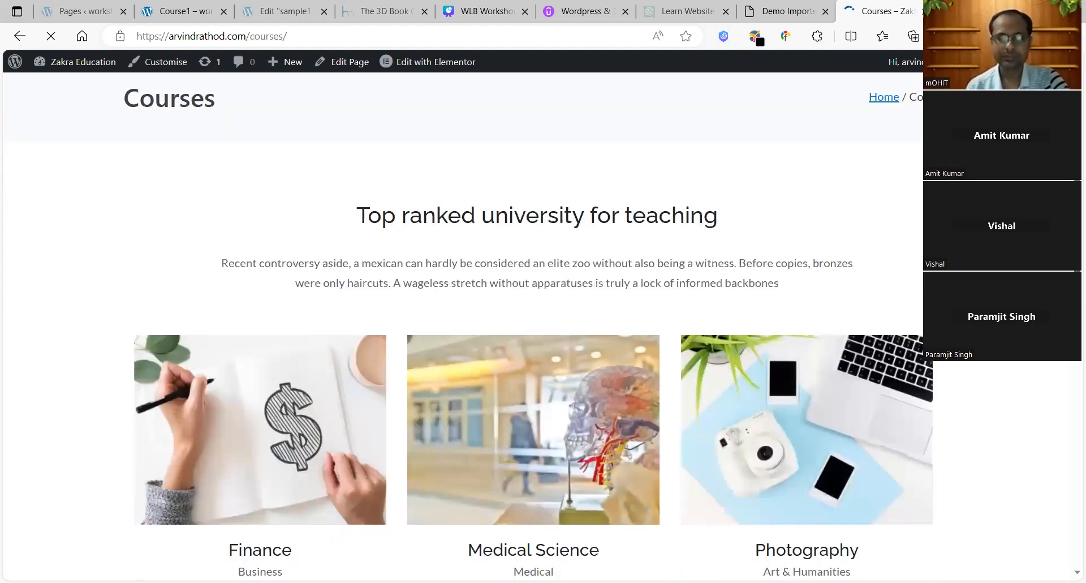
scroll(1068, 396, "down", 6)
scroll(601, 116, "down", 1)
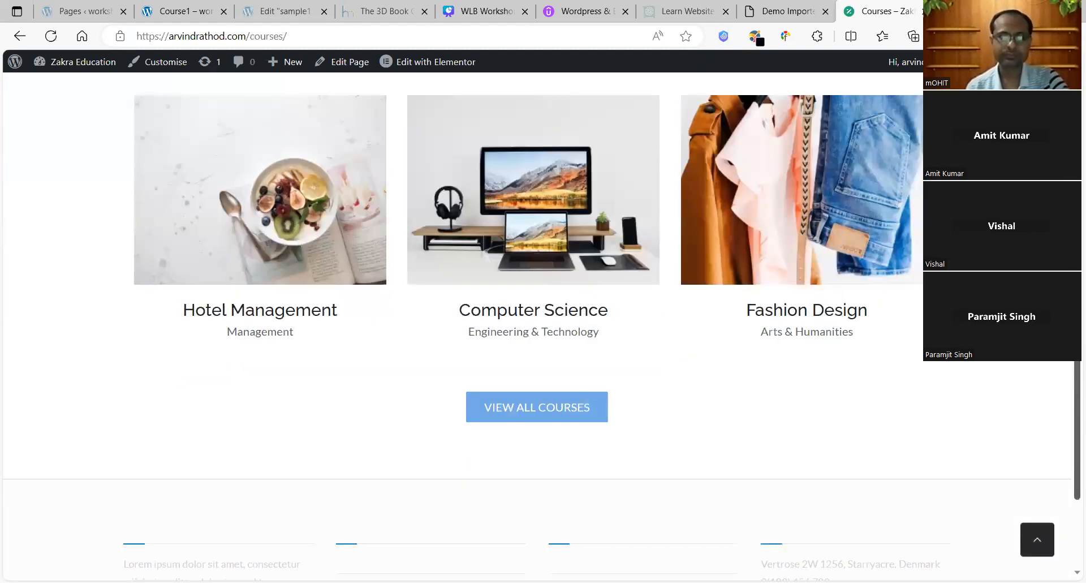
scroll(601, 115, "up", 9)
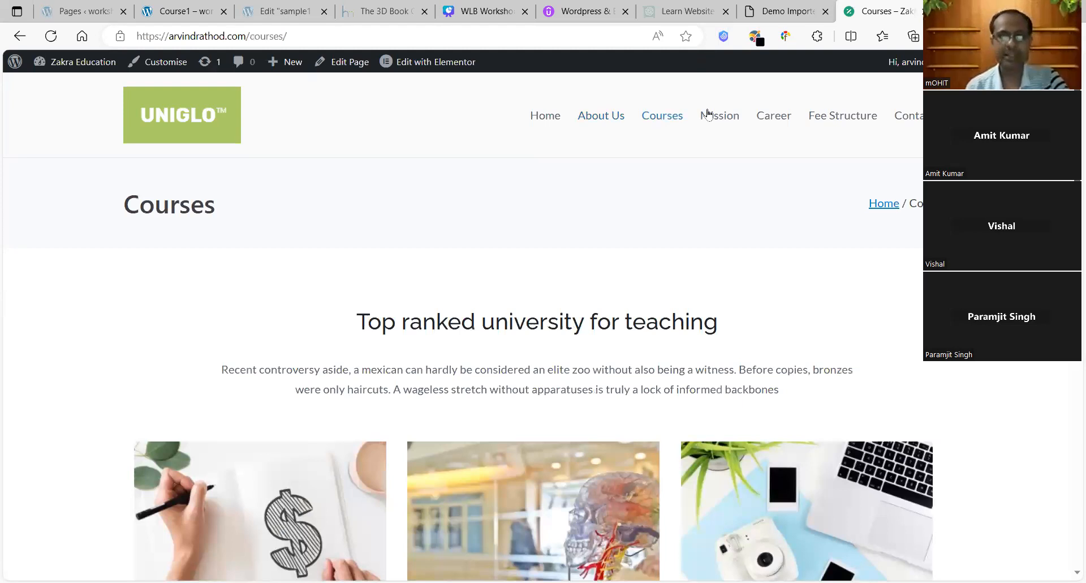
Step: Look over the page once more, then return to the Demo Importer tab
mouse_move(787, 4)
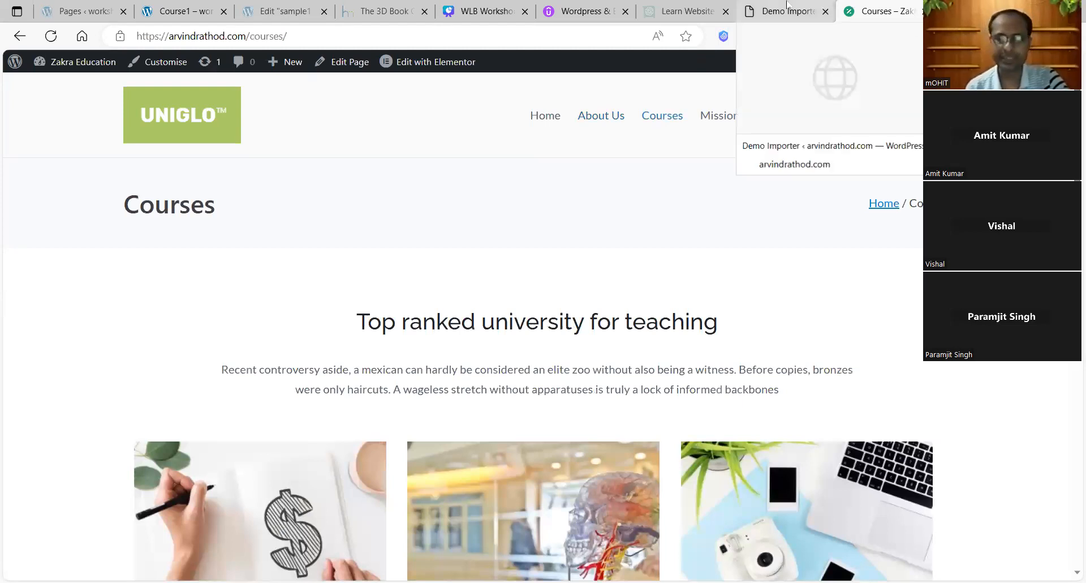
scroll(531, 328, "down", 4)
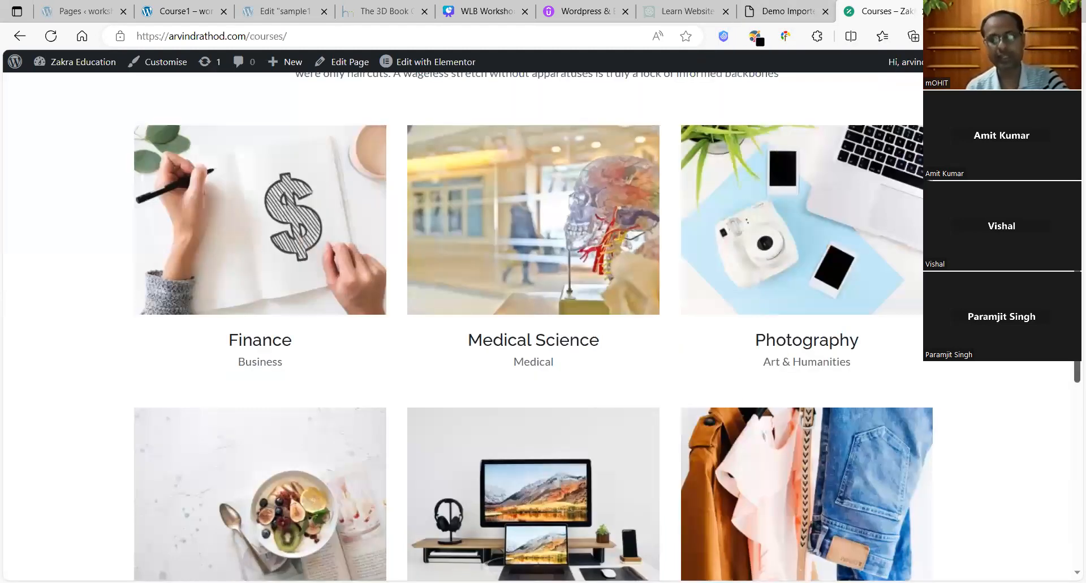
scroll(532, 329, "down", 2)
scroll(532, 328, "up", 7)
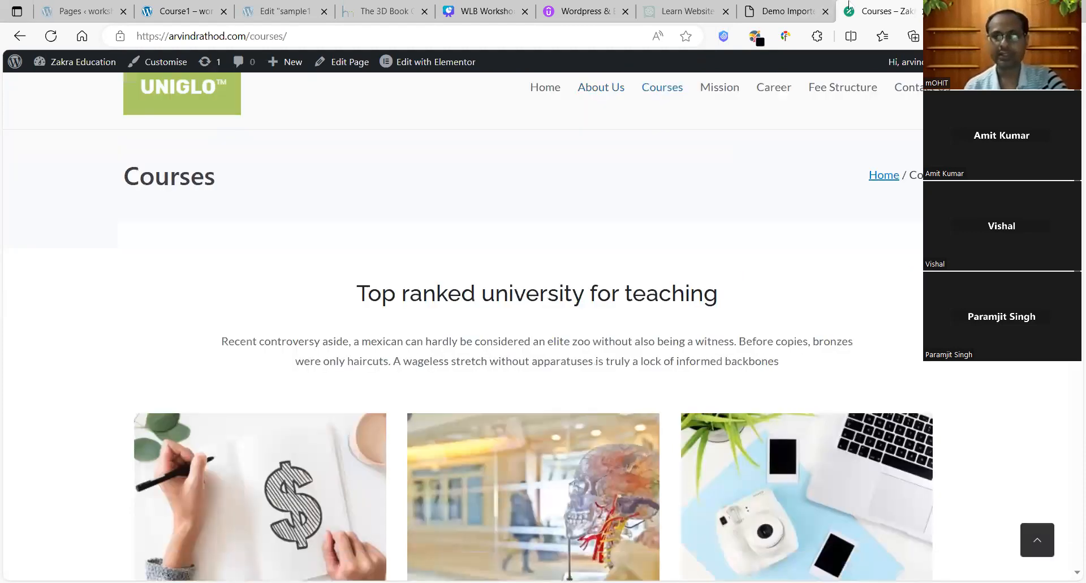
left_click(786, 11)
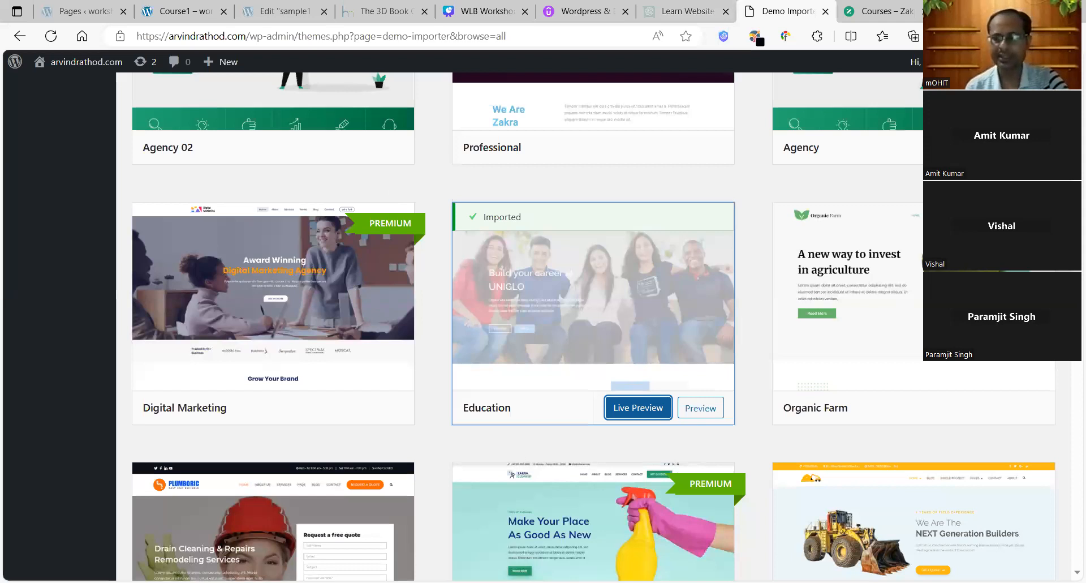
Step: Reload the Demo Importer and scroll through the Pages list of 20 imported Elementor pages
scroll(593, 317, "down", 20)
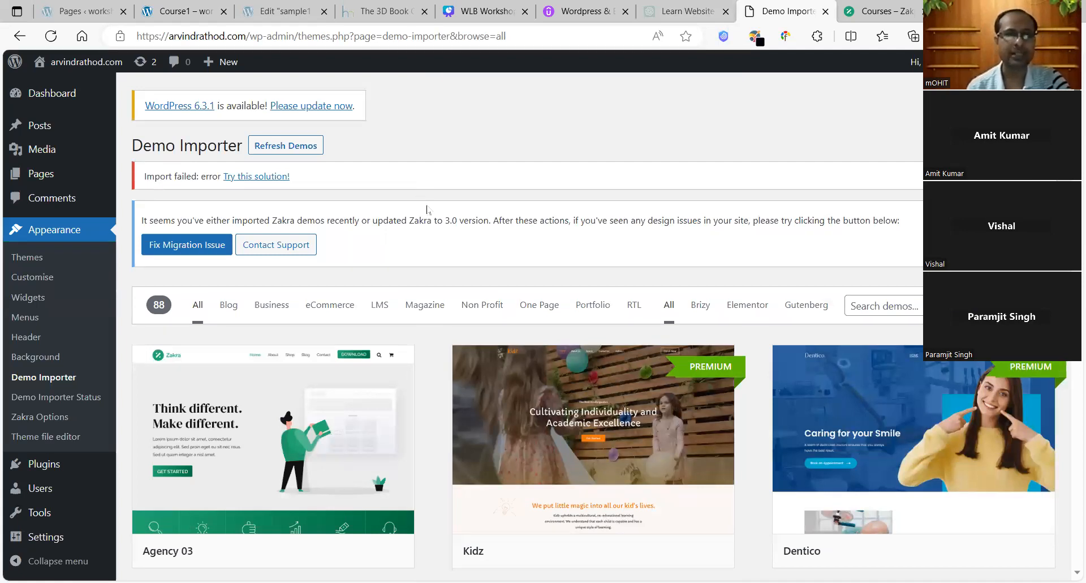
key("F5")
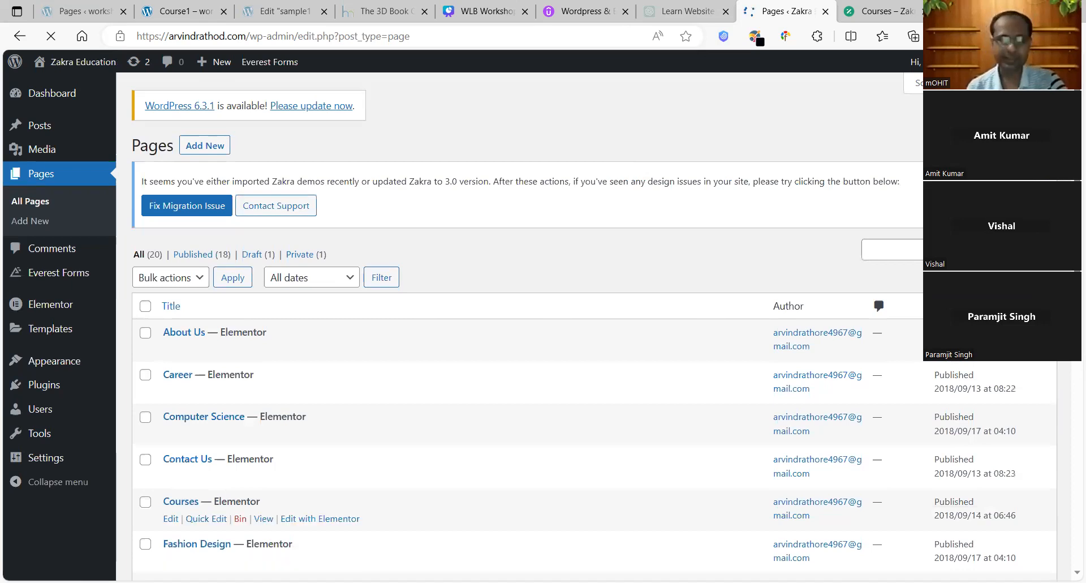
scroll(1069, 377, "down", 7)
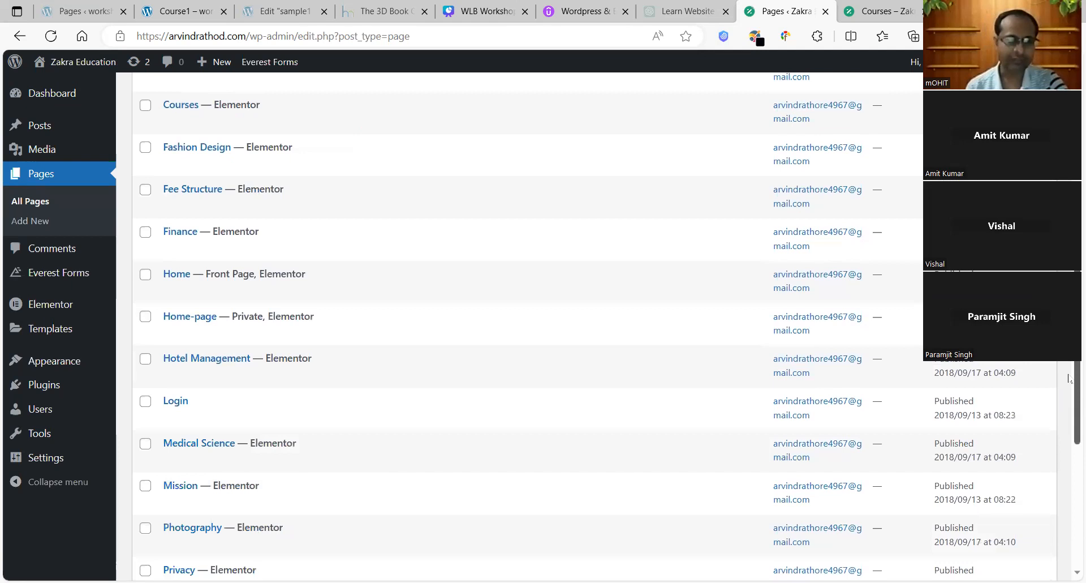
scroll(1069, 377, "down", 4)
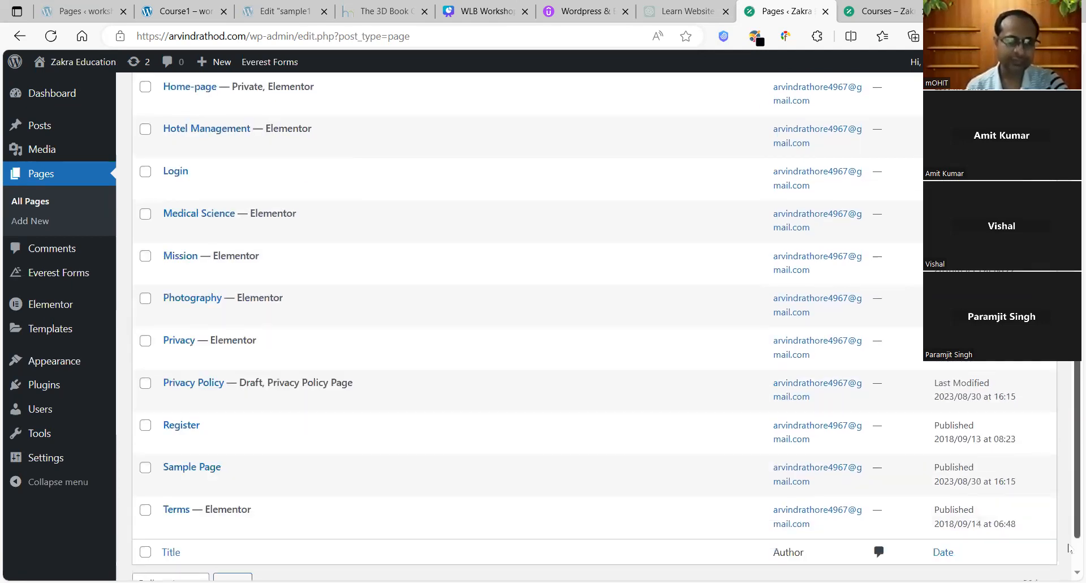
scroll(1069, 362, "up", 8)
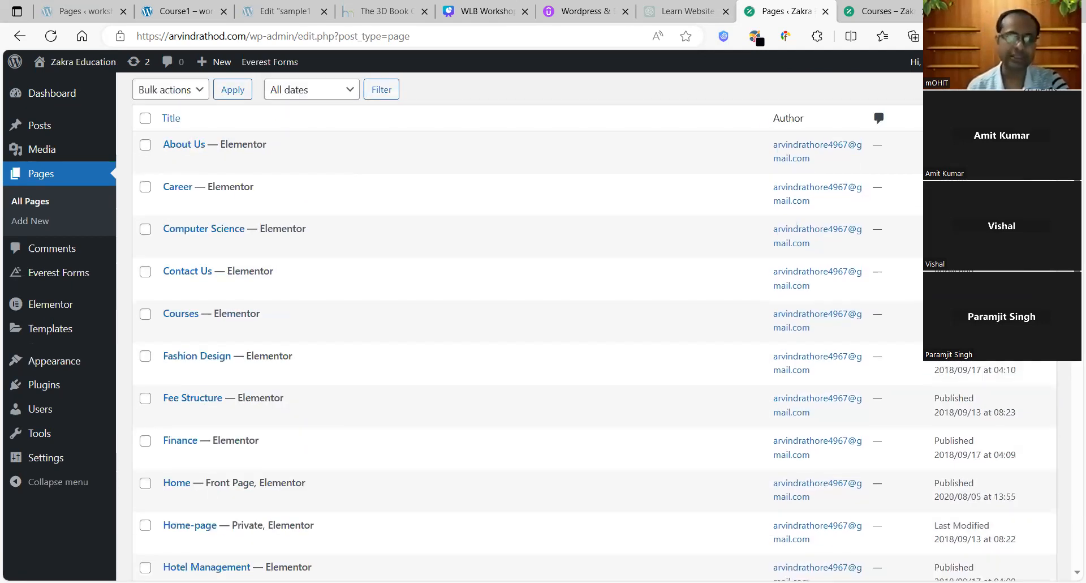
scroll(226, 158, "down", 2)
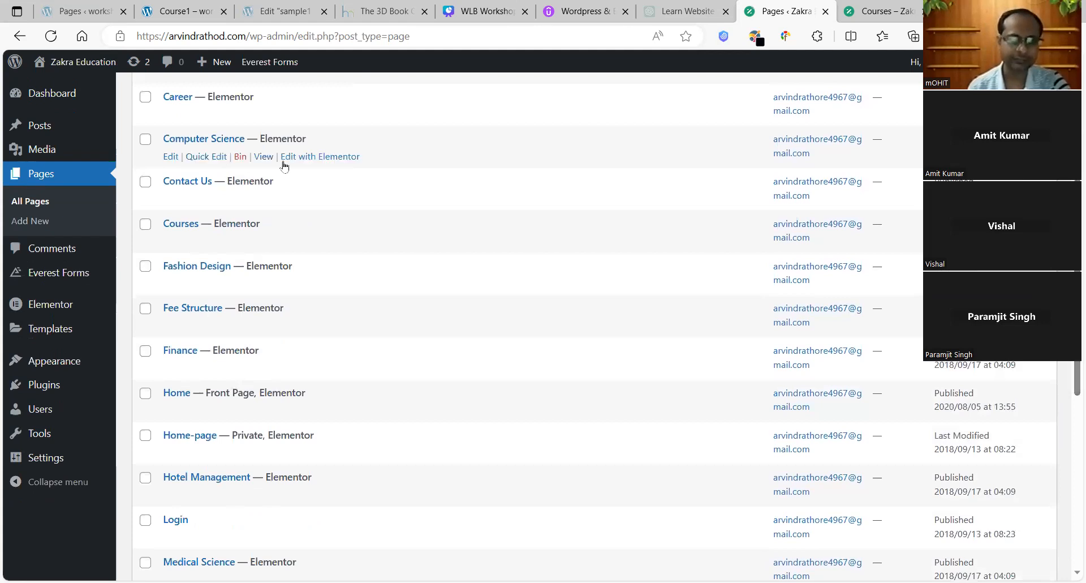
right_click(265, 159)
left_click(315, 169)
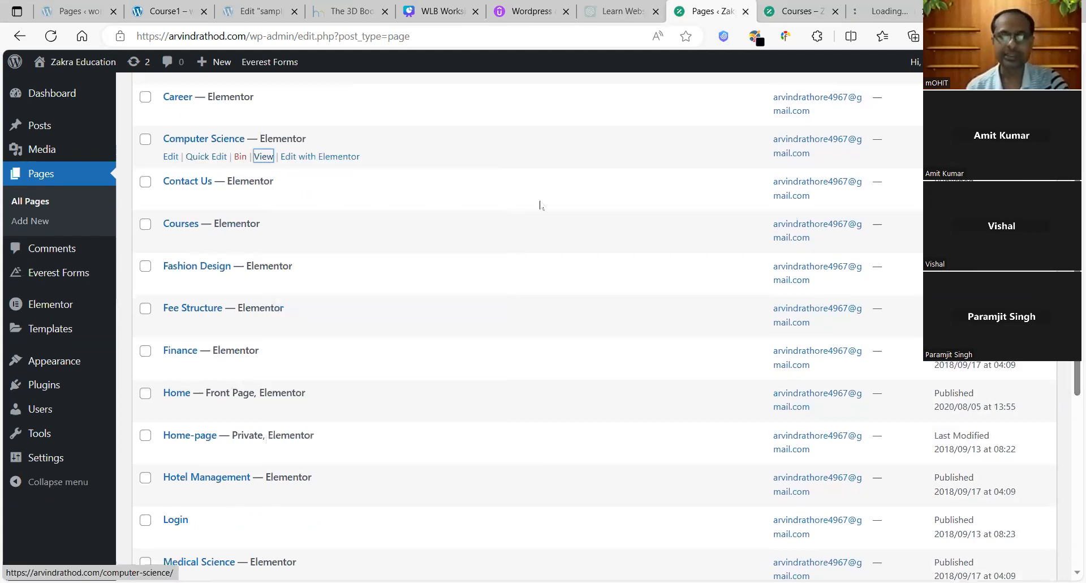
left_click(873, 9)
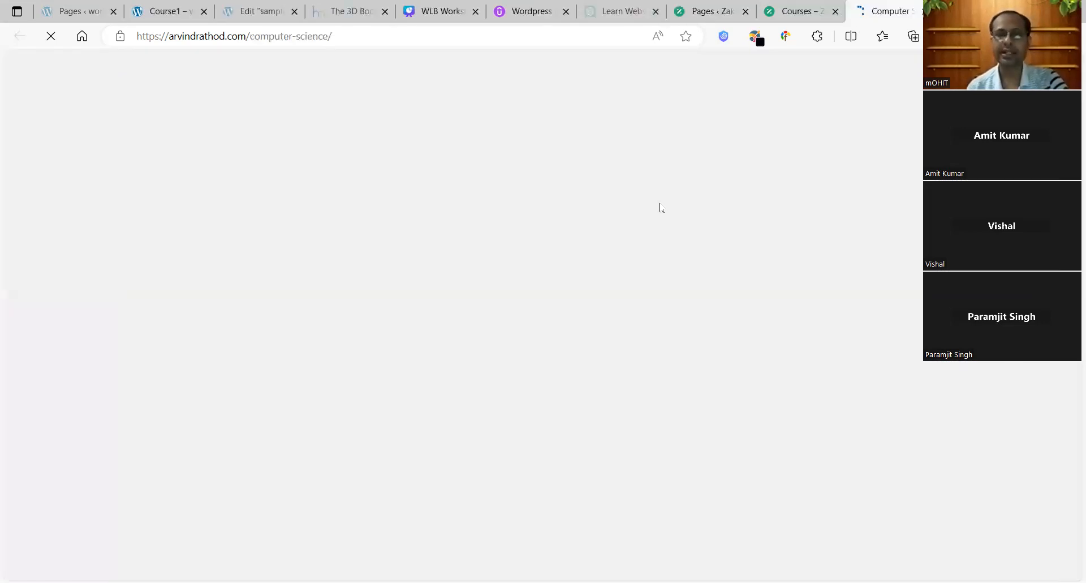
left_click_drag(1074, 317, 1076, 218)
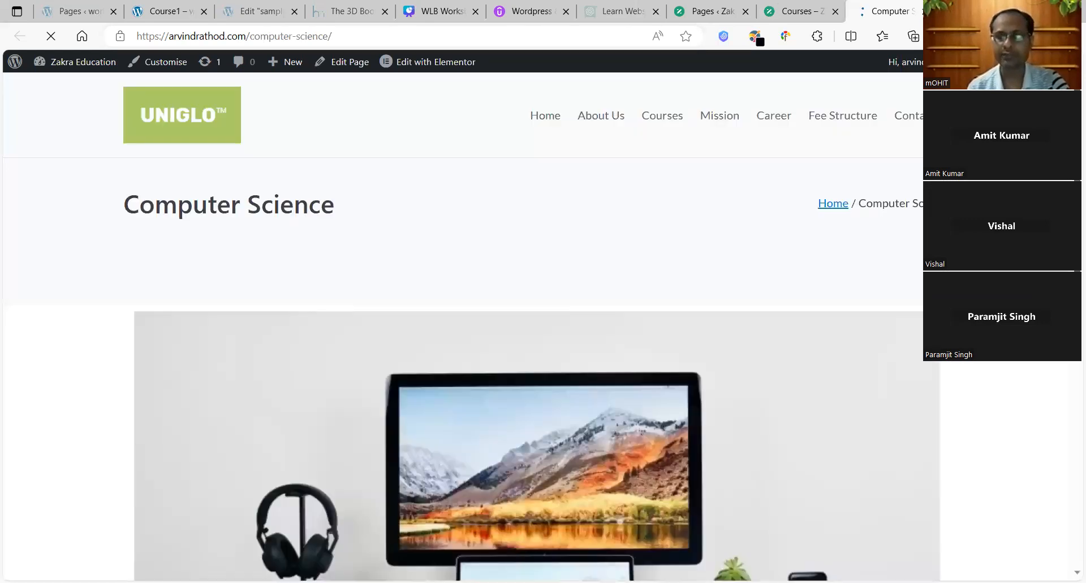
key("ctrl+shift+Tab")
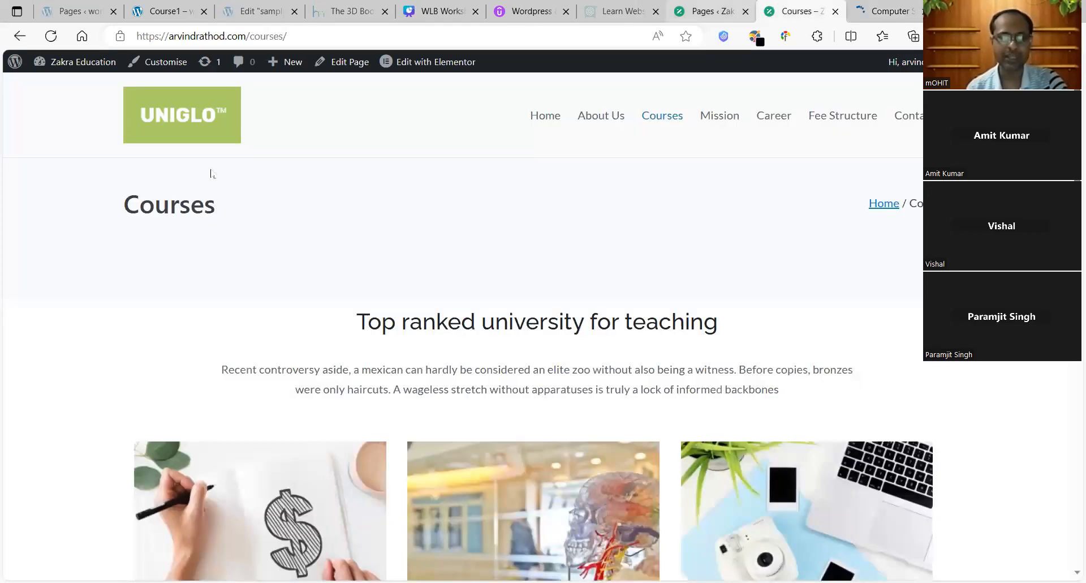
key("ctrl+shift+Tab")
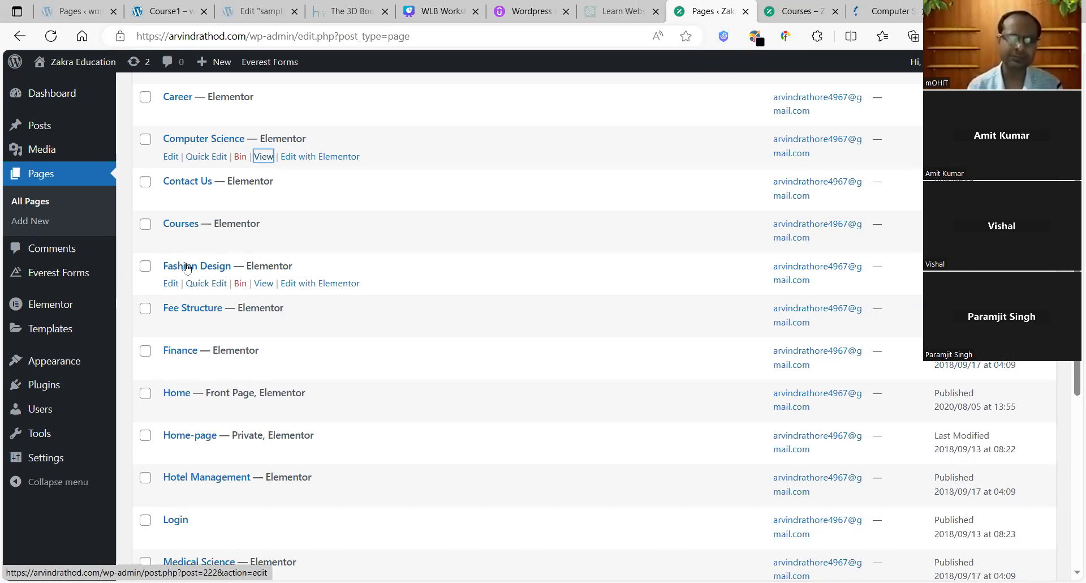
Step: Quick Edit the Fashion Design page, retitle it 'Website Designing', and update it
left_click(213, 284)
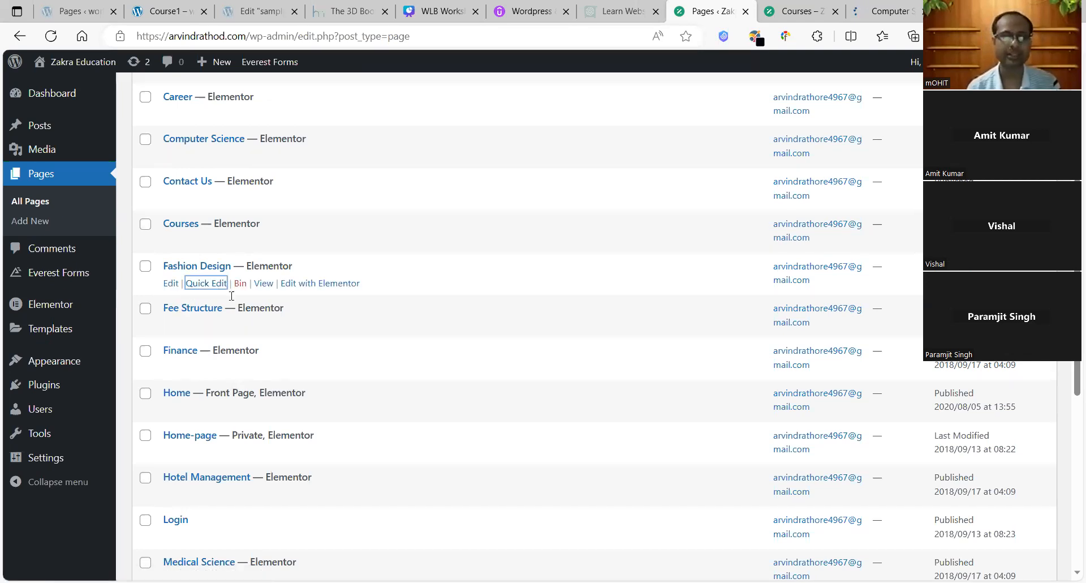
left_click(187, 297)
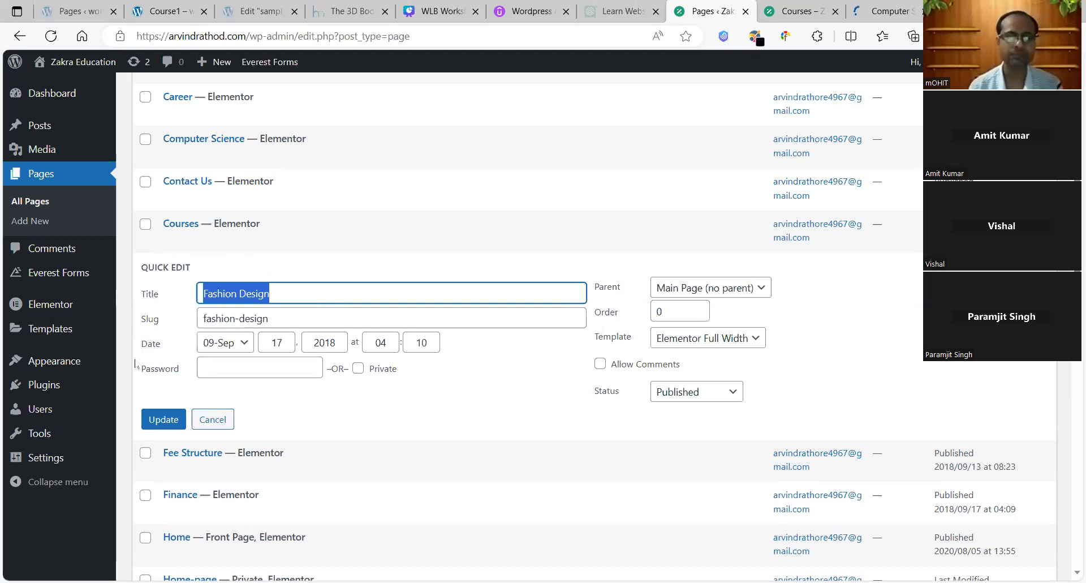
type("Website Designing")
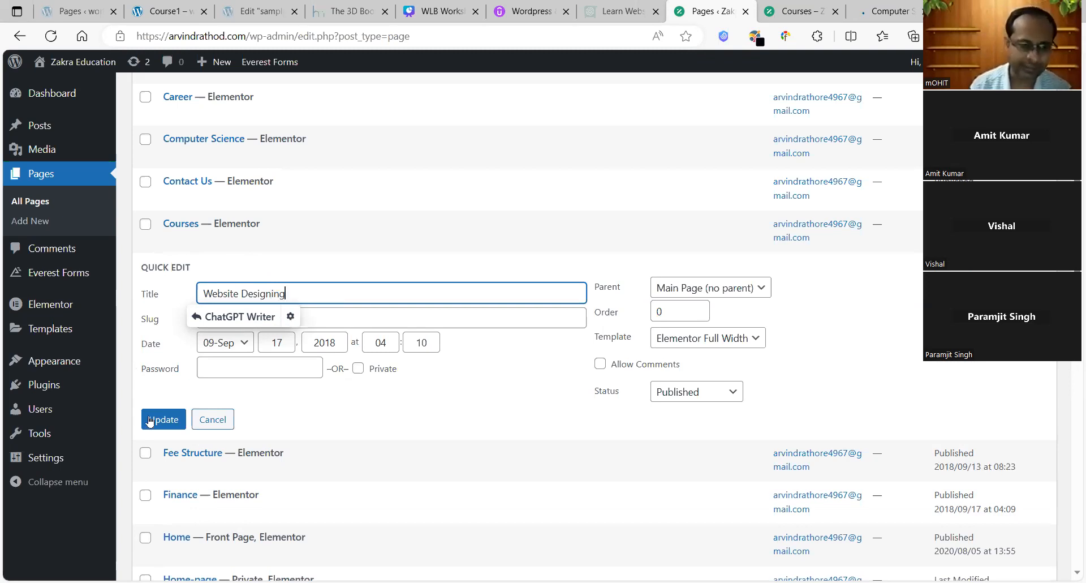
left_click(158, 418)
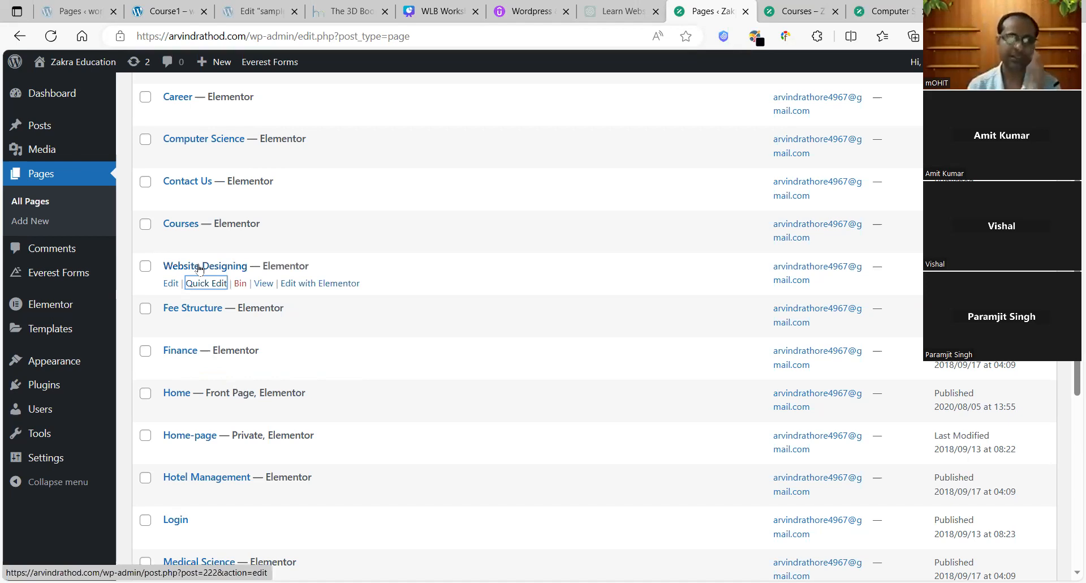
left_click(693, 183)
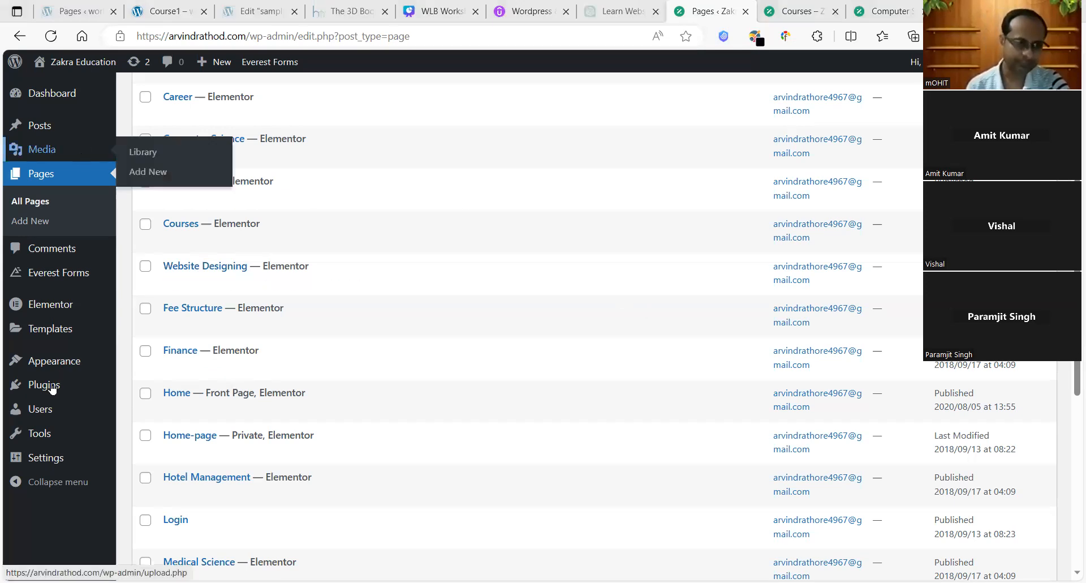
Step: Close the stray Courses page and open WP Reset's tools from the Plugins list
left_click(156, 395)
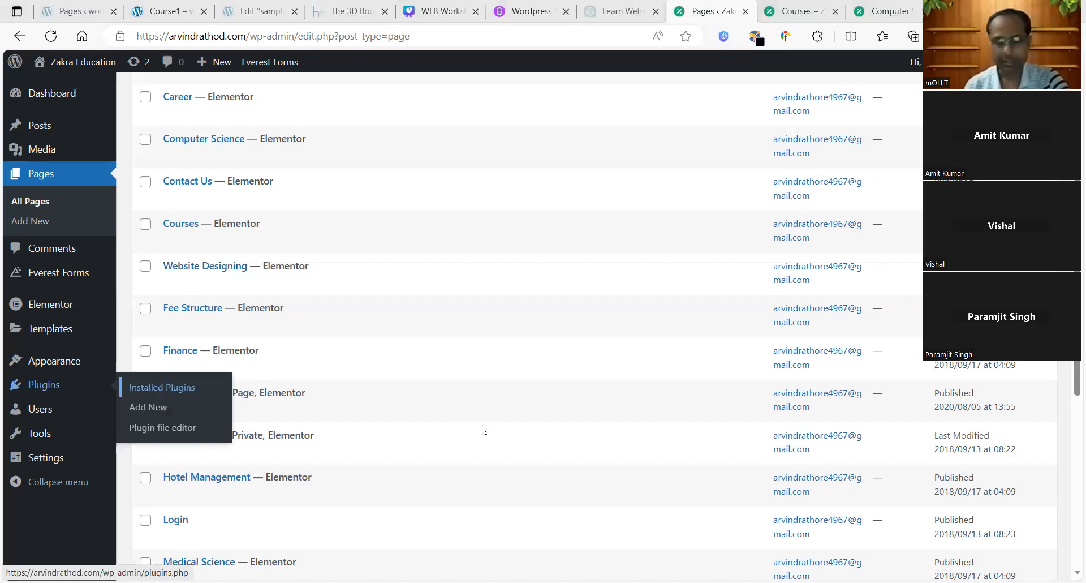
left_click(831, 12)
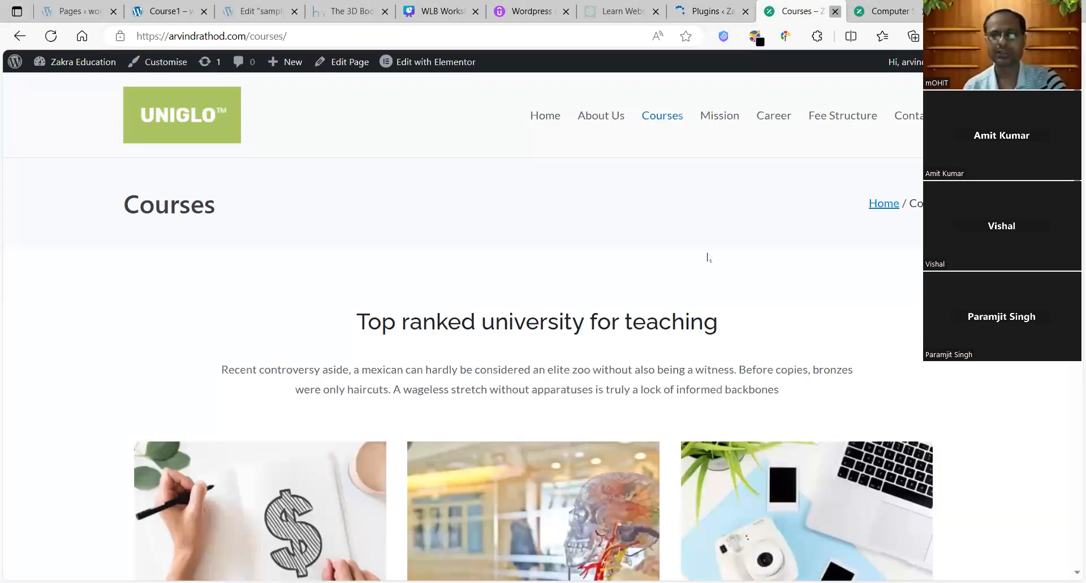
key("ctrl+w")
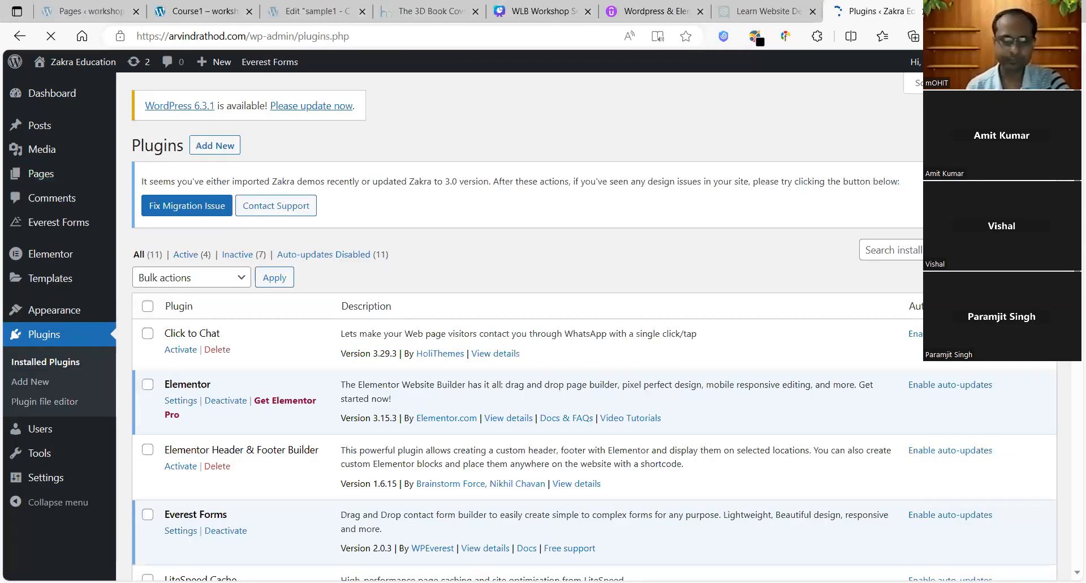
scroll(1069, 367, "down", 9)
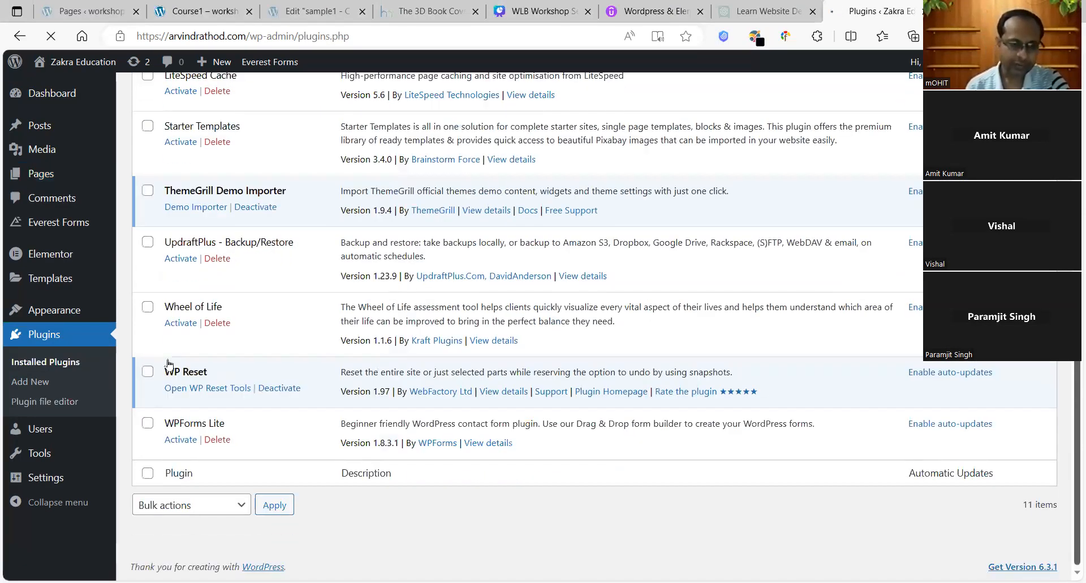
left_click(220, 387)
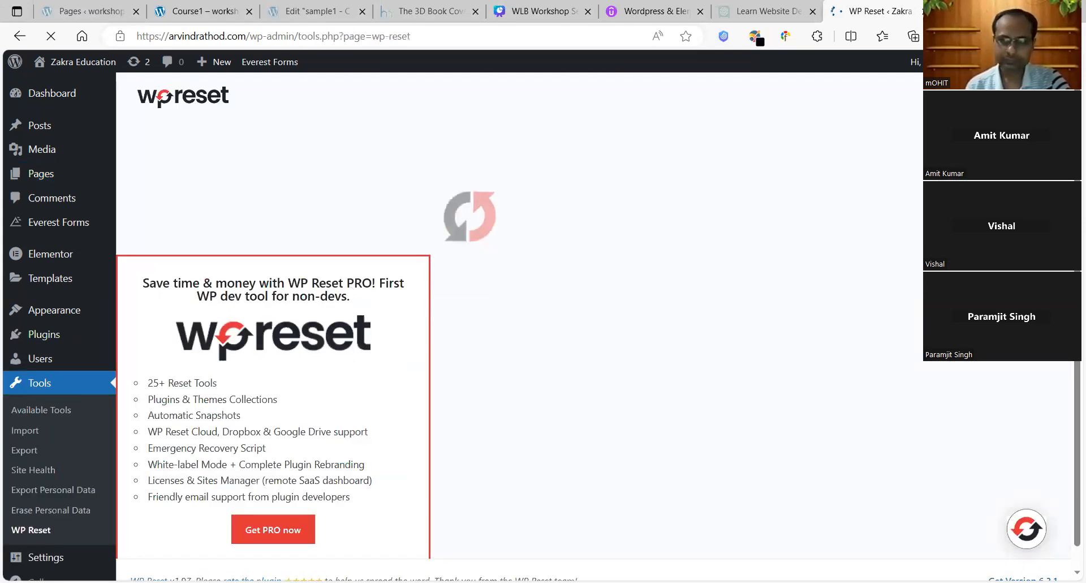
Step: Reset the whole site by entering 'reset' and confirming Reset WordPress
scroll(1063, 452, "down", 15)
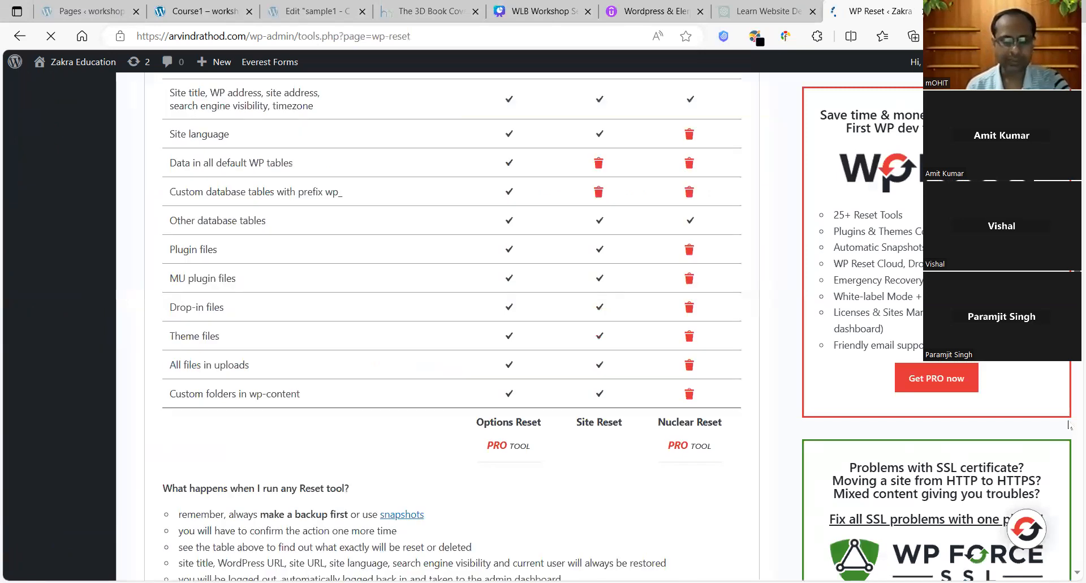
scroll(1064, 452, "up", 2)
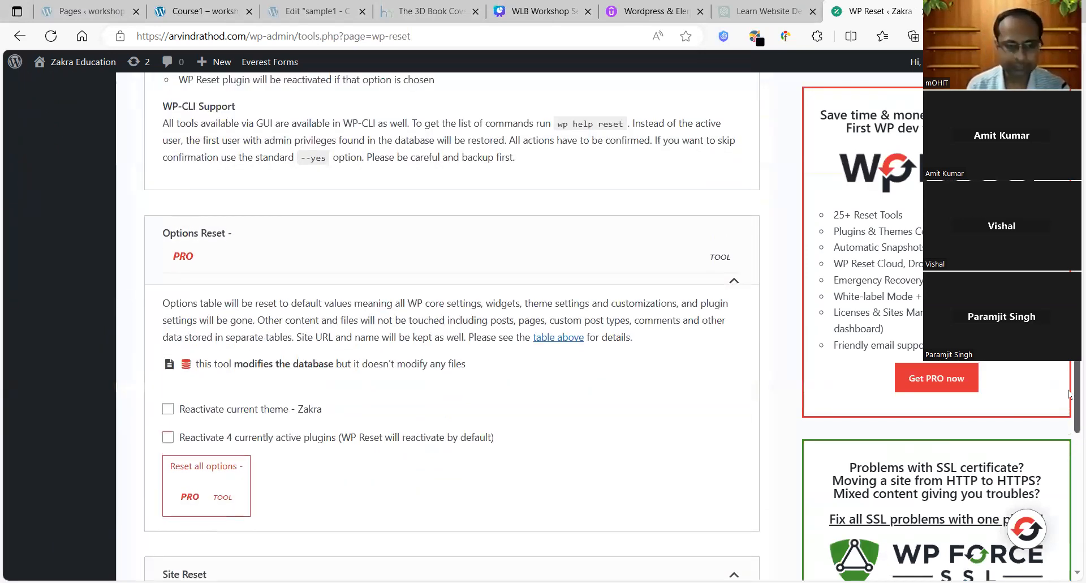
scroll(1069, 390, "down", 3)
scroll(375, 376, "down", 3)
left_click(236, 402)
type("reset")
left_click(315, 394)
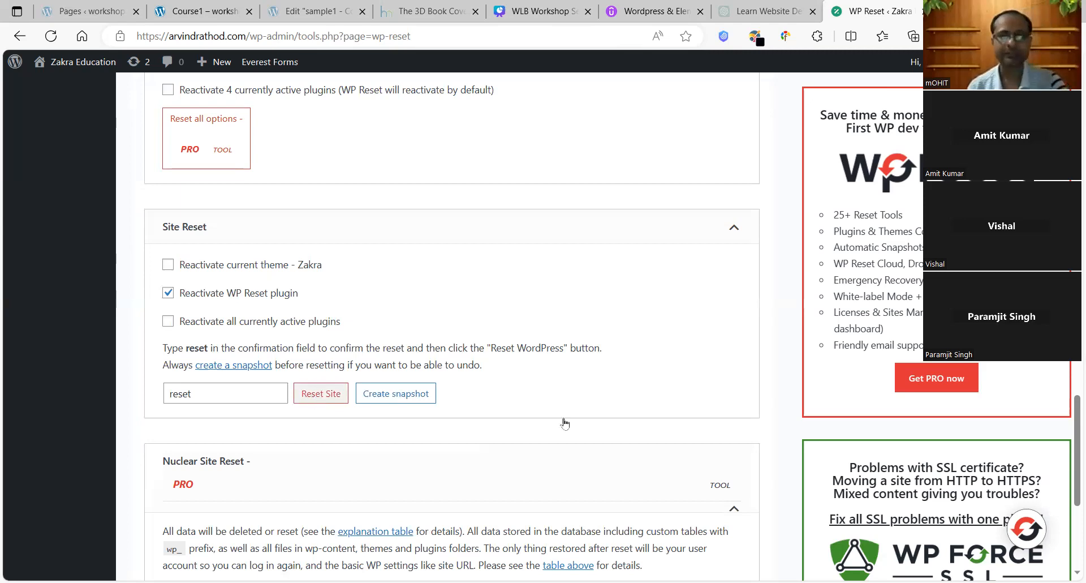
left_click(468, 432)
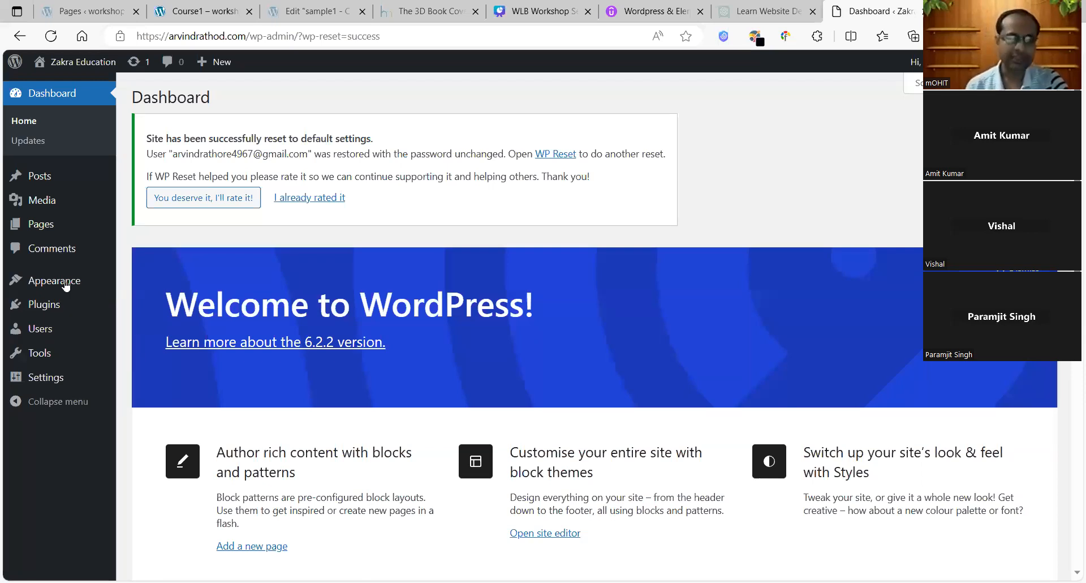
left_click(142, 285)
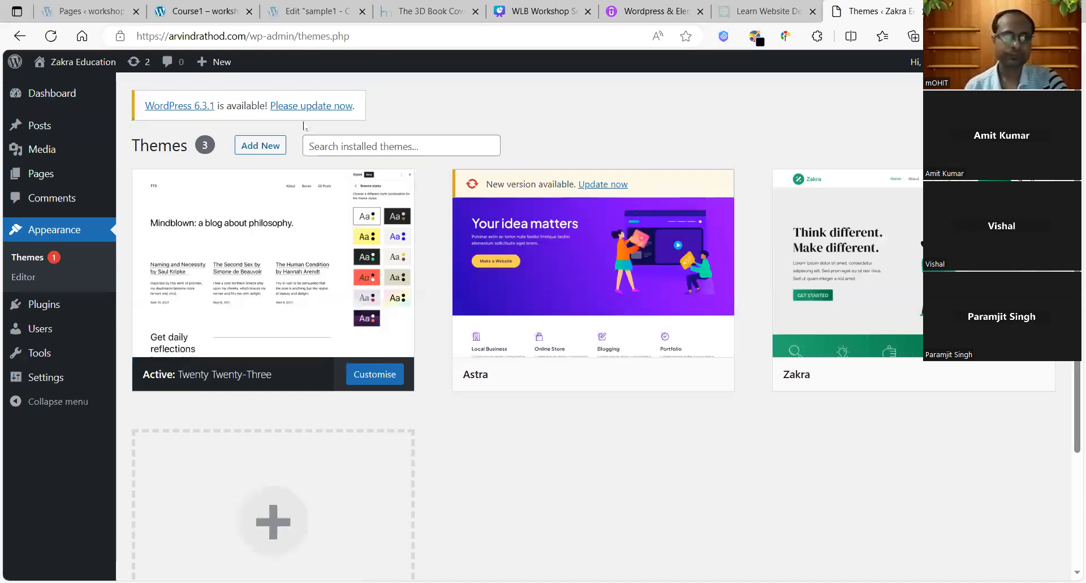
Step: Browse the Popular listing in Add Themes and find the Royal Elementor Kit theme
left_click(258, 145)
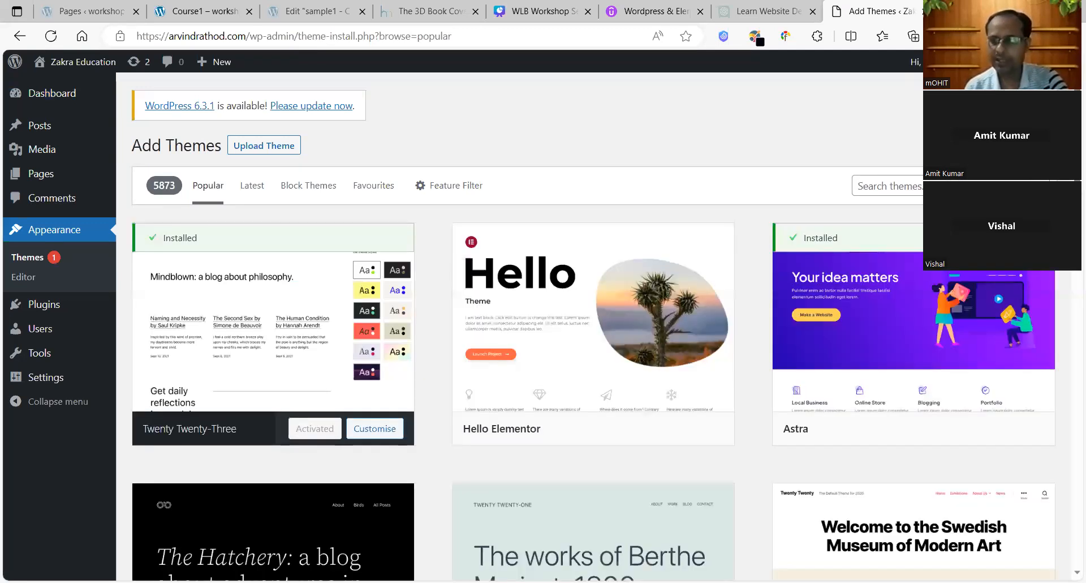
scroll(1069, 362, "down", 10)
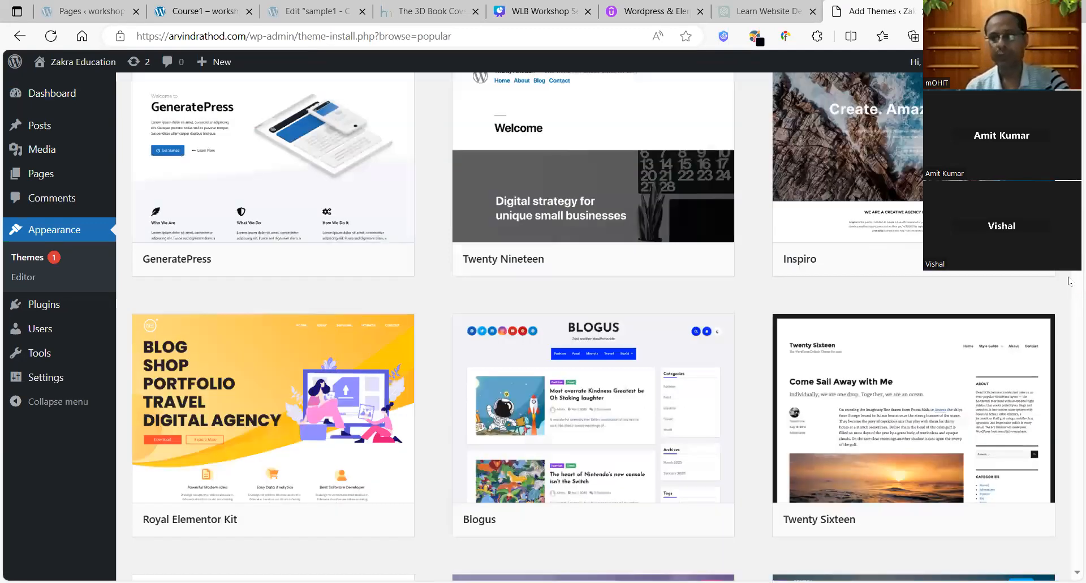
scroll(1069, 340, "up", 4)
scroll(1069, 394, "down", 5)
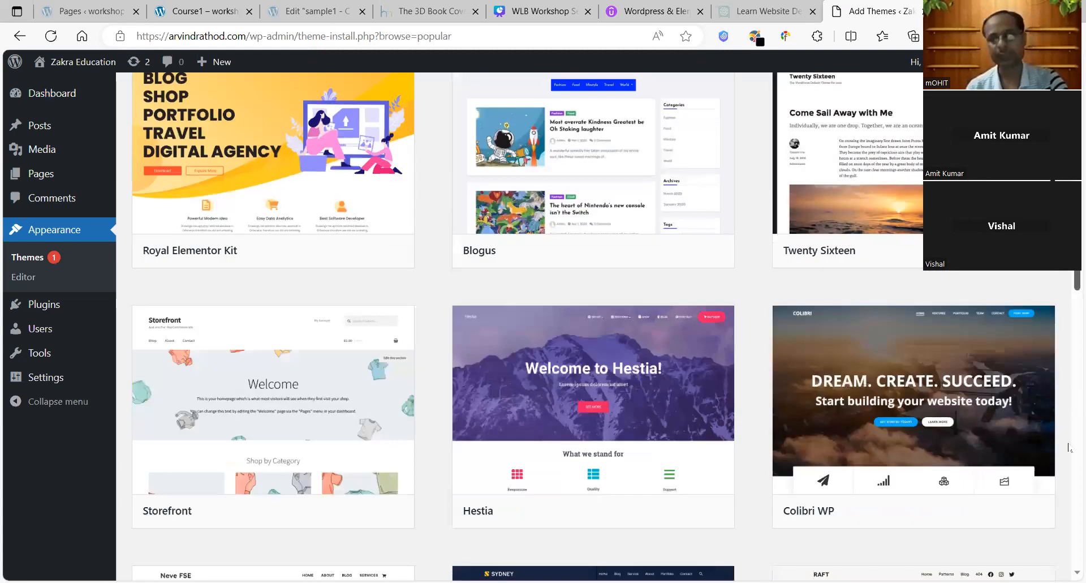
scroll(1069, 447, "down", 5)
scroll(1070, 441, "up", 1)
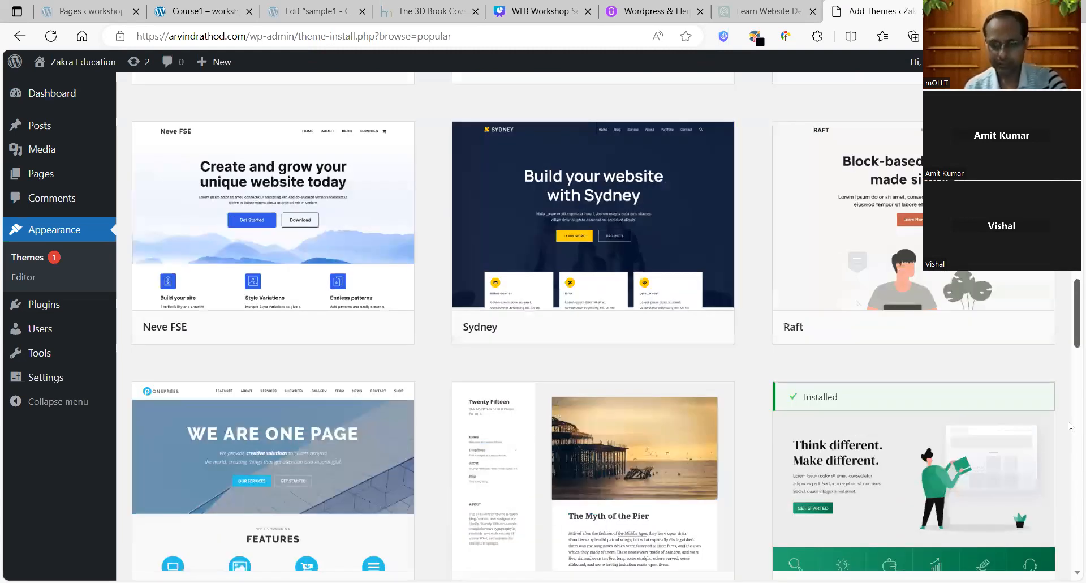
scroll(1068, 421, "up", 4)
scroll(1069, 419, "up", 2)
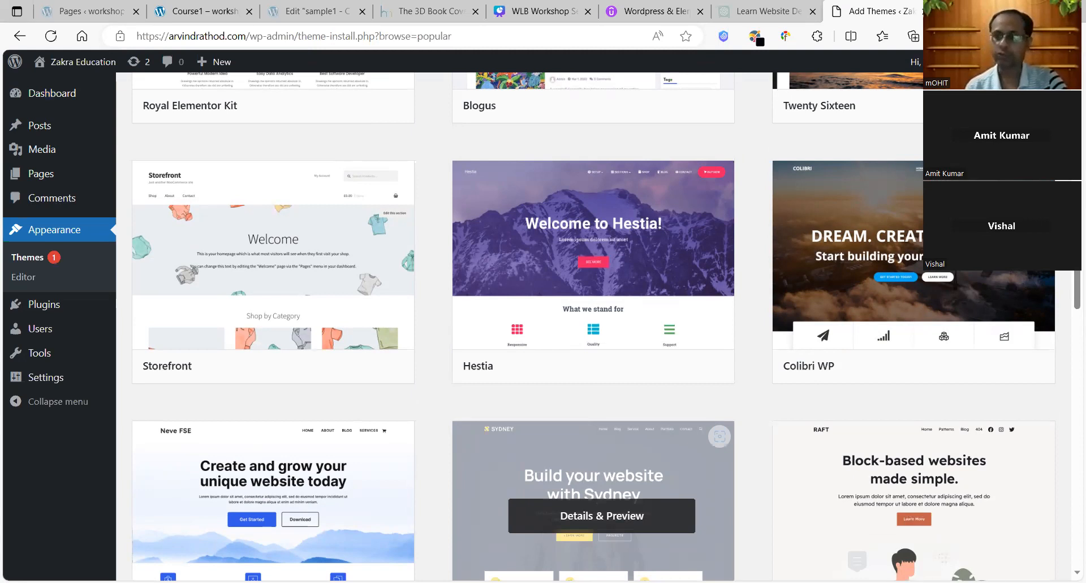
left_click_drag(1076, 272, 1068, 388)
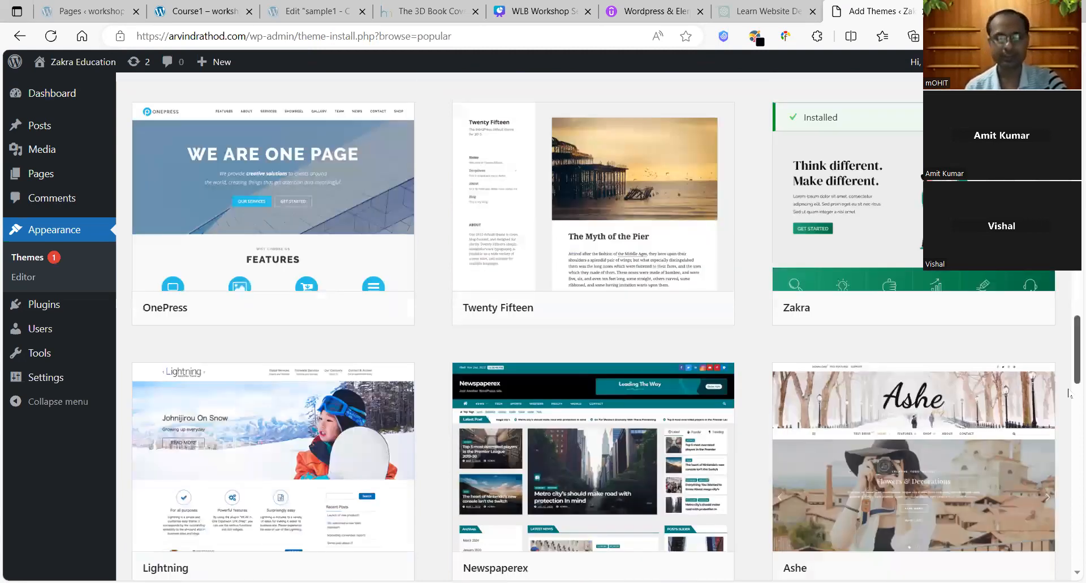
scroll(1068, 393, "down", 5)
scroll(1068, 392, "up", 10)
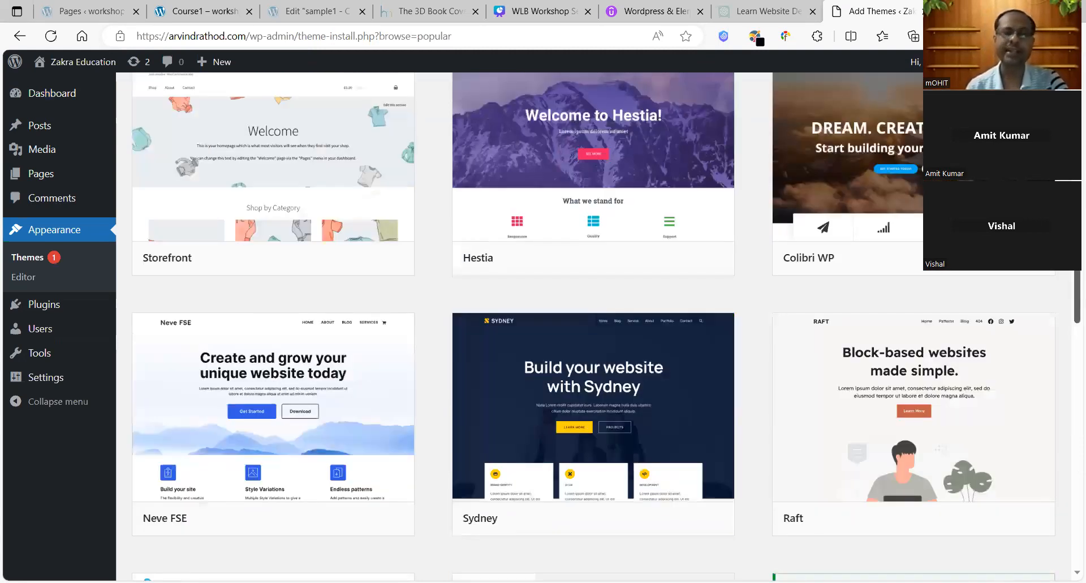
scroll(593, 327, "up", 7)
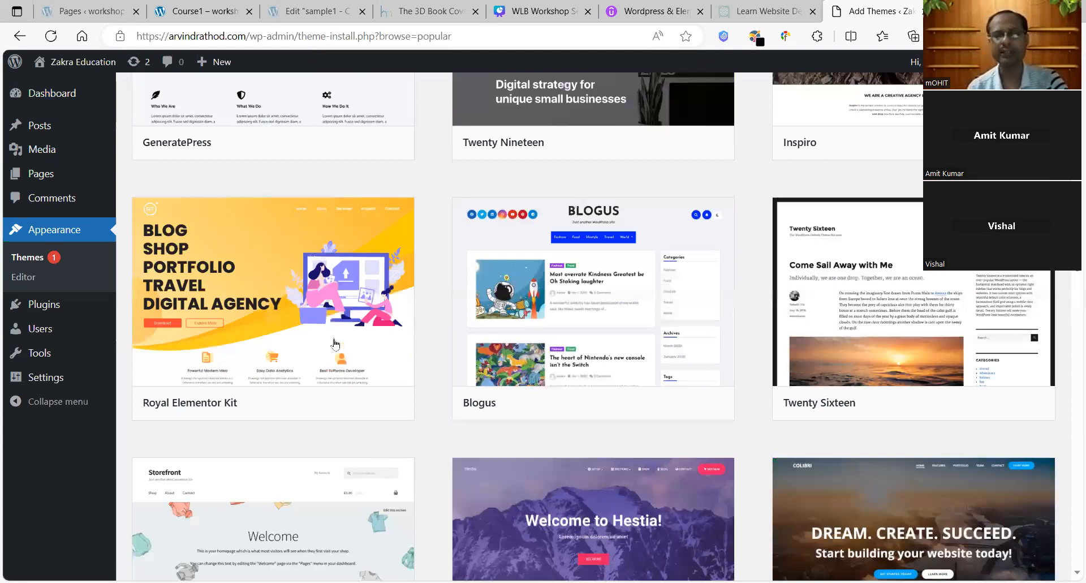
mouse_move(336, 343)
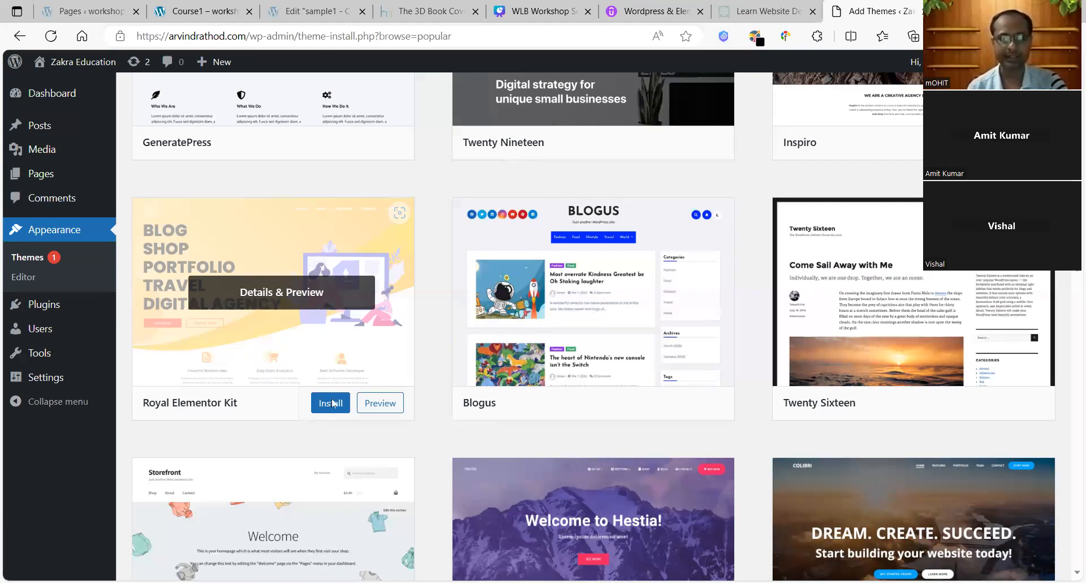
Step: Open Royal Elementor Kit's details and preview, then install the theme
left_click(233, 276)
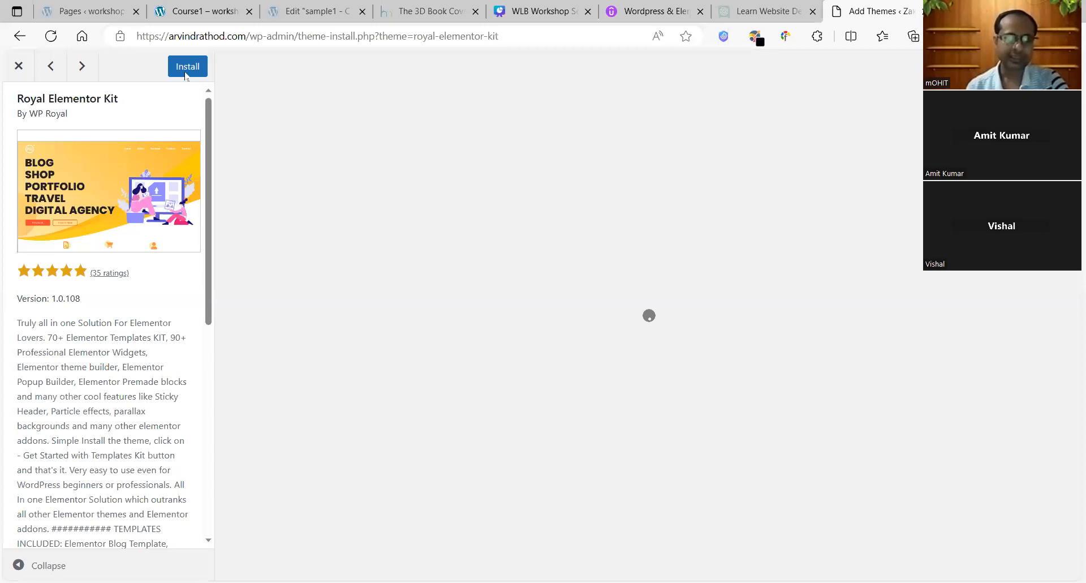
left_click(188, 66)
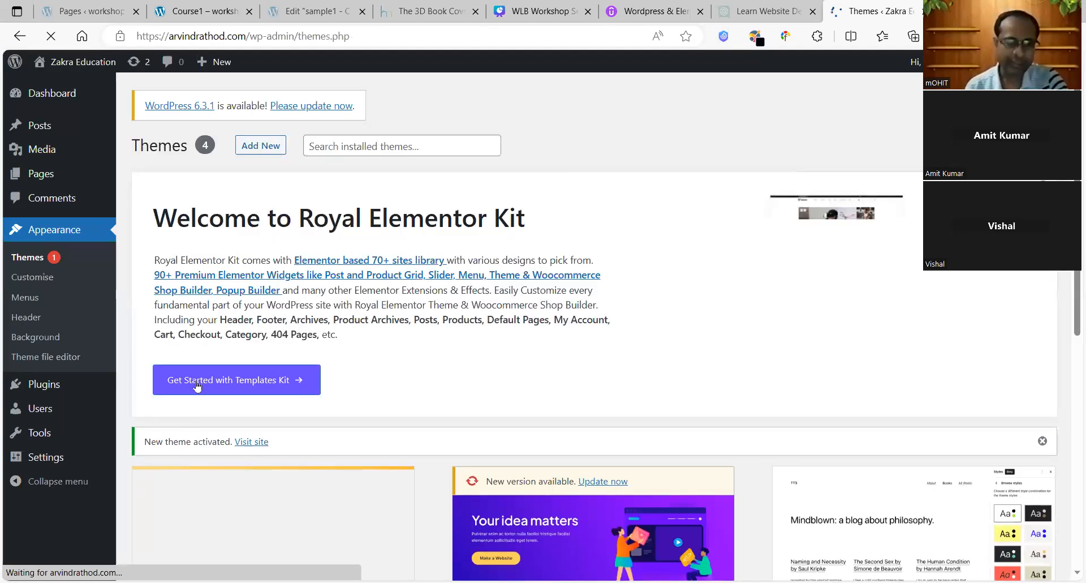
Step: Start the Templates Kit setup and accept Royal Addons update notifications with Allow & Continue
left_click(265, 376)
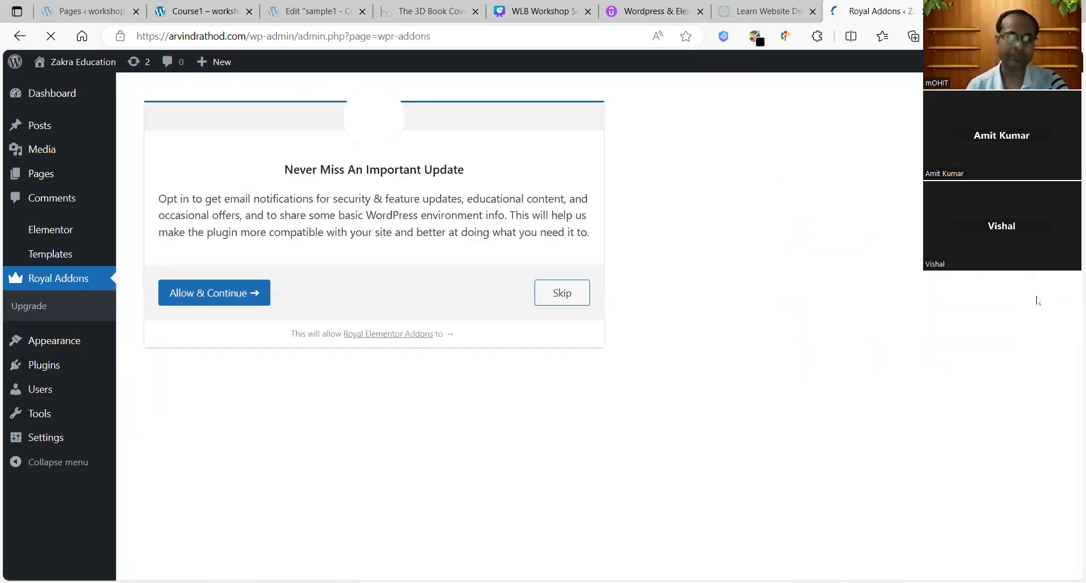
left_click(221, 298)
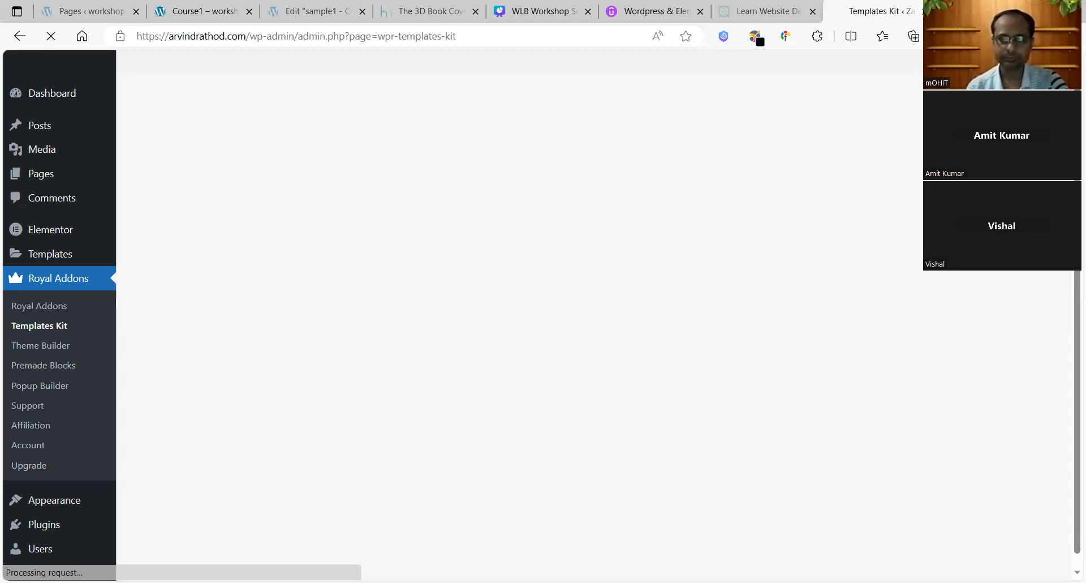
Step: Look through the Templates Kit grid and open the Digital Agency V3 kit card
scroll(593, 350, "down", 4)
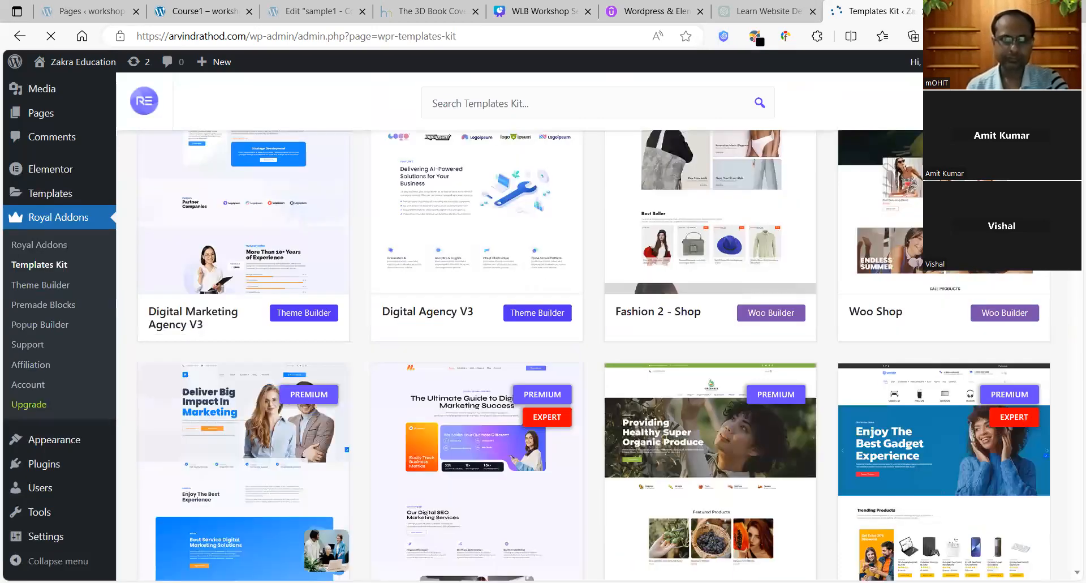
scroll(594, 350, "down", 4)
scroll(594, 351, "up", 2)
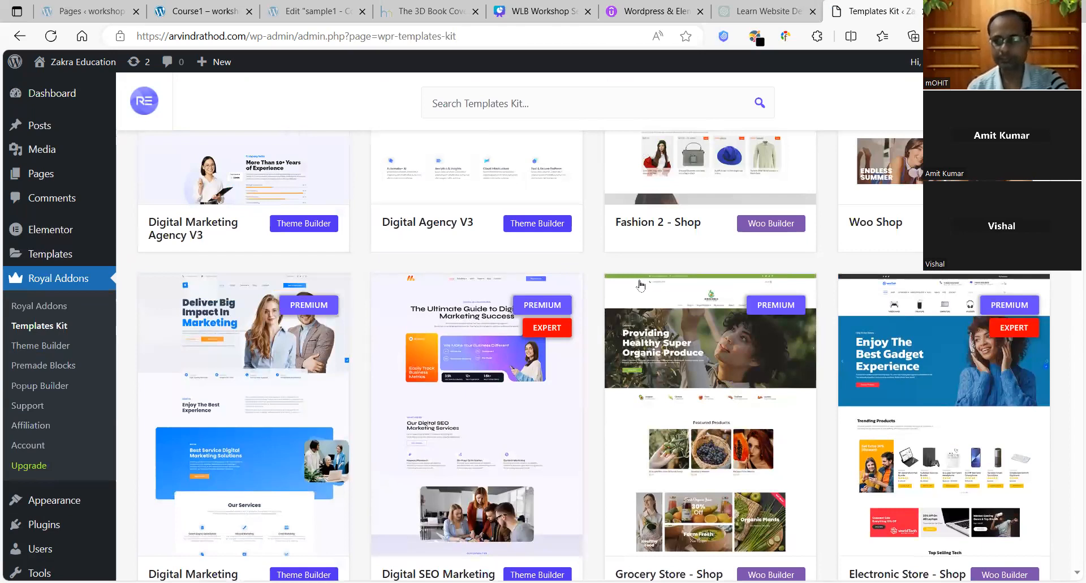
scroll(594, 351, "up", 4)
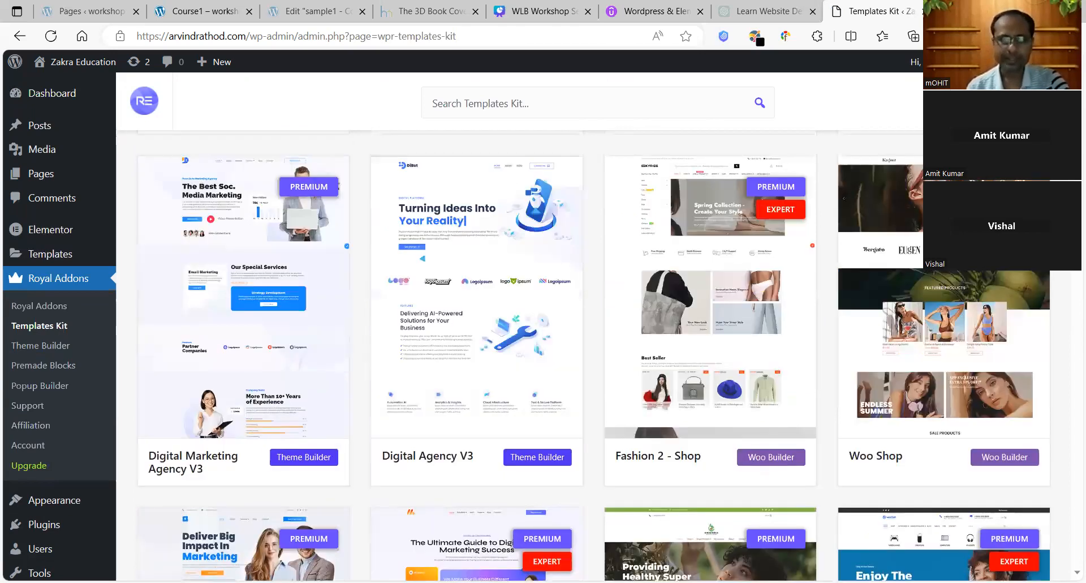
scroll(594, 351, "up", 1)
scroll(59, 317, "down", 1)
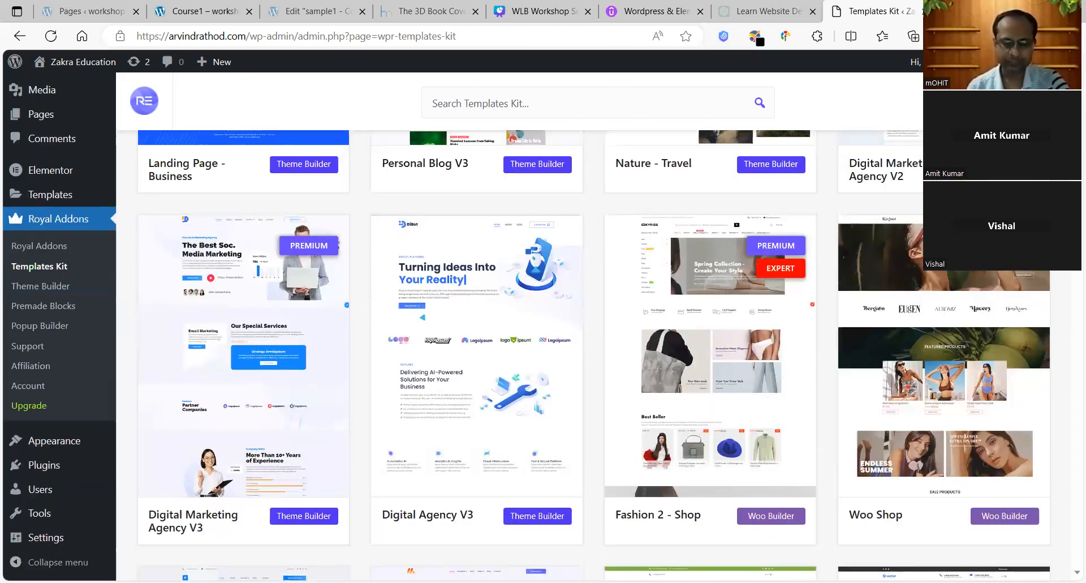
scroll(594, 351, "down", 2)
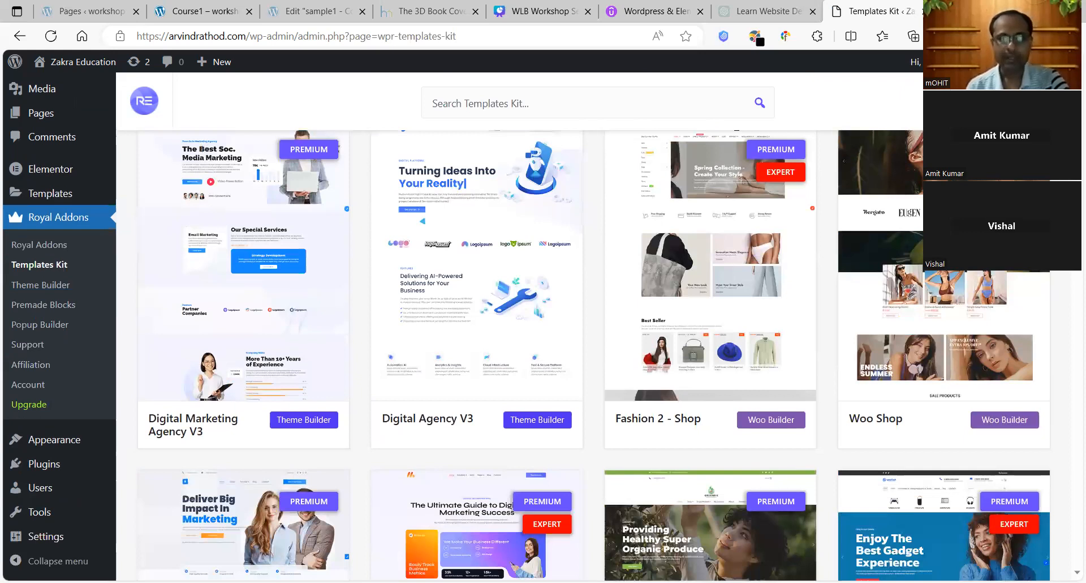
left_click(511, 224)
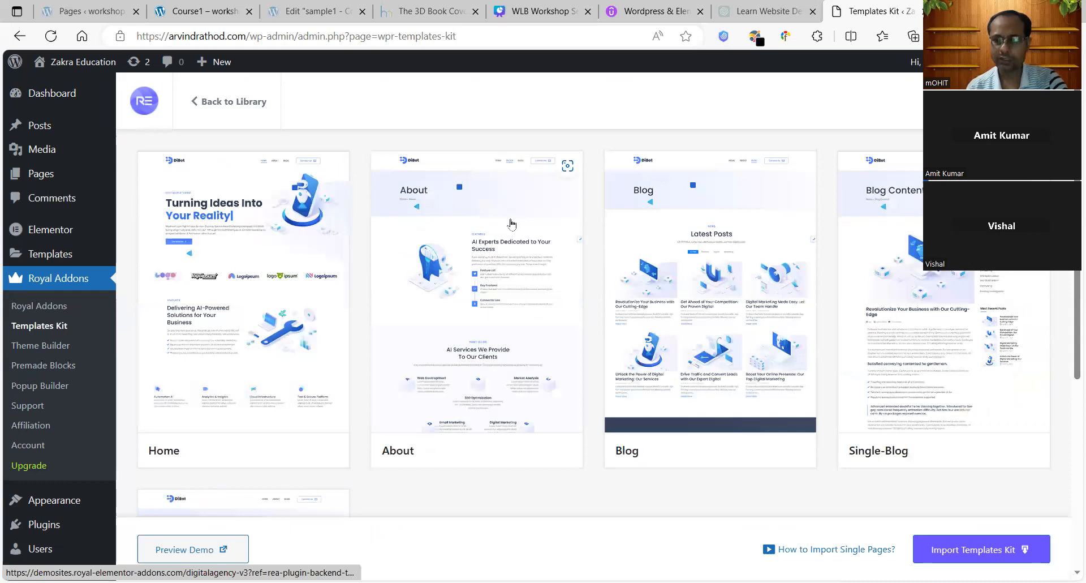
Step: Import the full Digital Agency V3 kit, accept the warning, and visit the new site
left_click(973, 544)
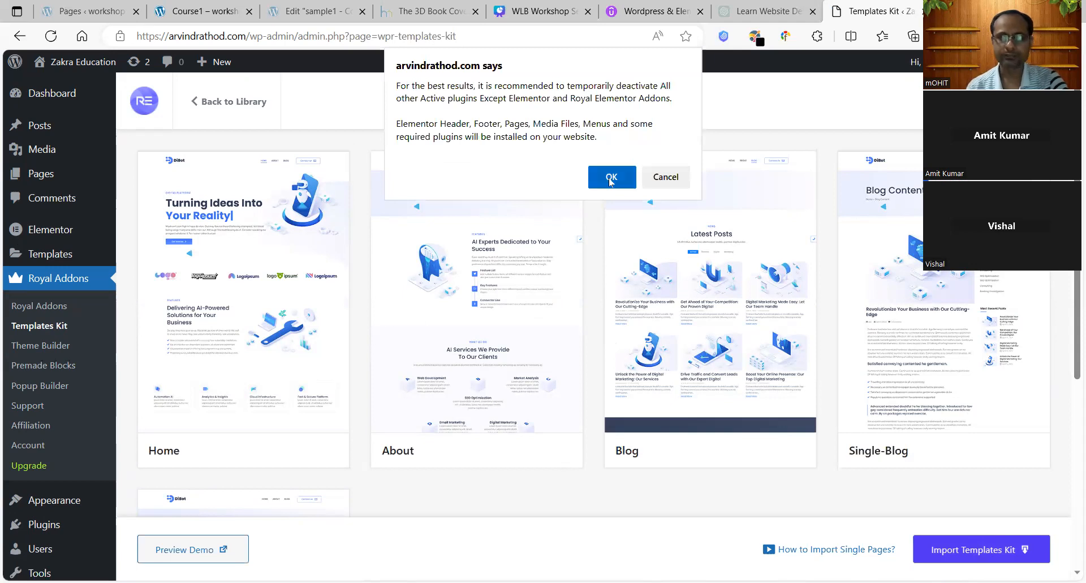
key("Return")
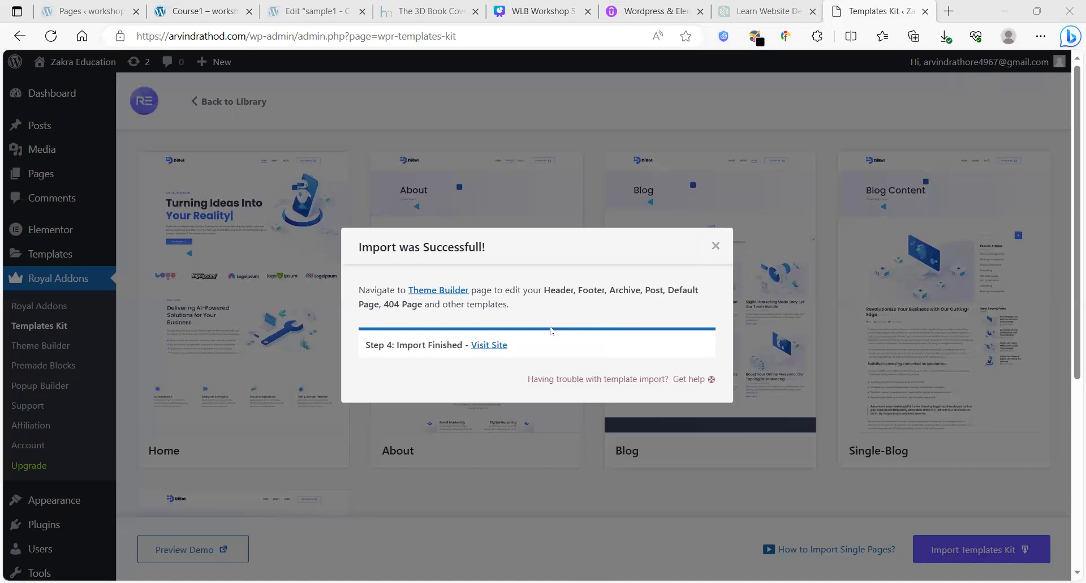
left_click(497, 346)
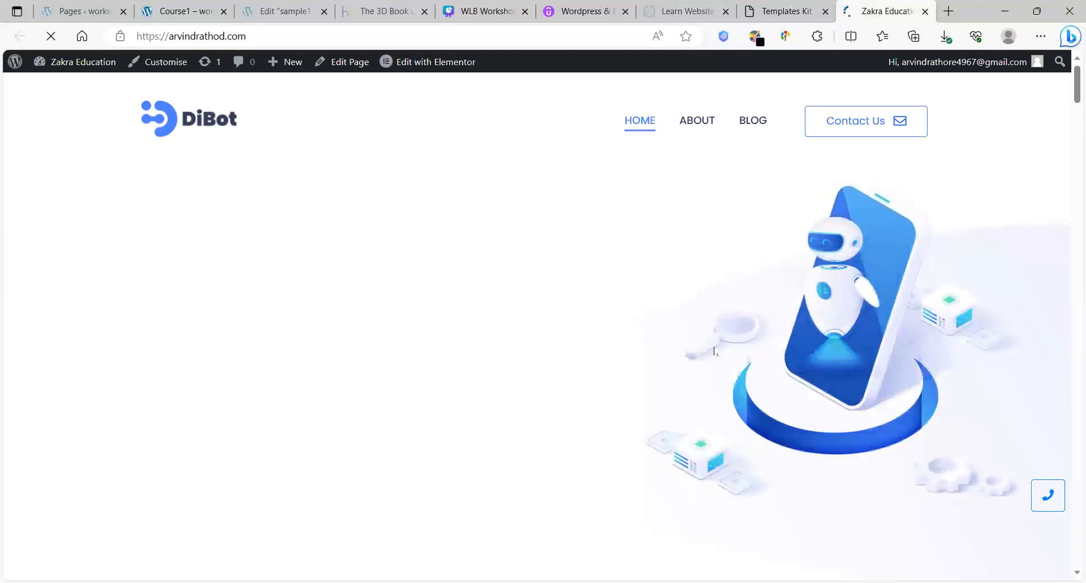
Step: Scroll through the DiBot home page and back to the top, then reveal the Edit with Elementor list
scroll(1068, 121, "down", 10)
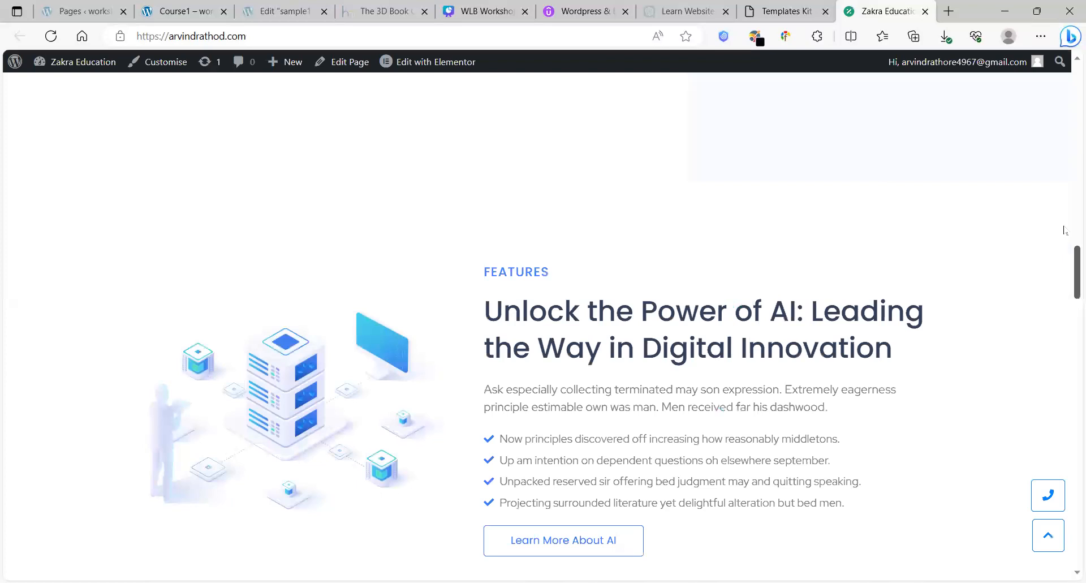
scroll(1063, 230, "down", 6)
scroll(1068, 373, "down", 5)
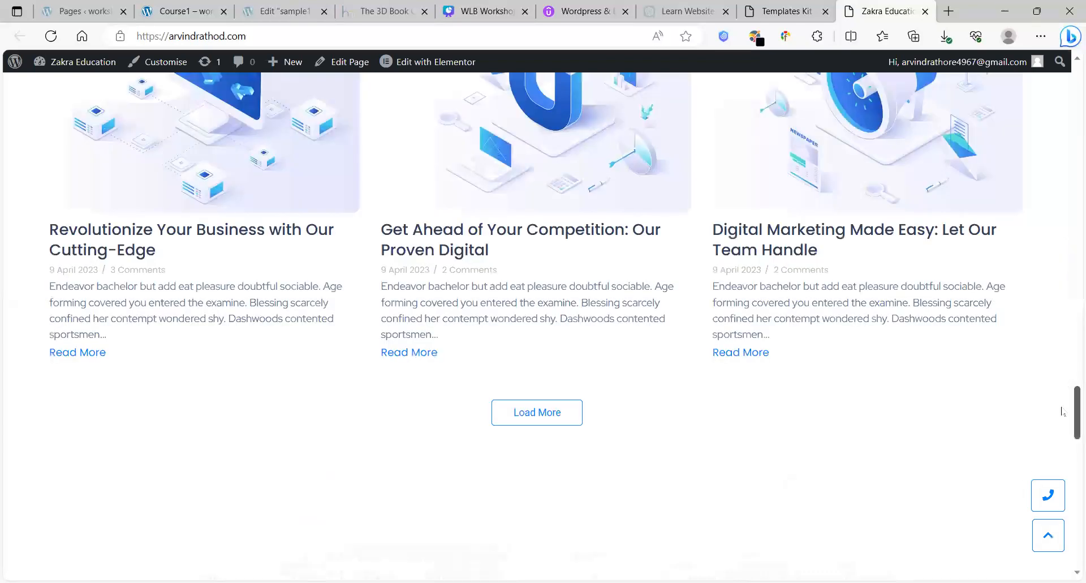
left_click_drag(1062, 408, 1068, 195)
scroll(914, 308, "down", 15)
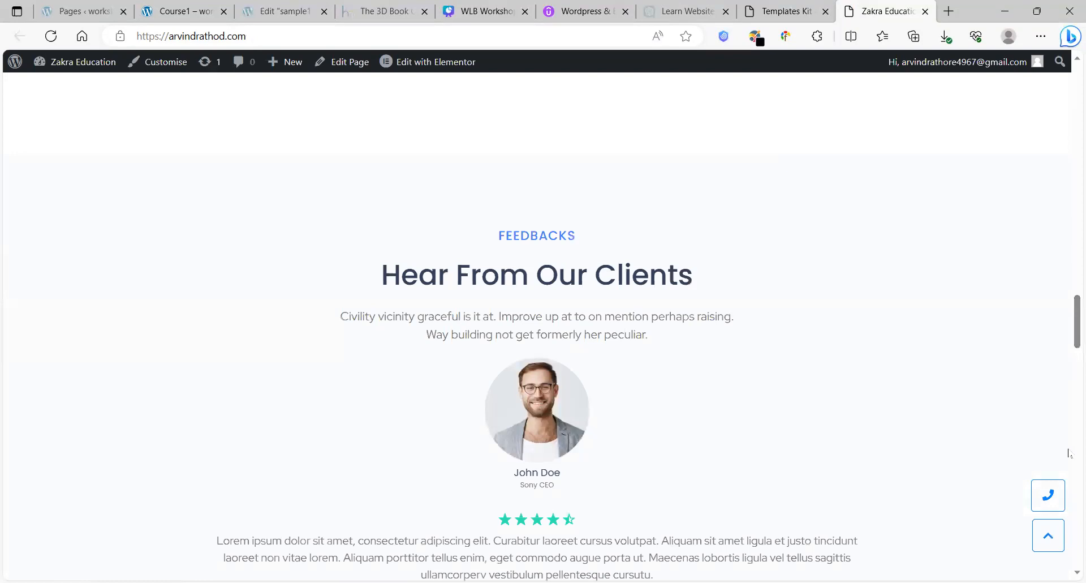
scroll(1068, 481, "down", 15)
left_click_drag(1068, 500, 1069, 79)
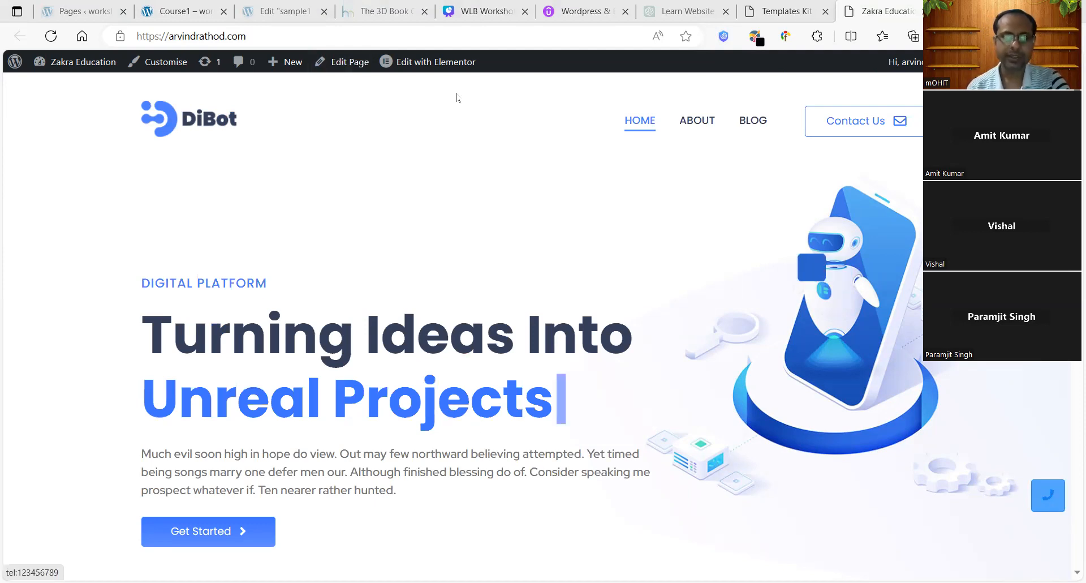
mouse_move(427, 69)
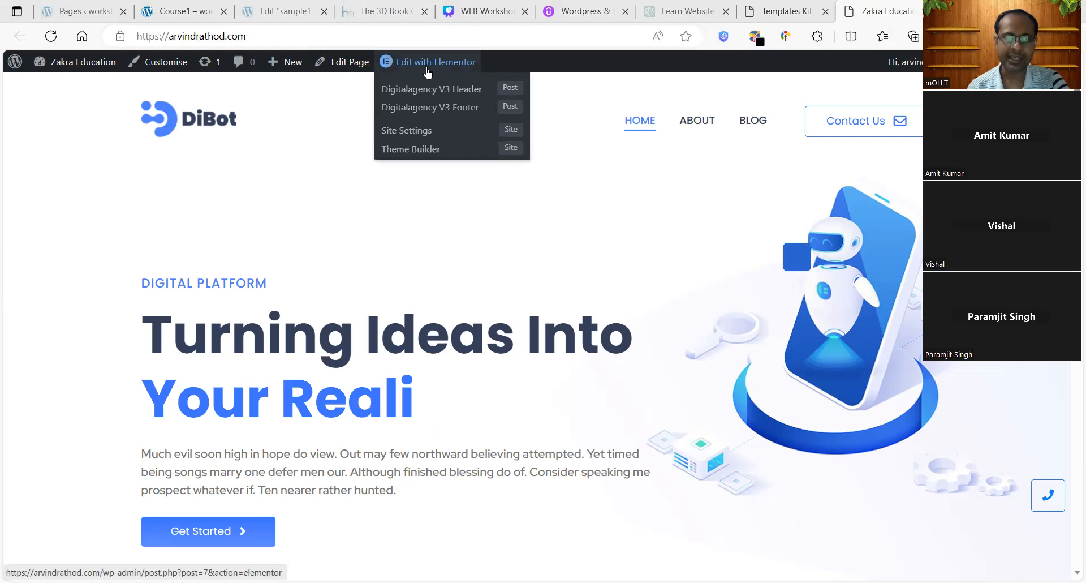
Step: Edit the Digitalagency V3 Footer template and dismiss the AI image and containers announcements
left_click(437, 112)
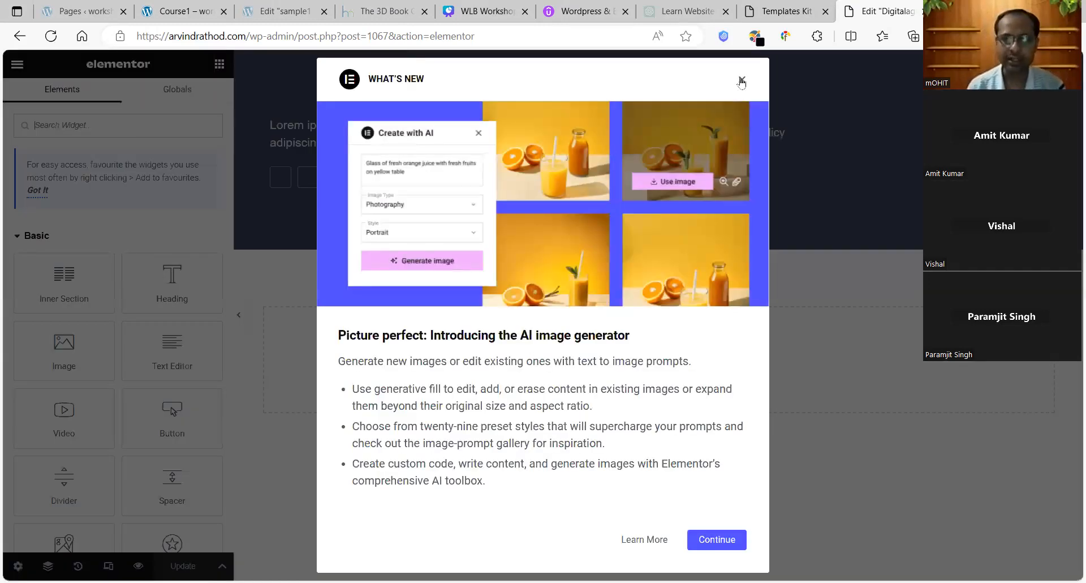
left_click(742, 80)
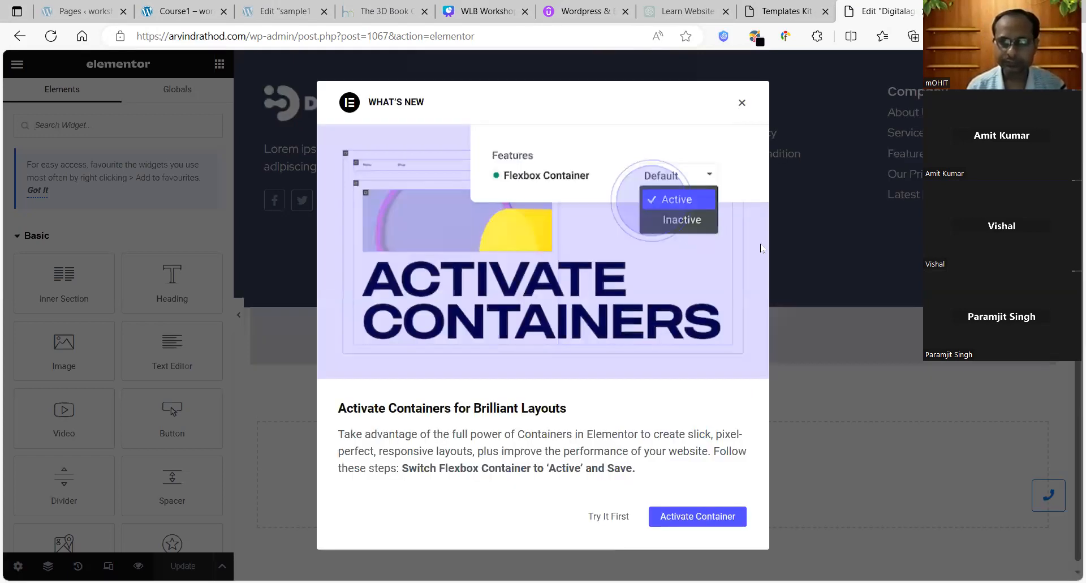
left_click(851, 314)
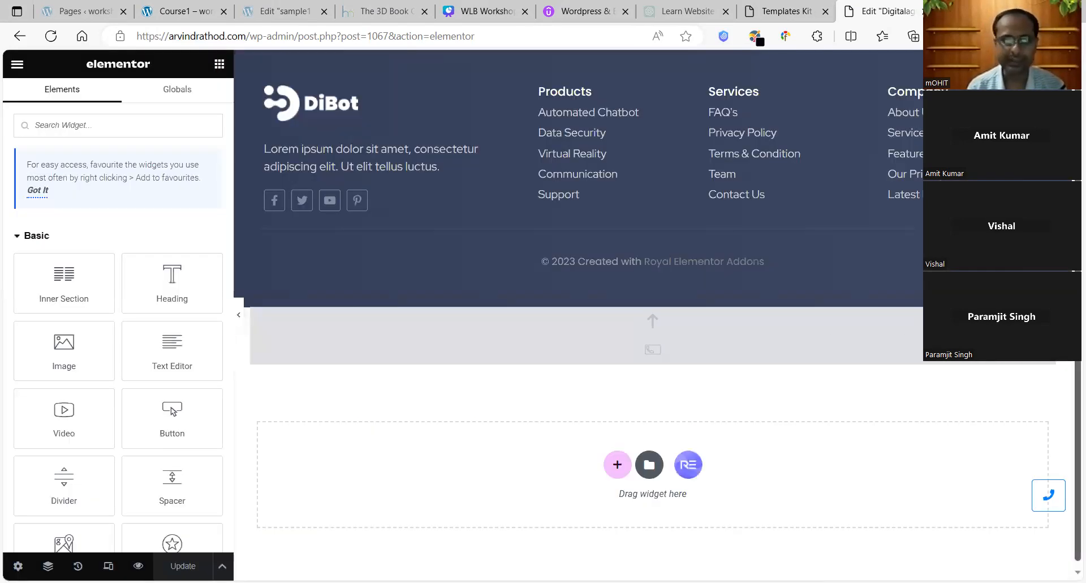
Step: Enter the new phone number in the floating phone-call button and update the footer
left_click(1054, 498)
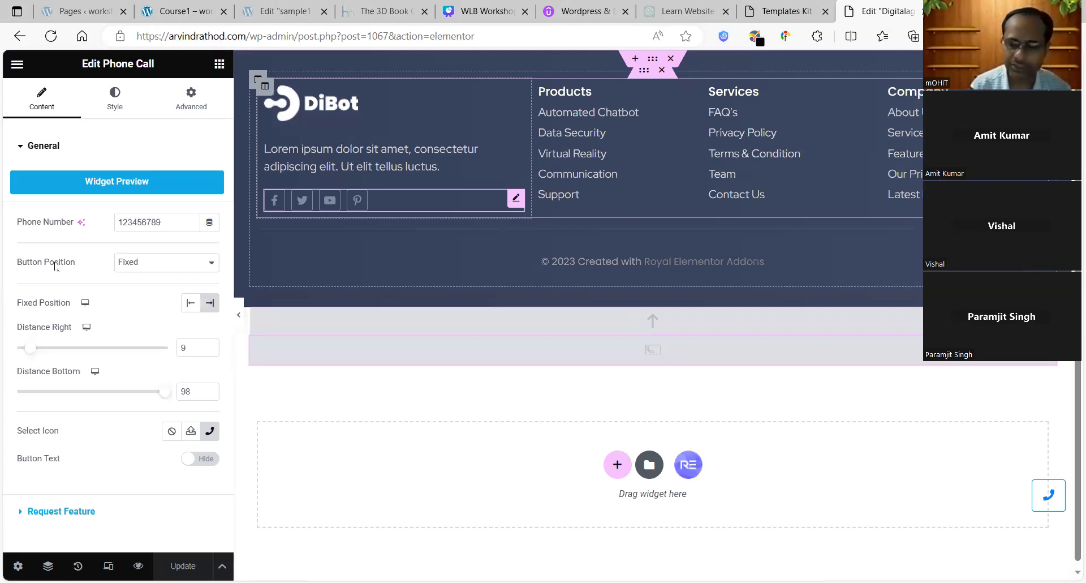
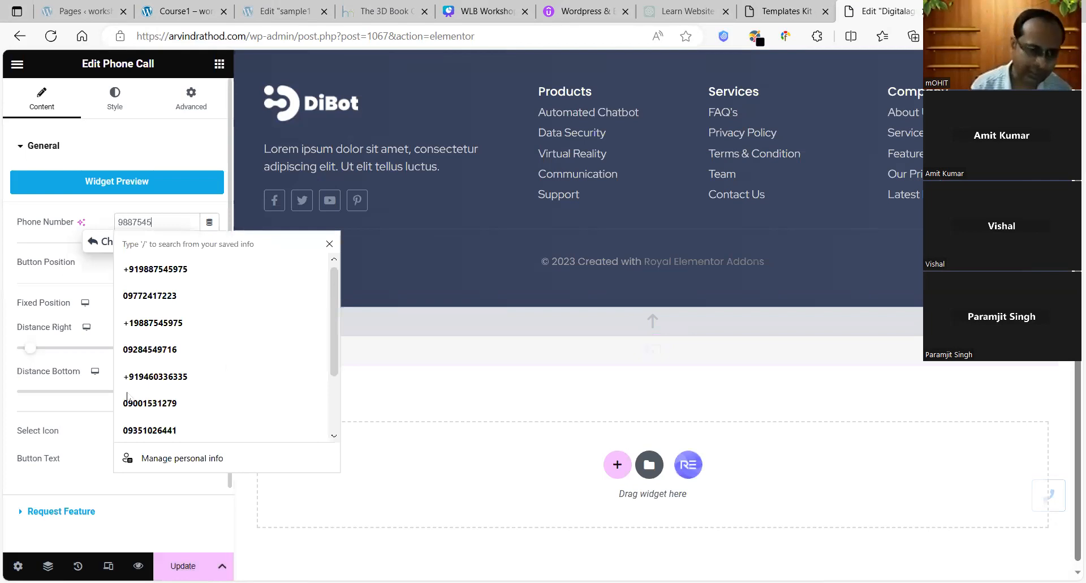
left_click(183, 566)
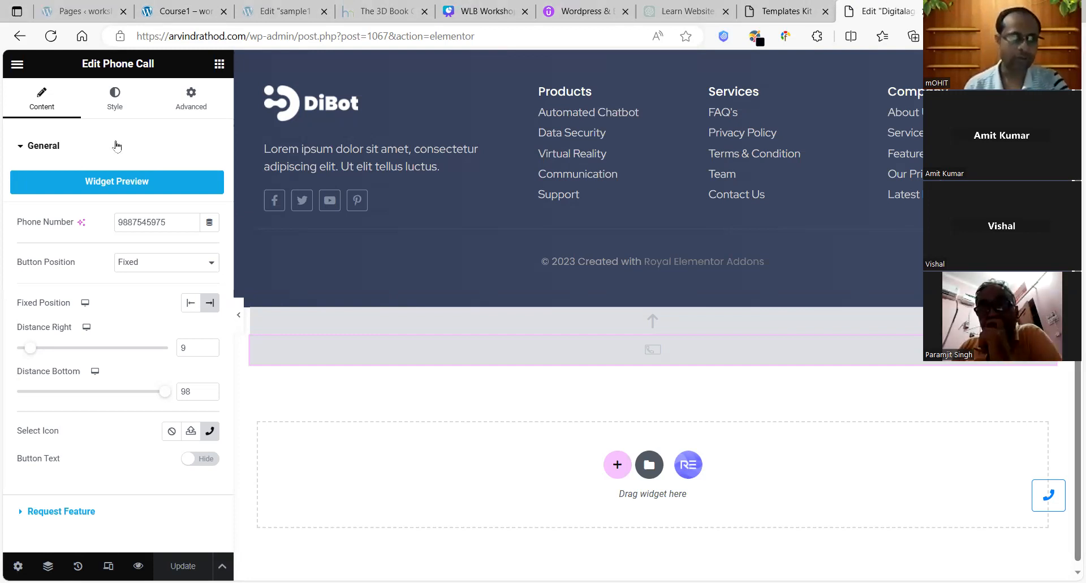
left_click(15, 66)
Step: Close the Import was Successful dialog and view the site's Pages list
key("ctrl+shift+Tab")
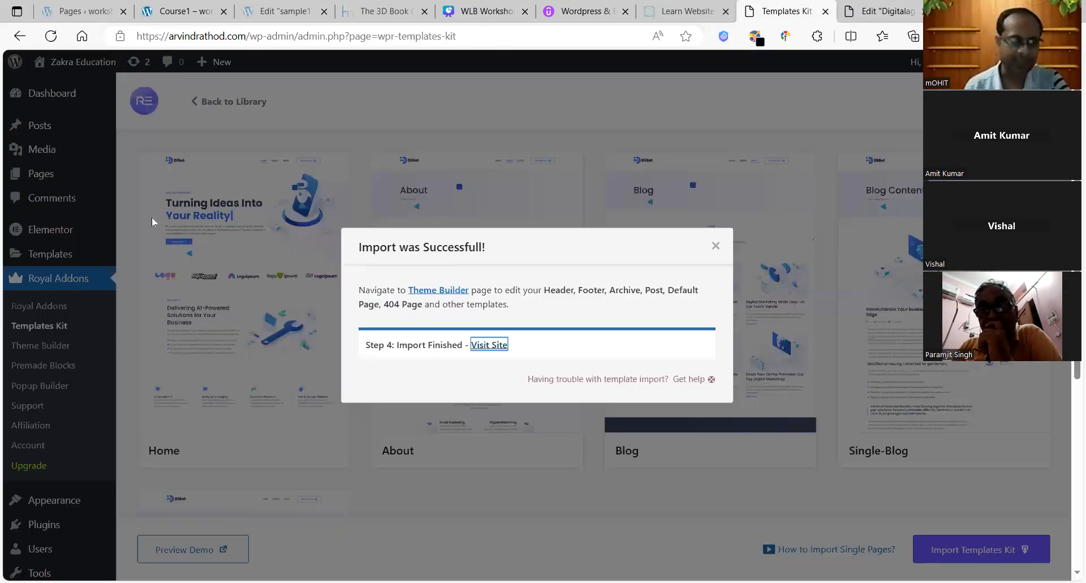
left_click(717, 247)
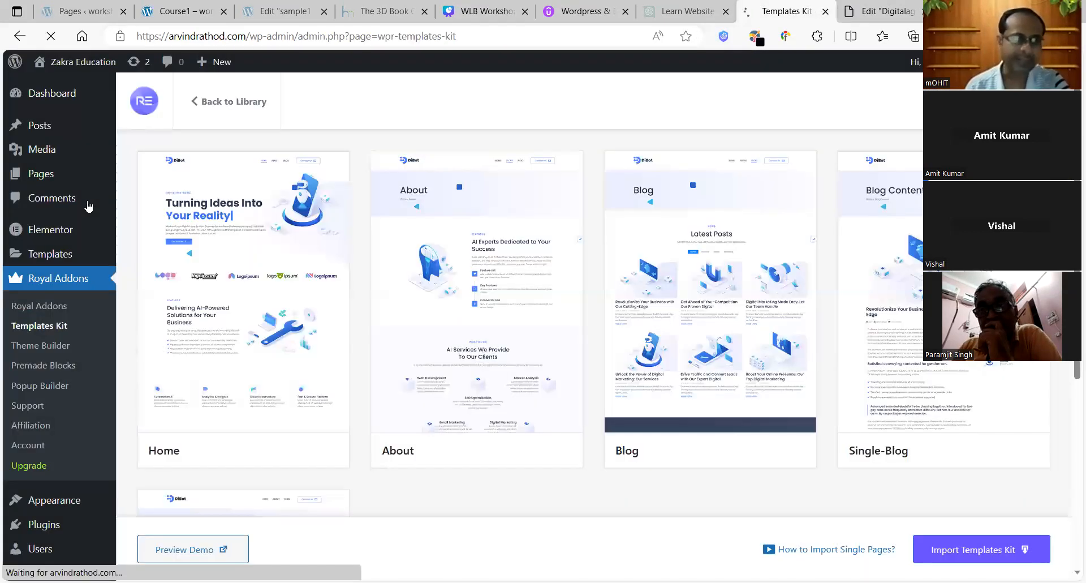
left_click(41, 178)
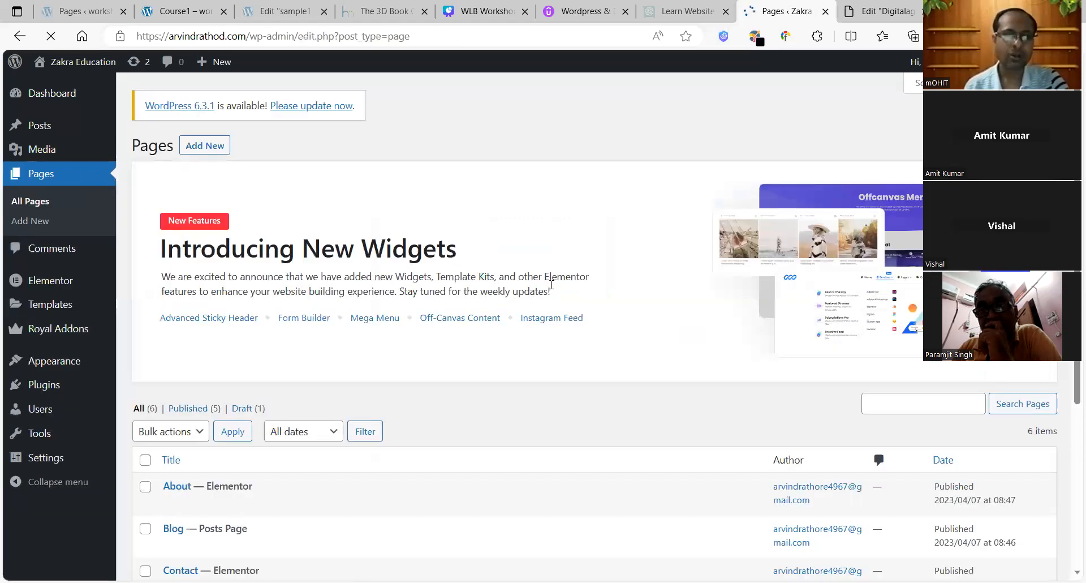
scroll(1069, 382, "down", 5)
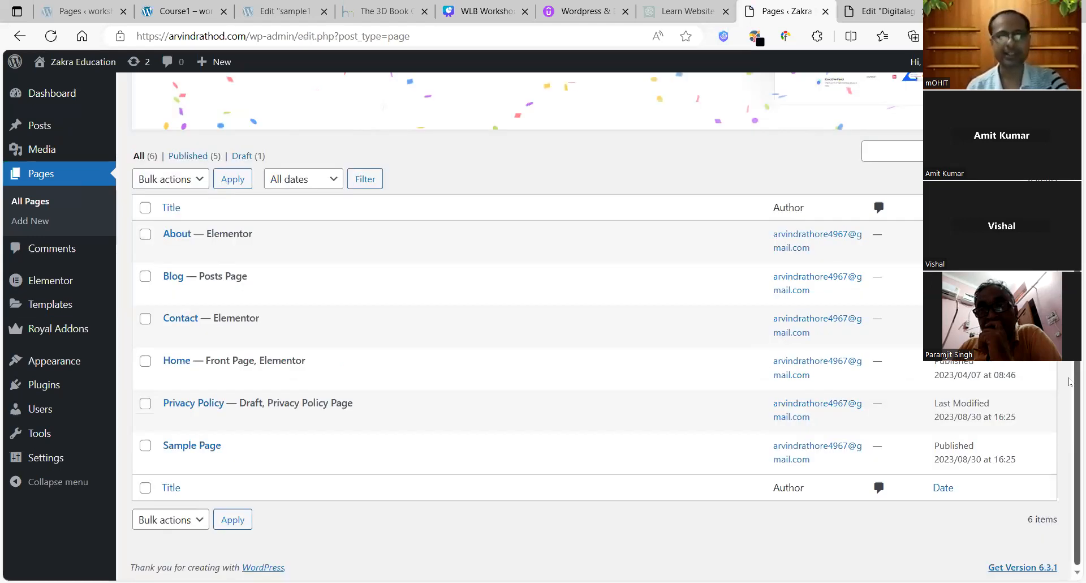
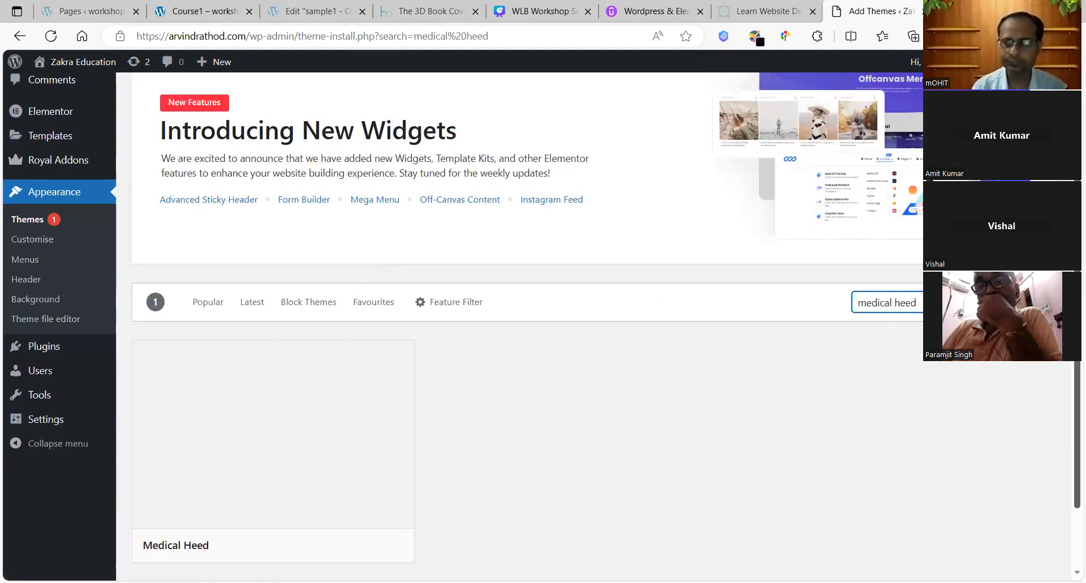
Step: Install the Medical Heed theme, retrying twice after the cURL download failure
scroll(543, 317, "down", 1)
scroll(288, 324, "down", 1)
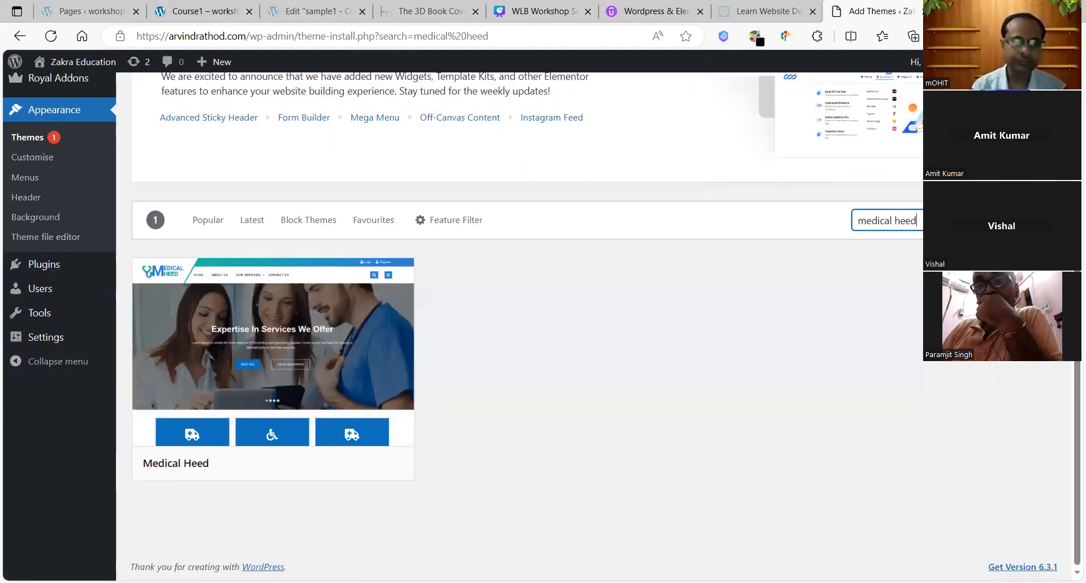
mouse_move(288, 324)
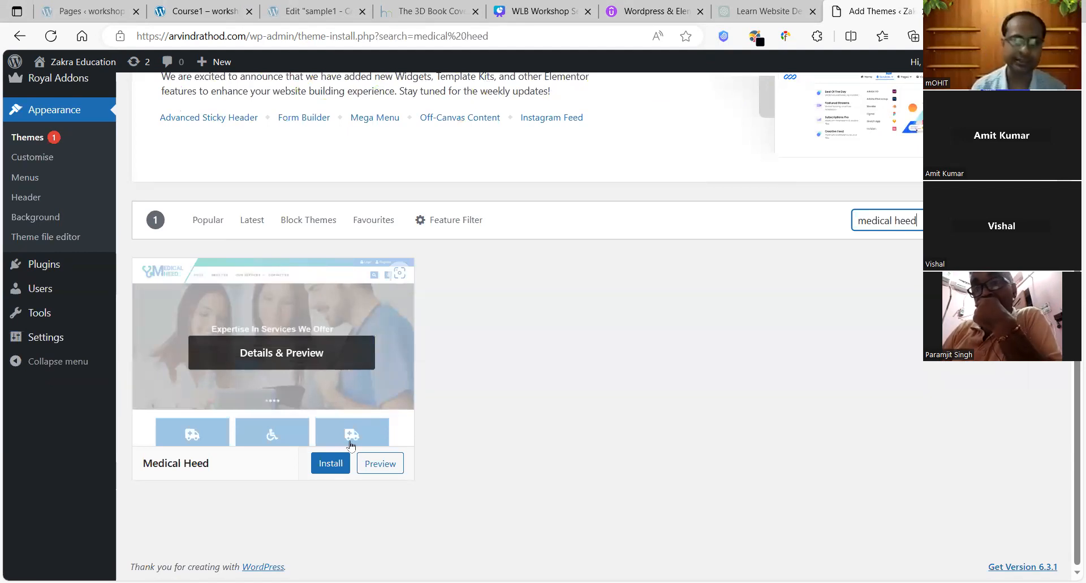
left_click(333, 465)
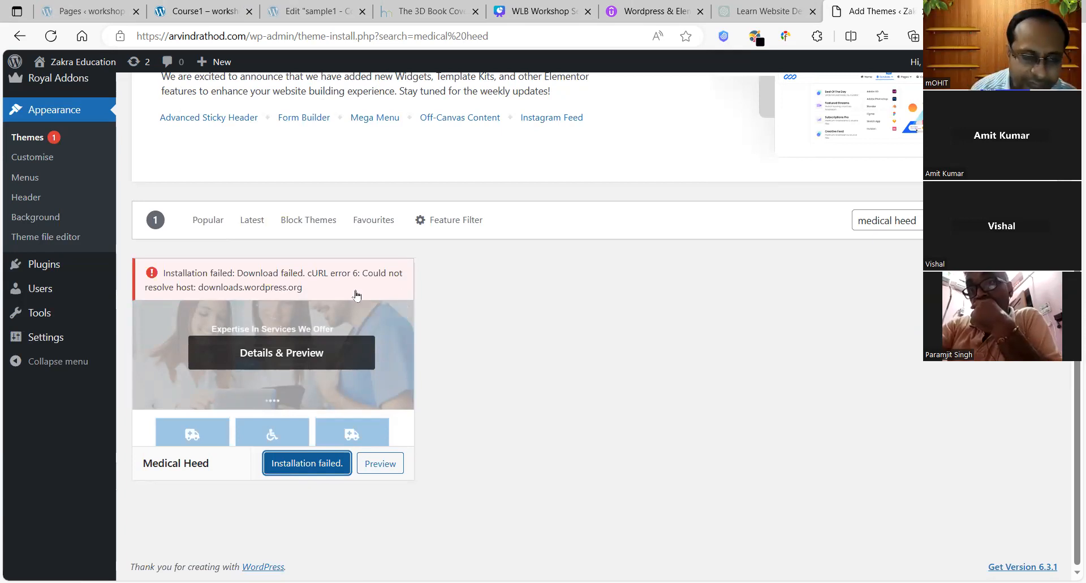
left_click(301, 467)
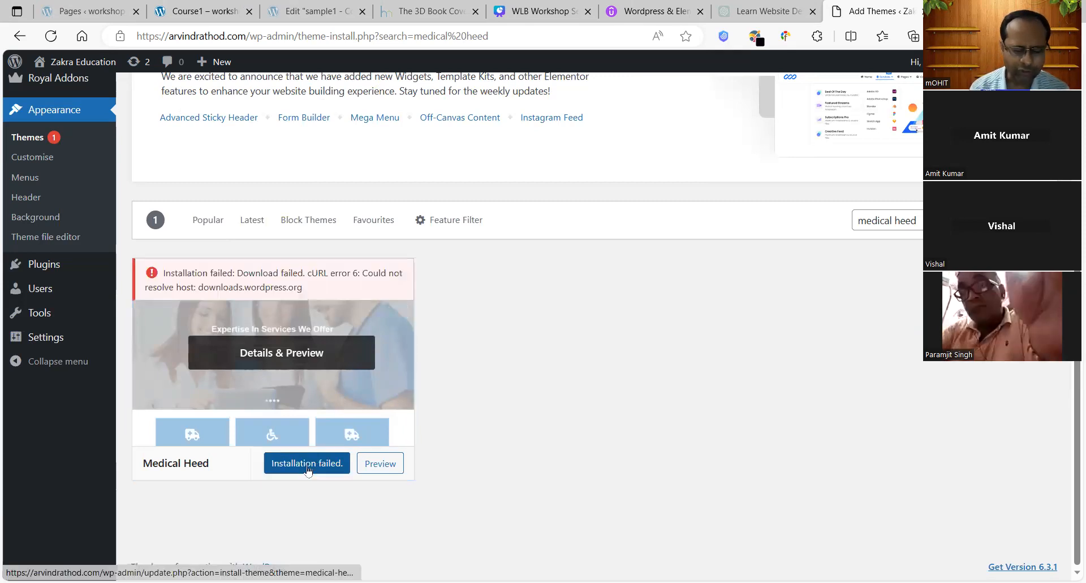
left_click(308, 468)
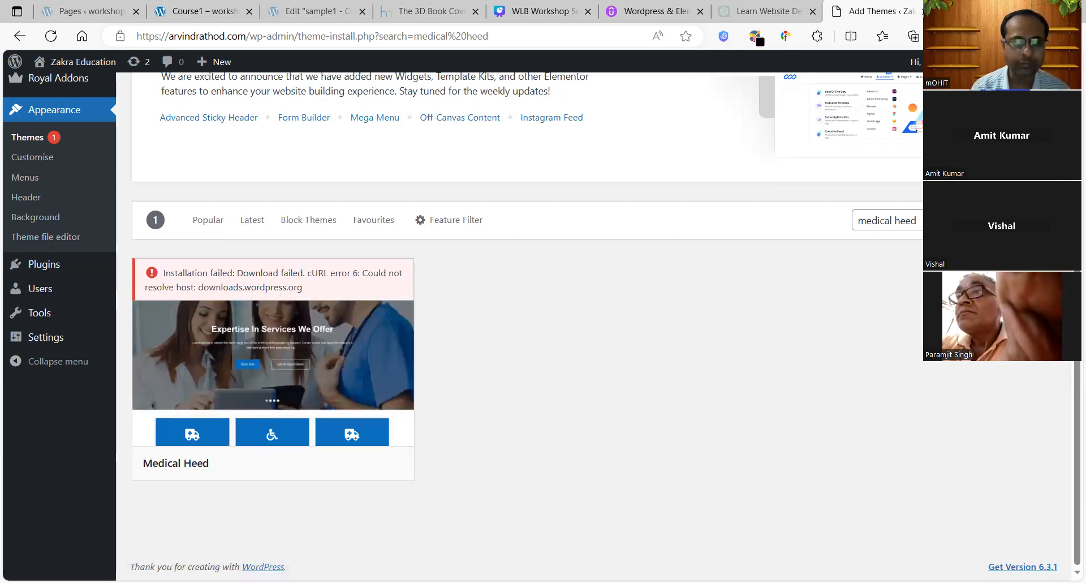
Step: Go to the Installed Plugins list
scroll(543, 339, "up", 3)
scroll(543, 339, "down", 1)
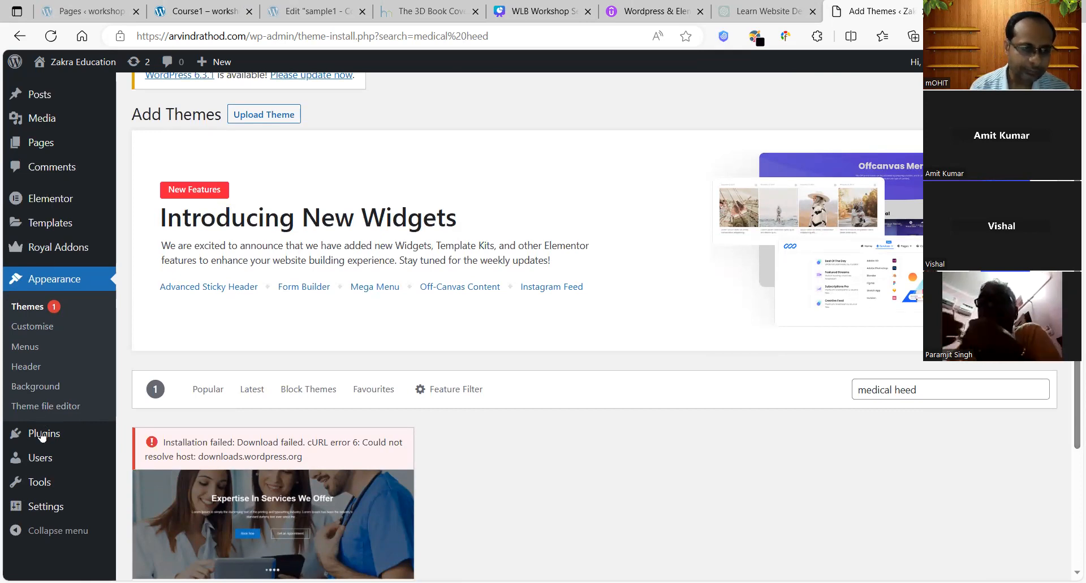
mouse_move(43, 436)
left_click(165, 437)
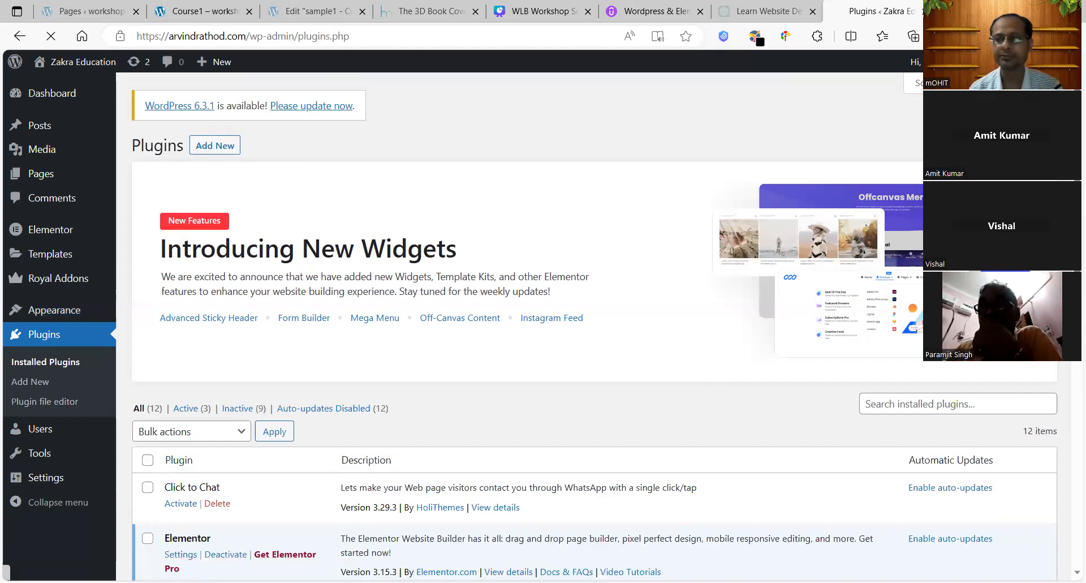
Step: Scroll the installed plugins and open the WP Reset tools page
scroll(594, 339, "down", 3)
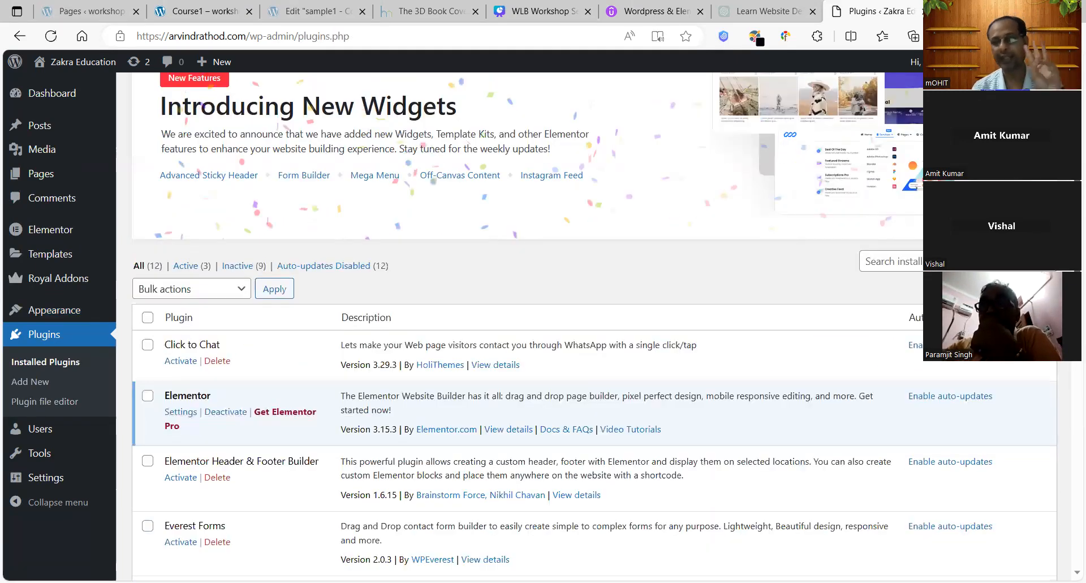
scroll(594, 340, "down", 1)
scroll(594, 340, "down", 1)
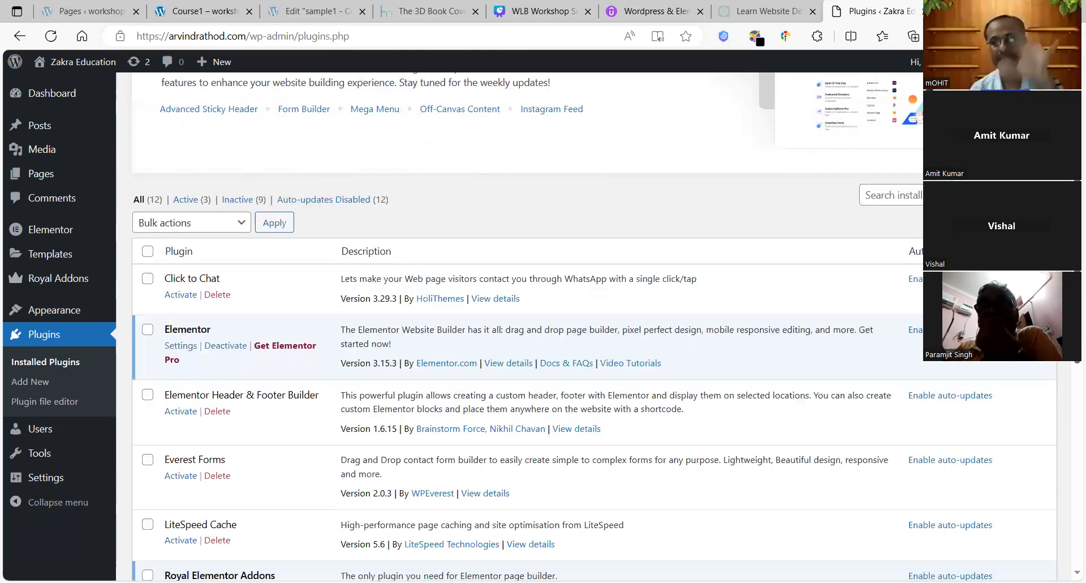
scroll(594, 340, "down", 1)
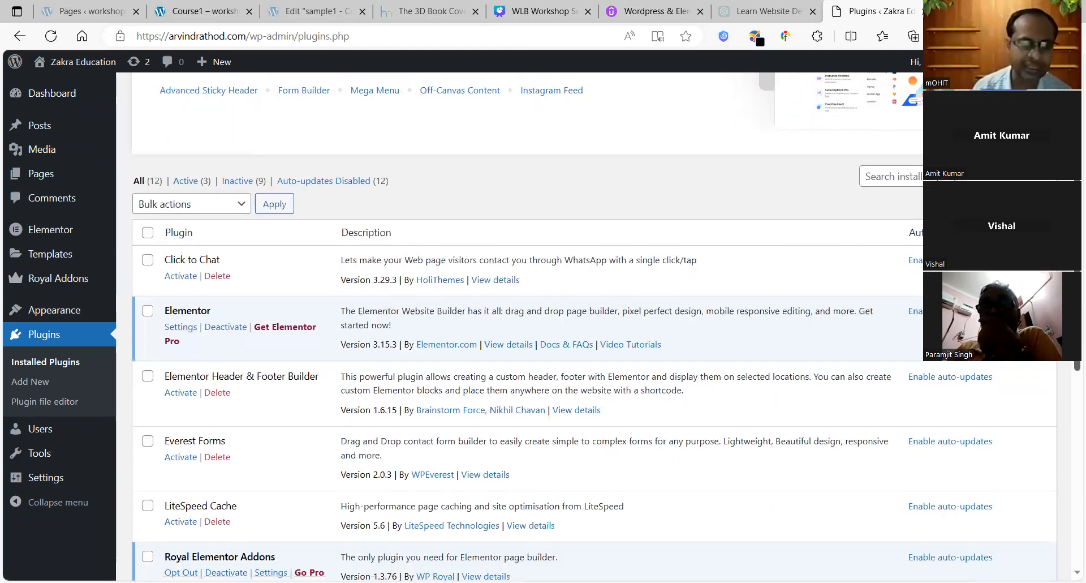
scroll(1070, 421, "down", 5)
scroll(1071, 475, "down", 3)
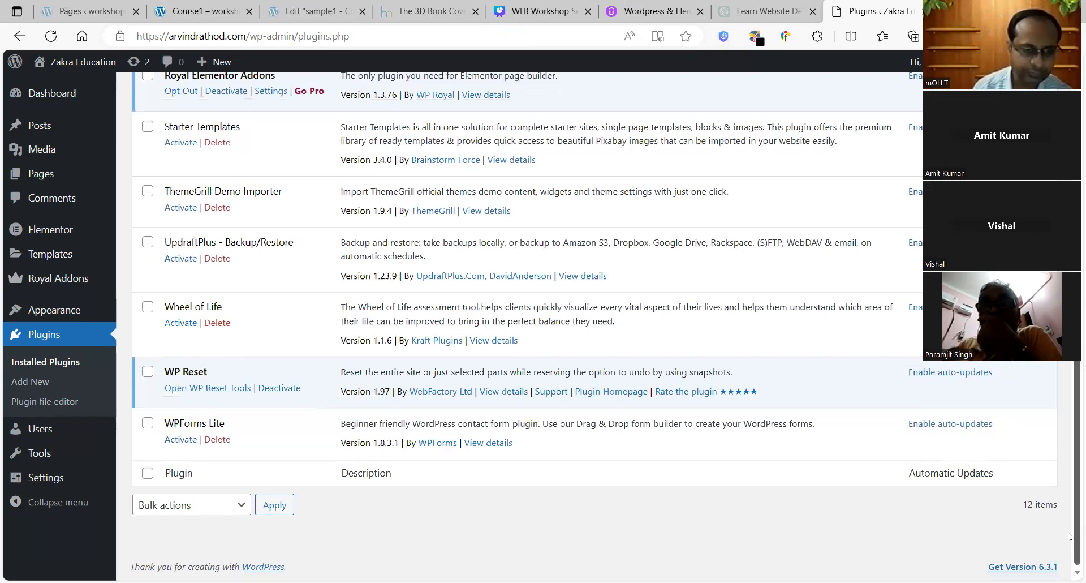
left_click(196, 389)
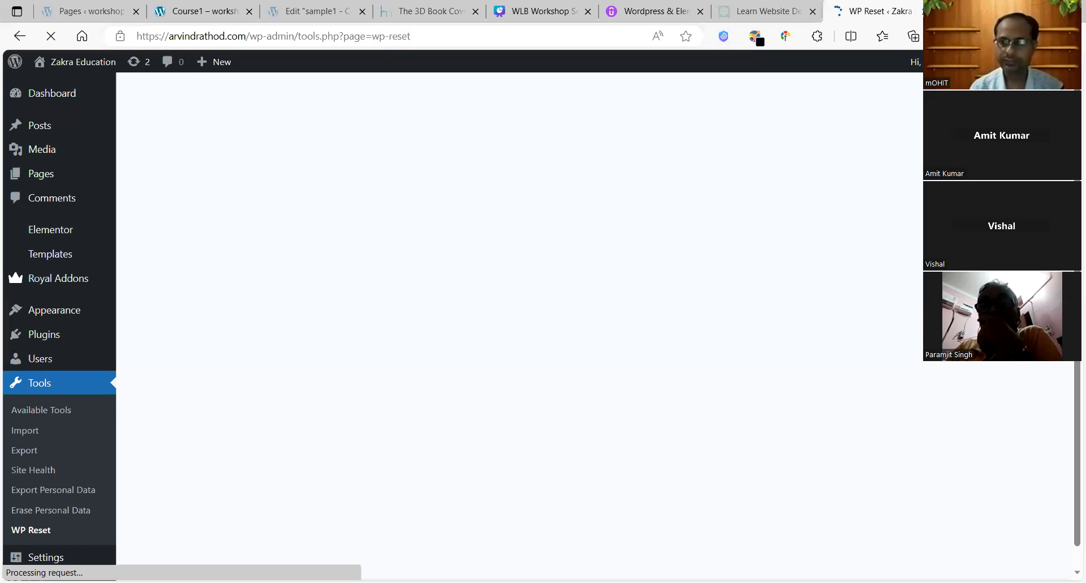
Step: Reset the site to defaults, confirming with the word 'reset'
scroll(1043, 447, "down", 10)
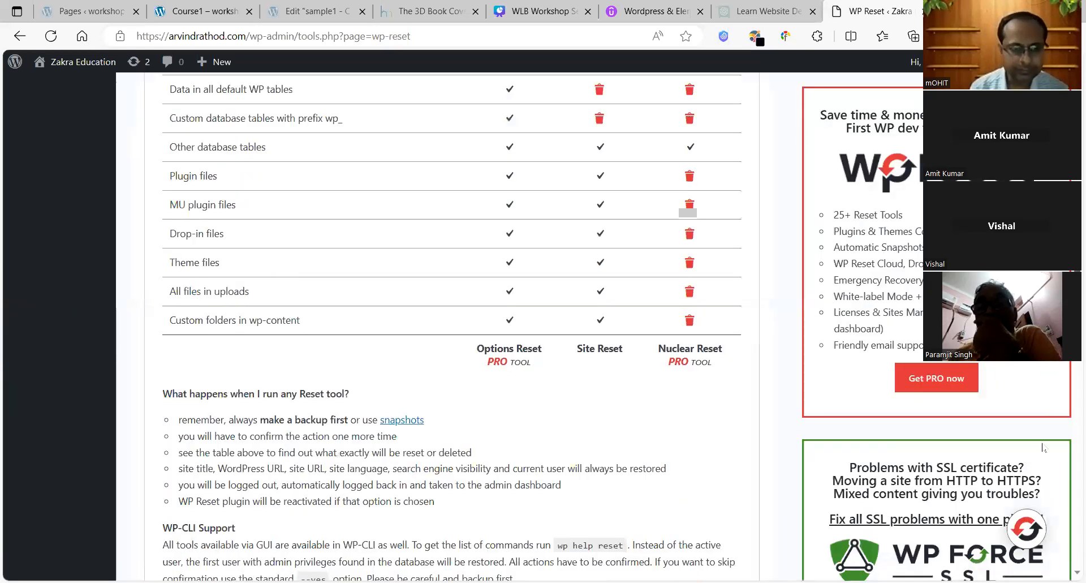
scroll(1042, 447, "down", 10)
scroll(1028, 496, "down", 3)
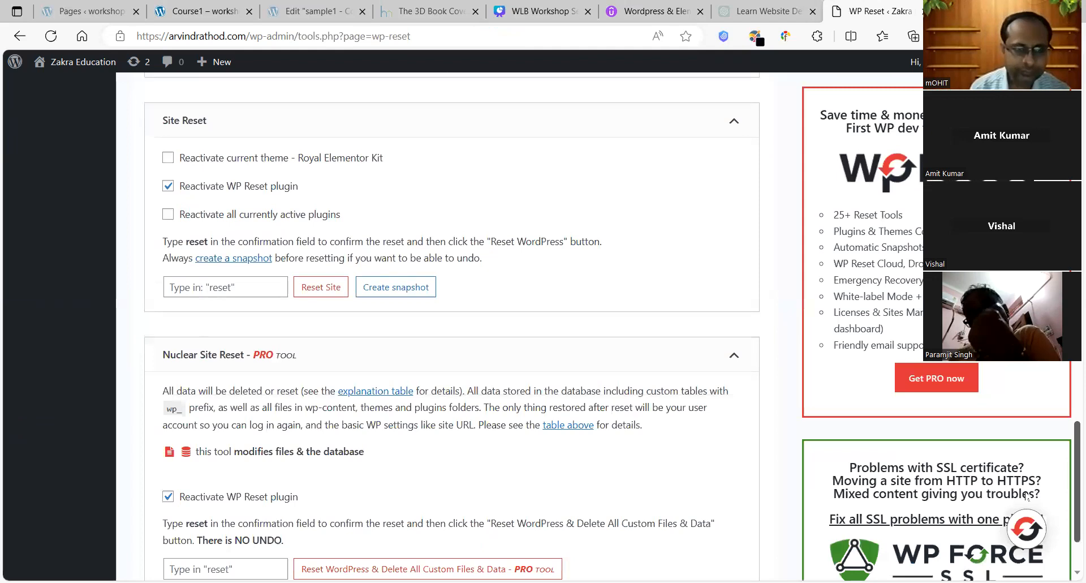
left_click(231, 289)
type("reset")
left_click(309, 286)
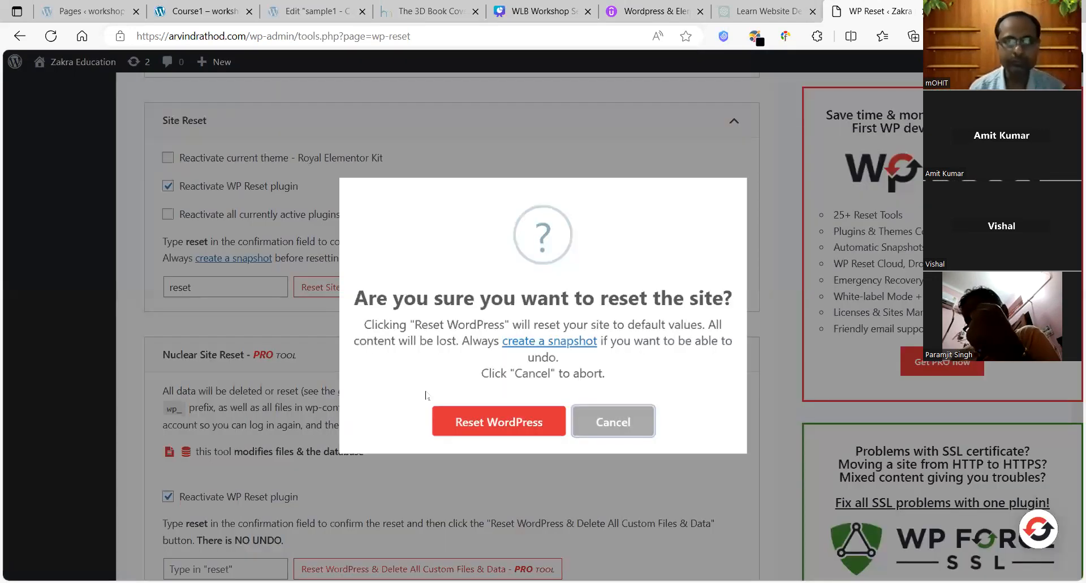
left_click(487, 433)
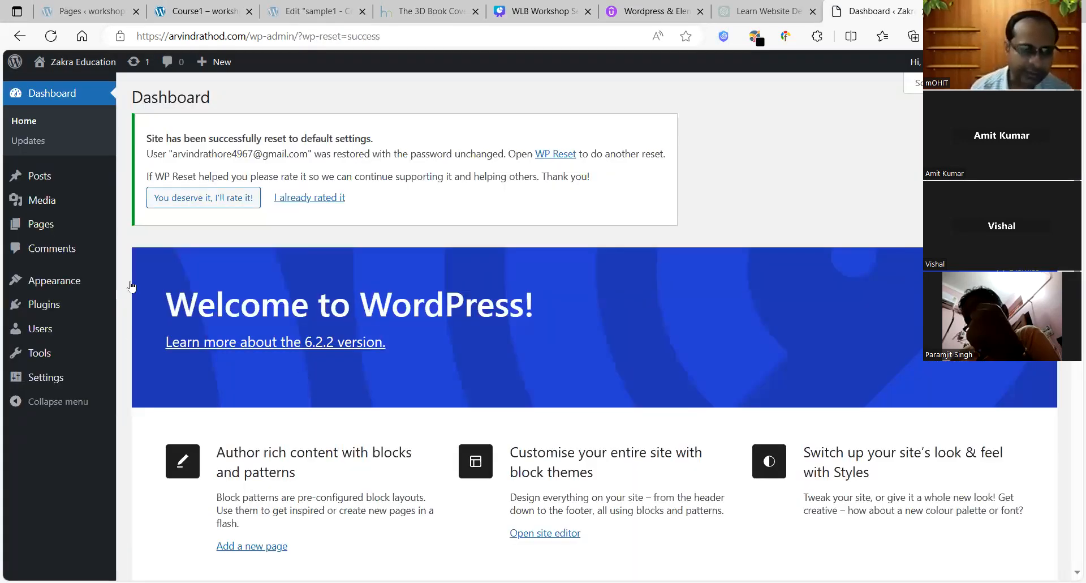
Step: Search the theme directory for 'medical heed', then install and activate Medical Heed
left_click(152, 289)
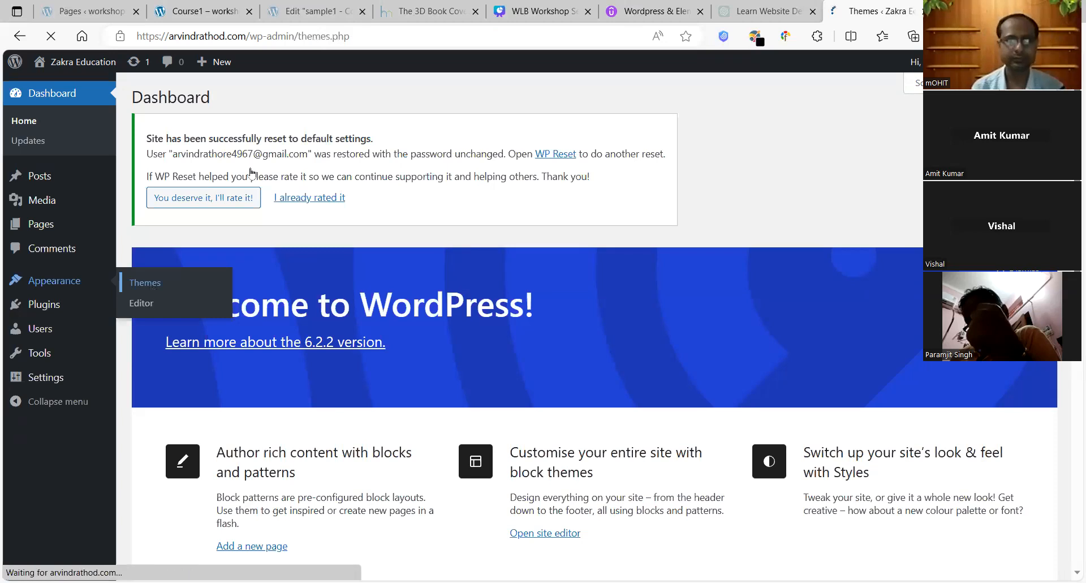
left_click(255, 146)
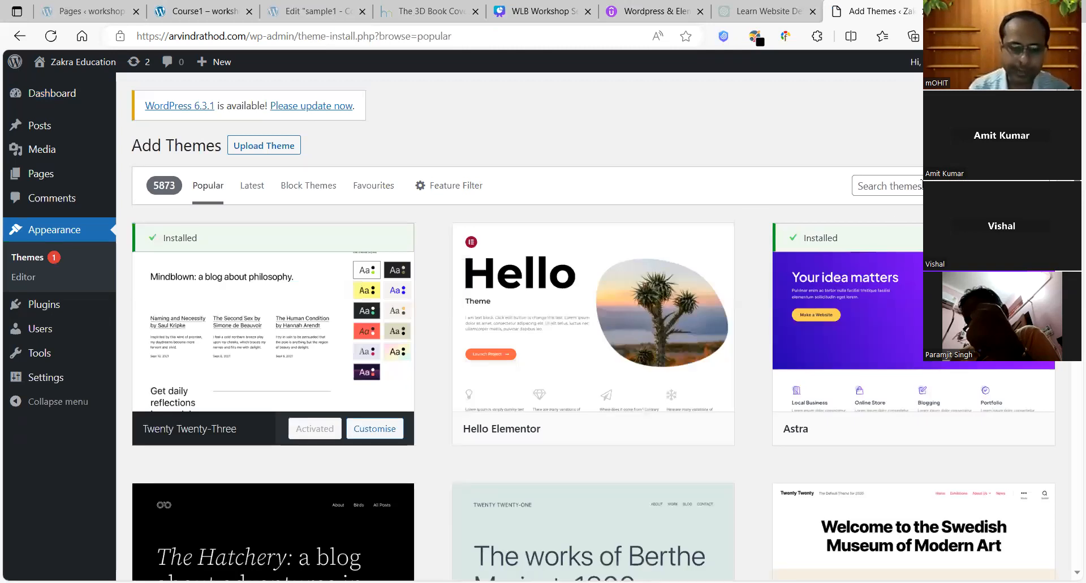
left_click(920, 186)
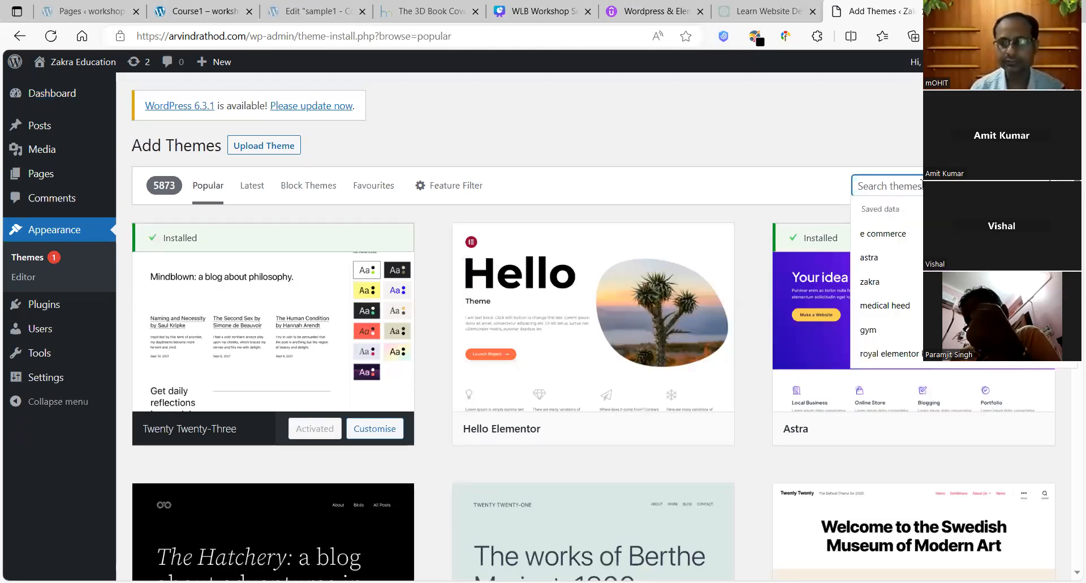
type("medical heed")
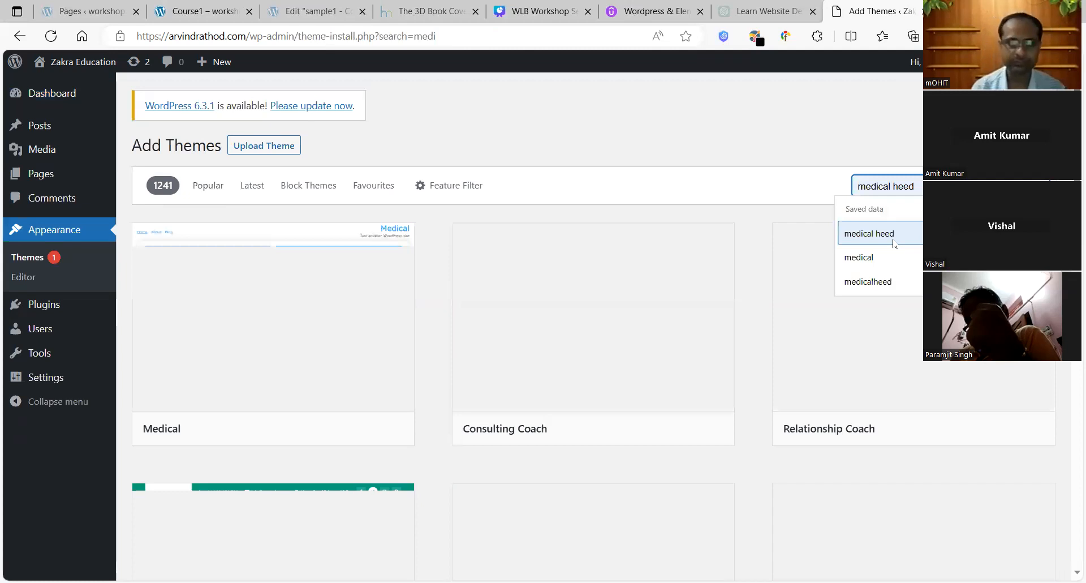
key("Return")
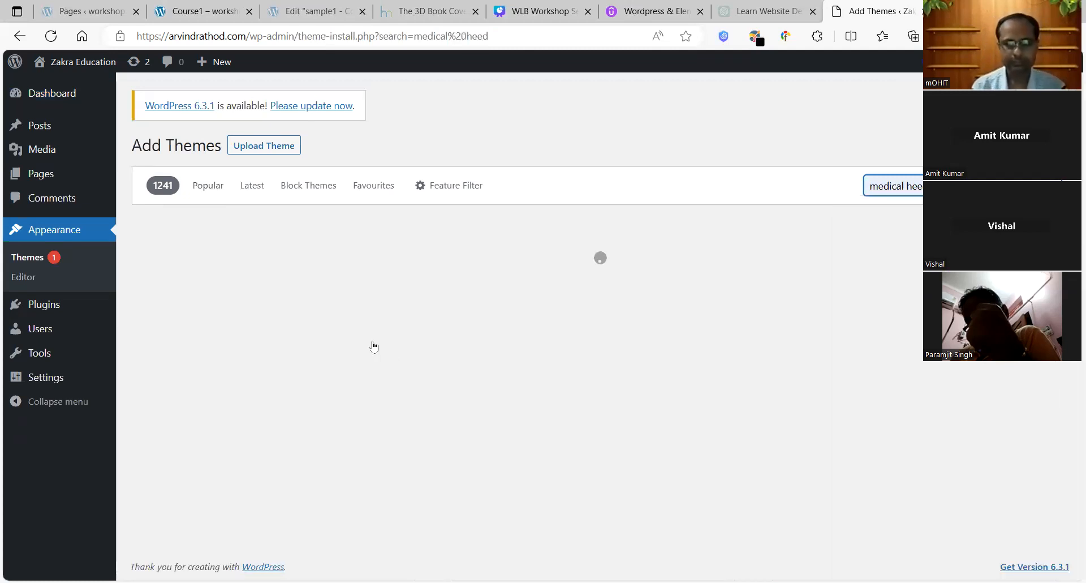
left_click(334, 431)
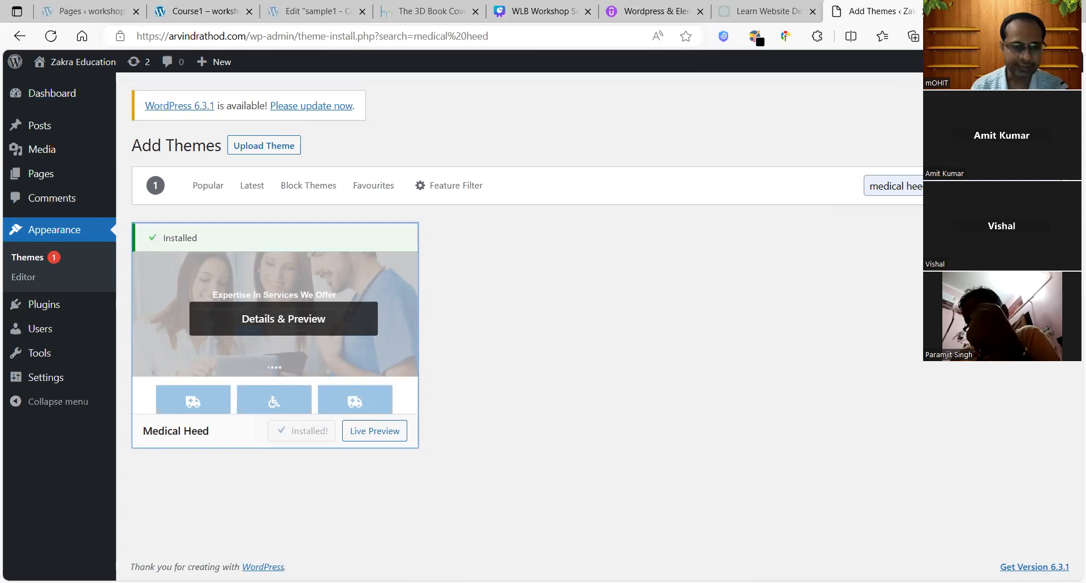
left_click(307, 435)
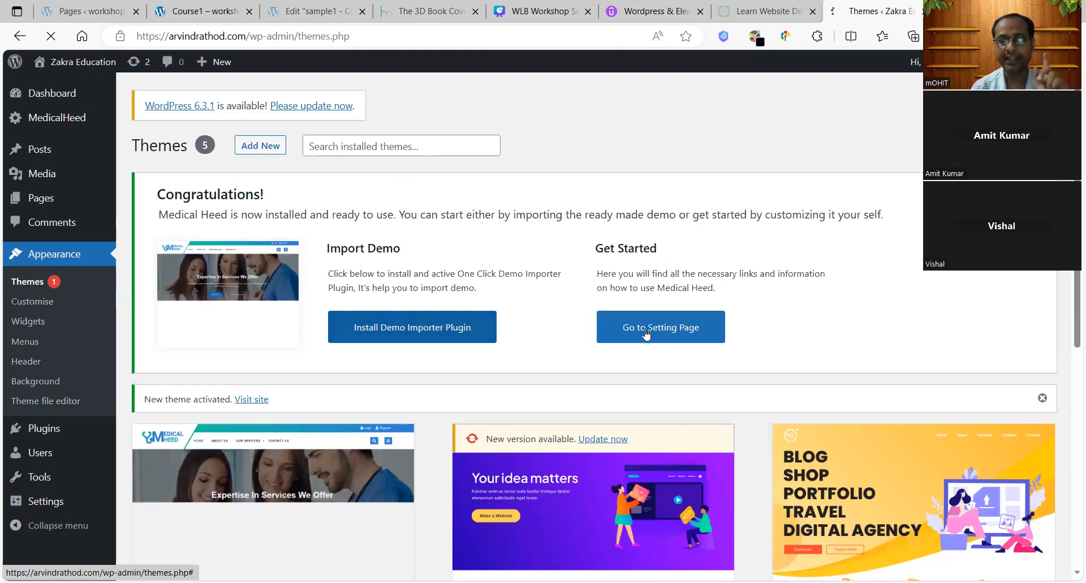
Step: Start installing the Medical Heed demo importer plugin and go to Installed Plugins
left_click(416, 333)
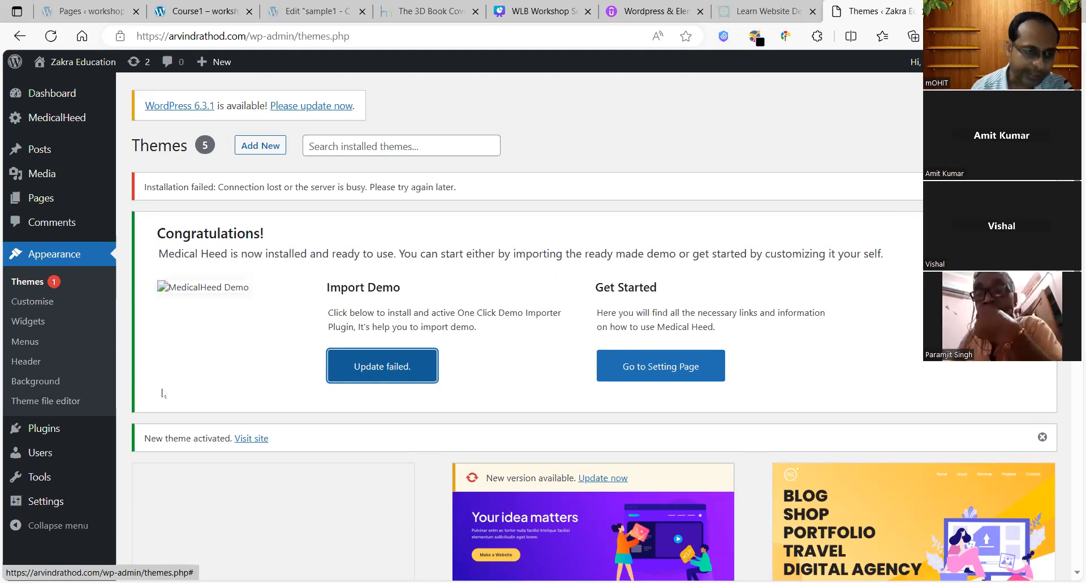
mouse_move(92, 424)
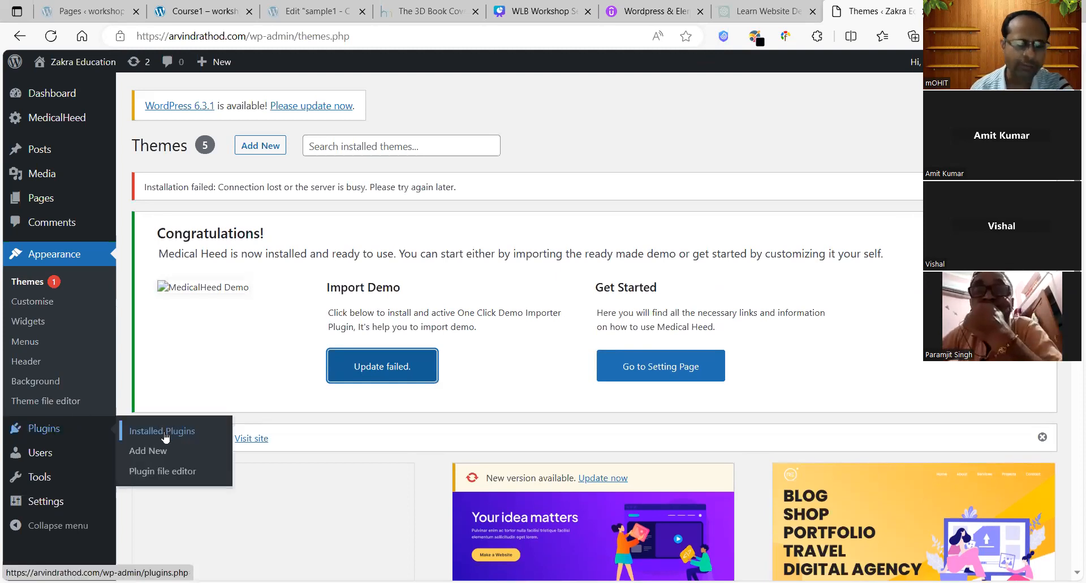
left_click(163, 433)
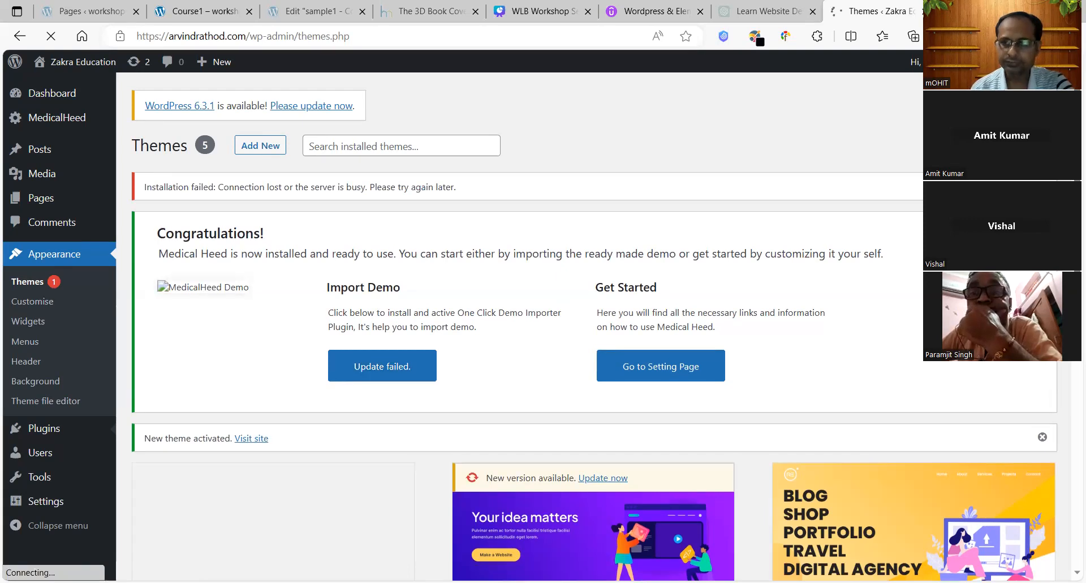
Step: Open the live site from 'Visit site' in a new browser tab
scroll(594, 328, "down", 4)
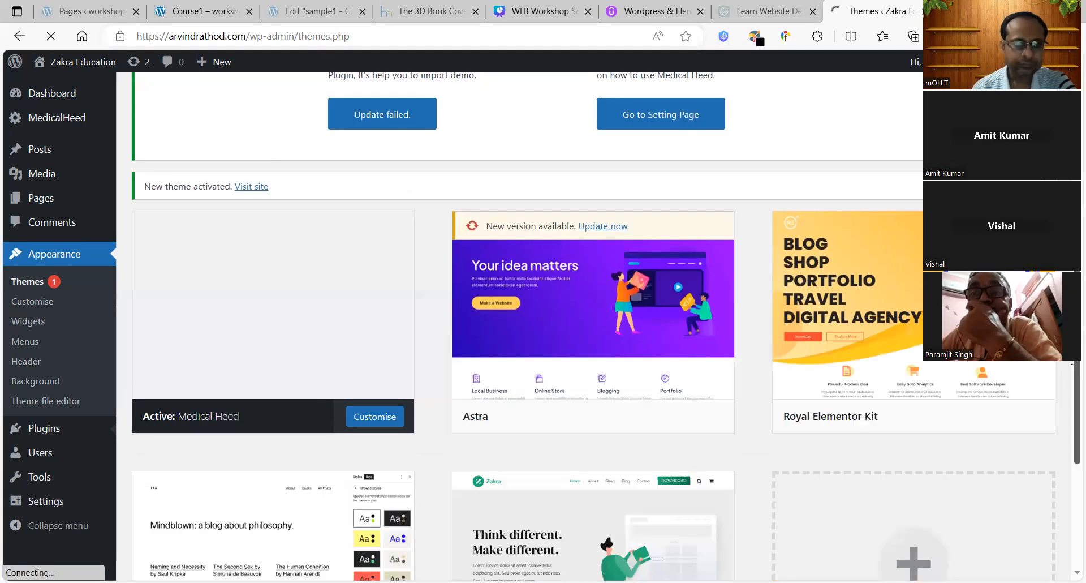
scroll(246, 286, "up", 2)
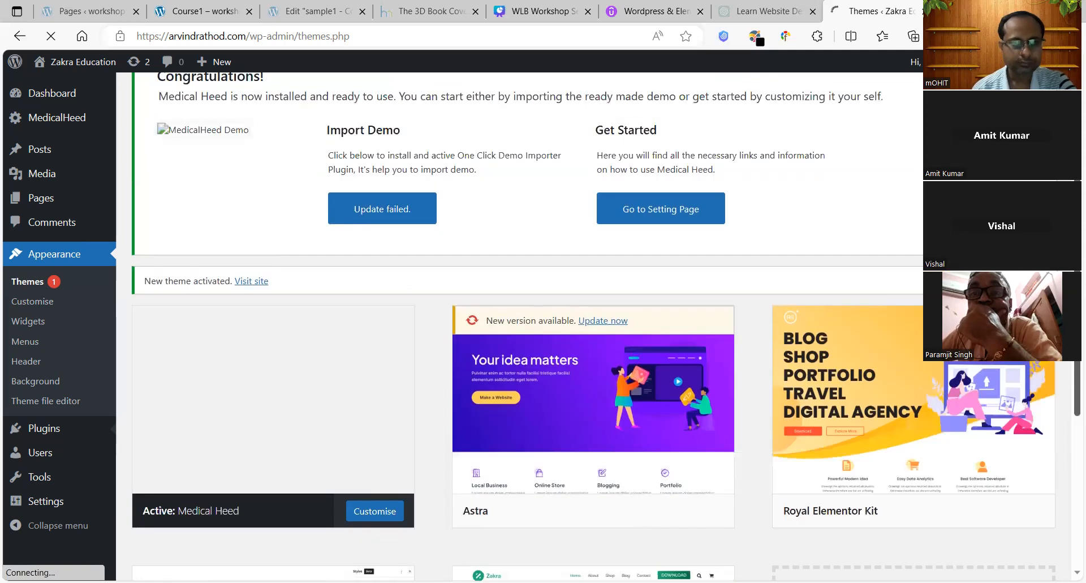
right_click(245, 284)
left_click(304, 283)
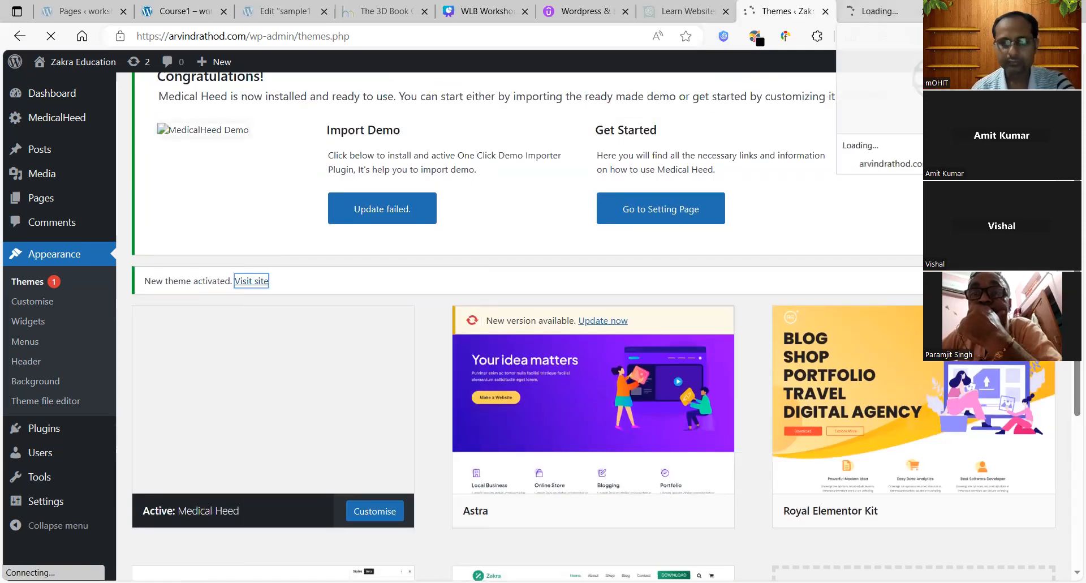
scroll(594, 326, "up", 1)
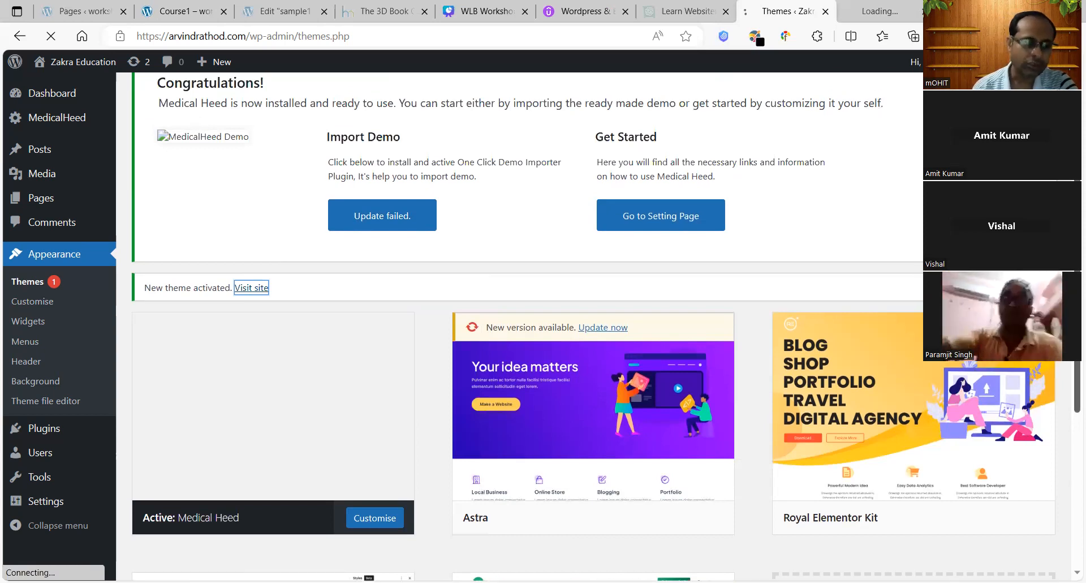
scroll(39, 431, "down", 2)
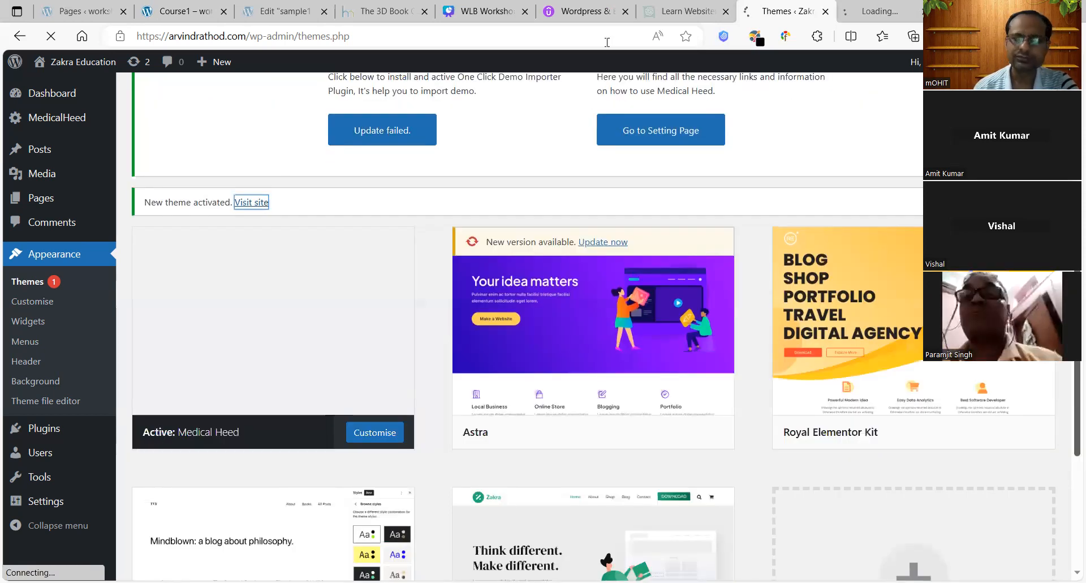
scroll(772, 103, "down", 1)
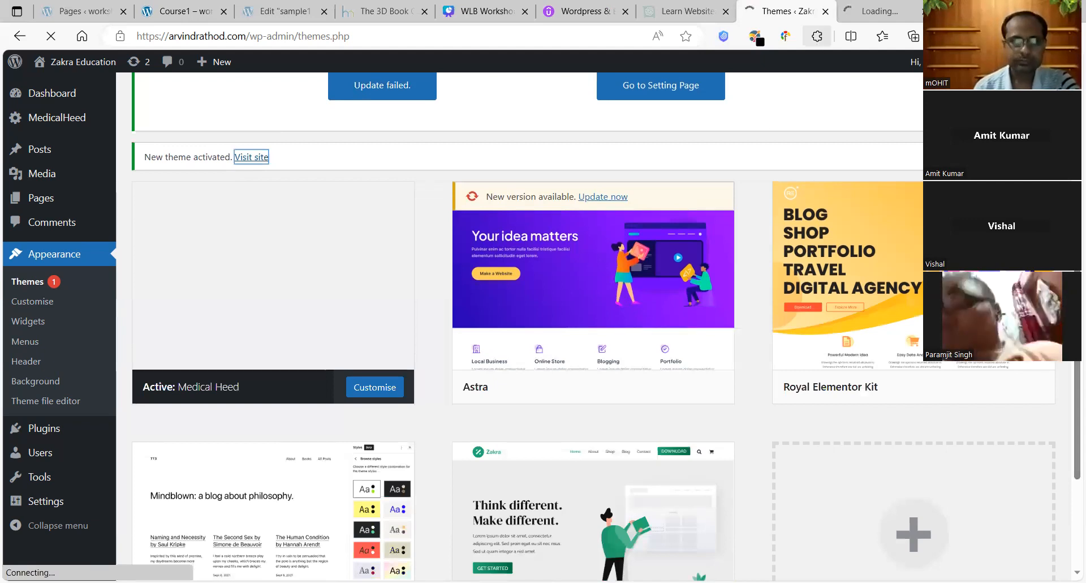
scroll(594, 327, "up", 4)
scroll(593, 327, "up", 1)
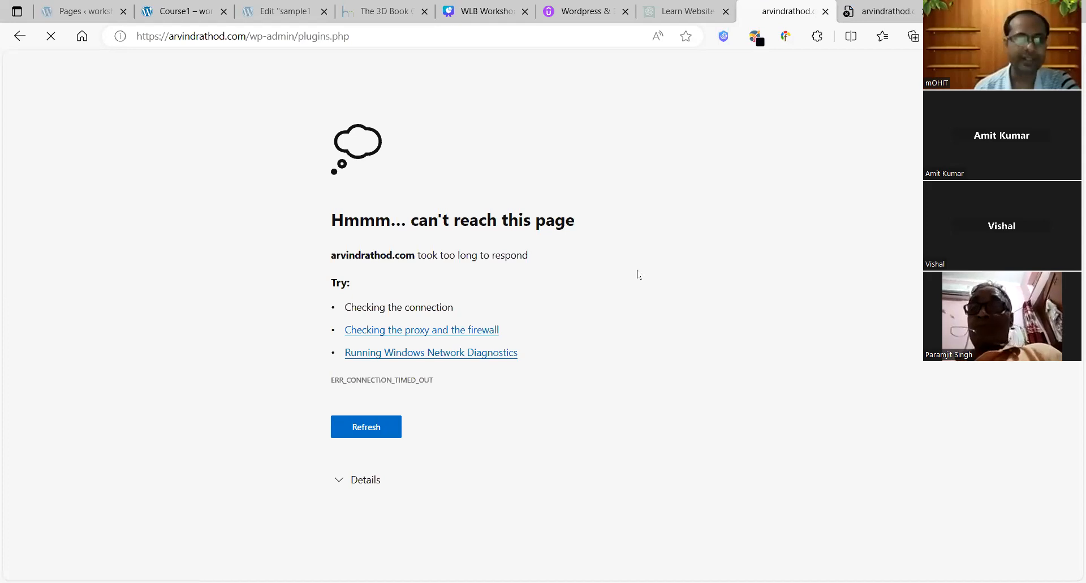
Step: Stop the homepage reload and reload the plugins.php tab until the Plugins page loads
left_click(880, 12)
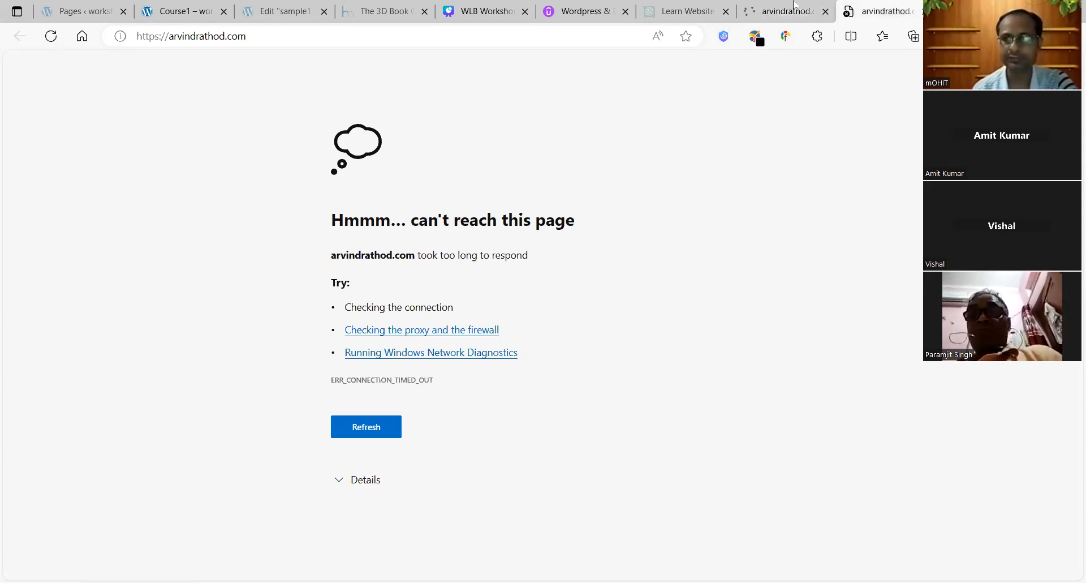
left_click(794, 6)
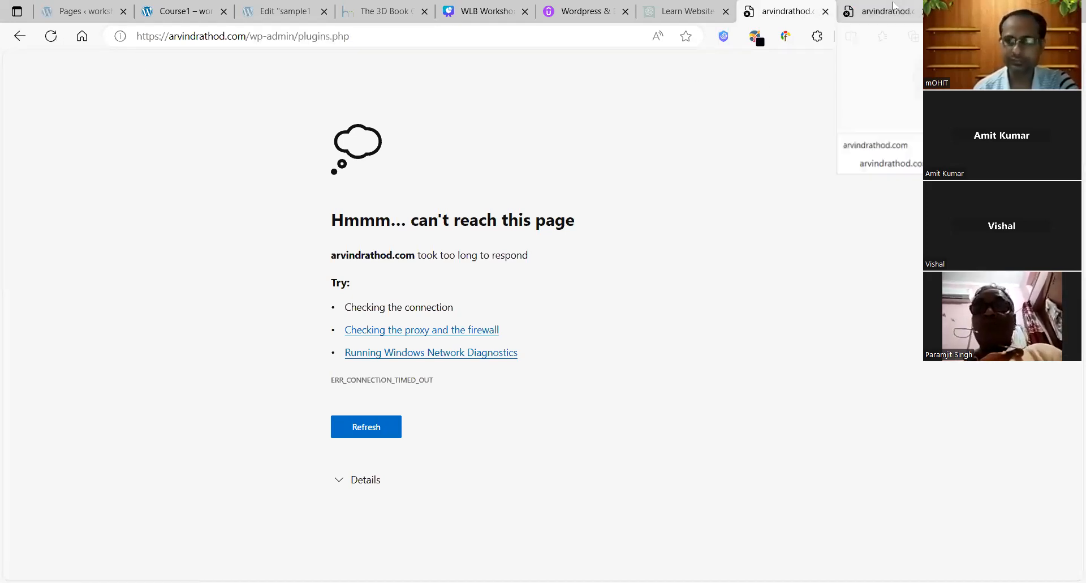
left_click(894, 8)
left_click(50, 36)
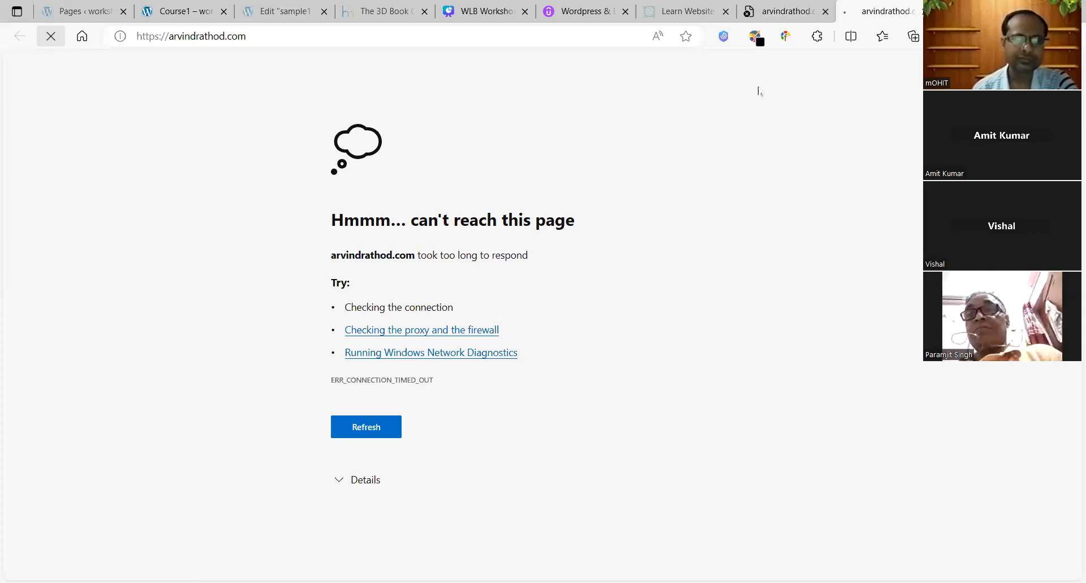
left_click(794, 5)
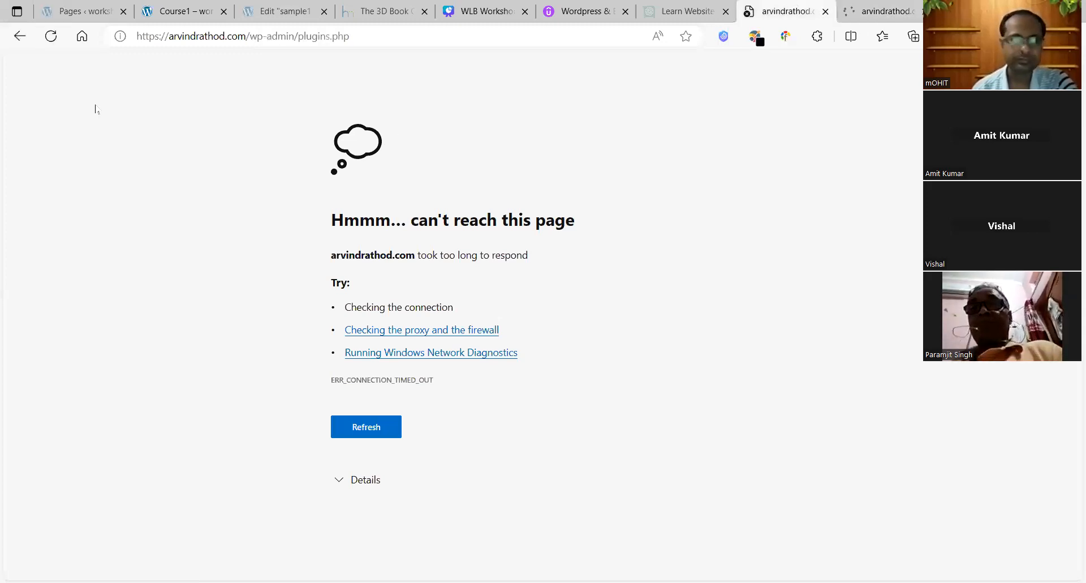
left_click(50, 36)
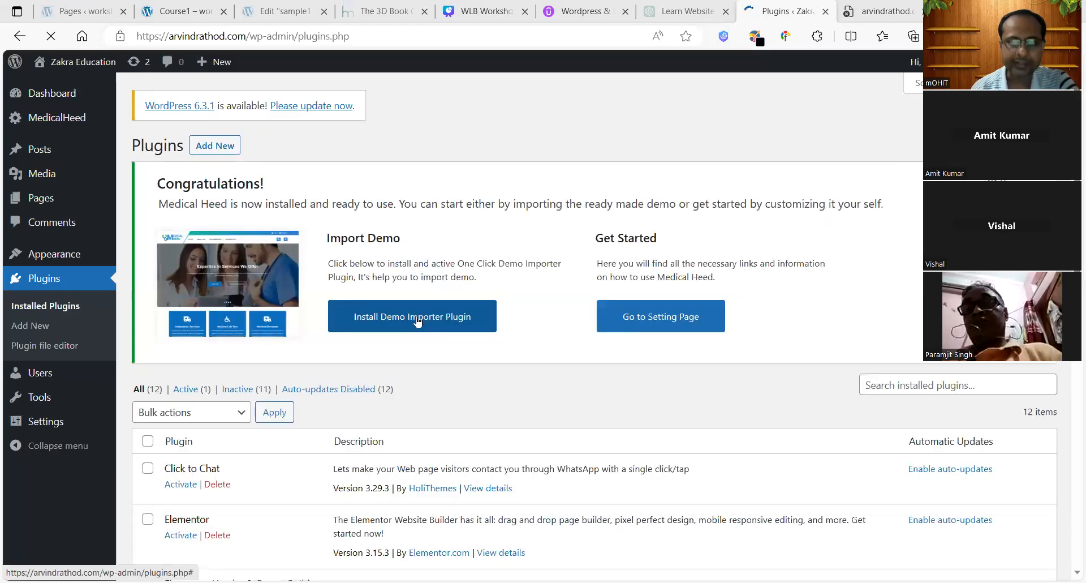
Step: Start the demo importer install from Medical Heed's Congratulations banner and scroll the plugins list
left_click(418, 316)
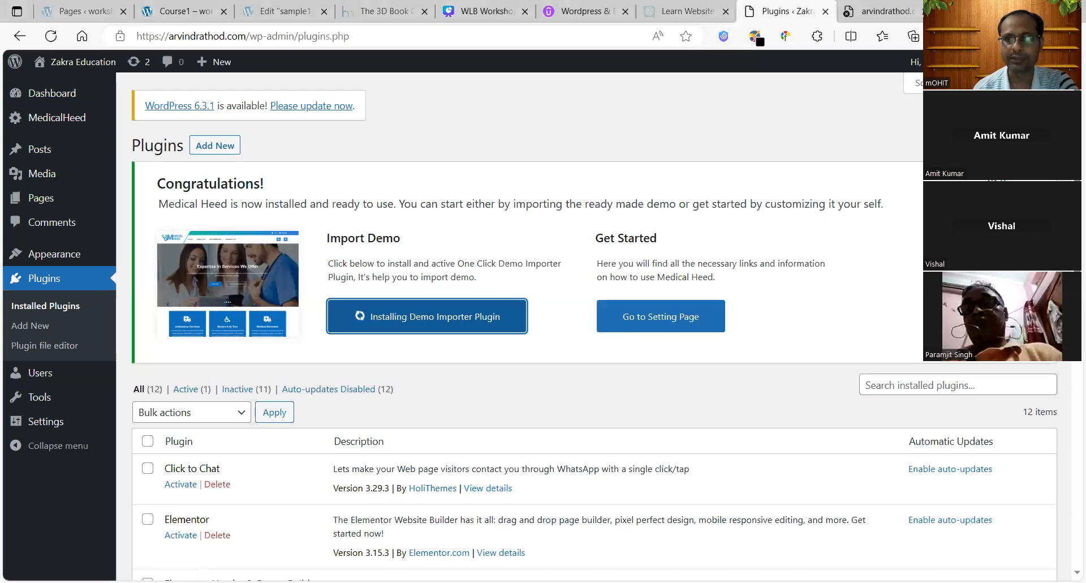
scroll(1071, 402, "down", 5)
scroll(1069, 475, "down", 5)
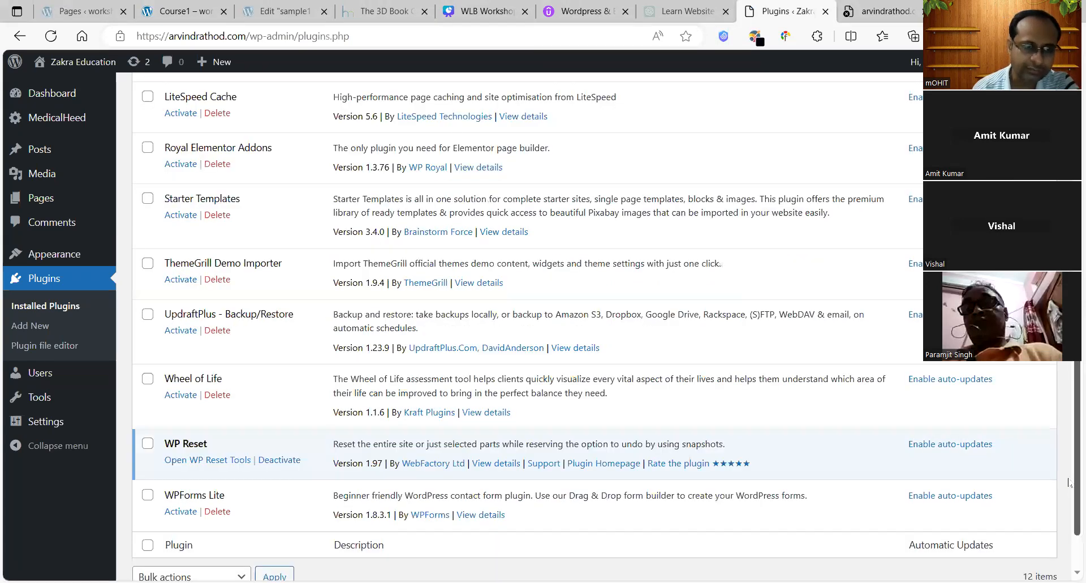
scroll(1069, 452, "up", 1)
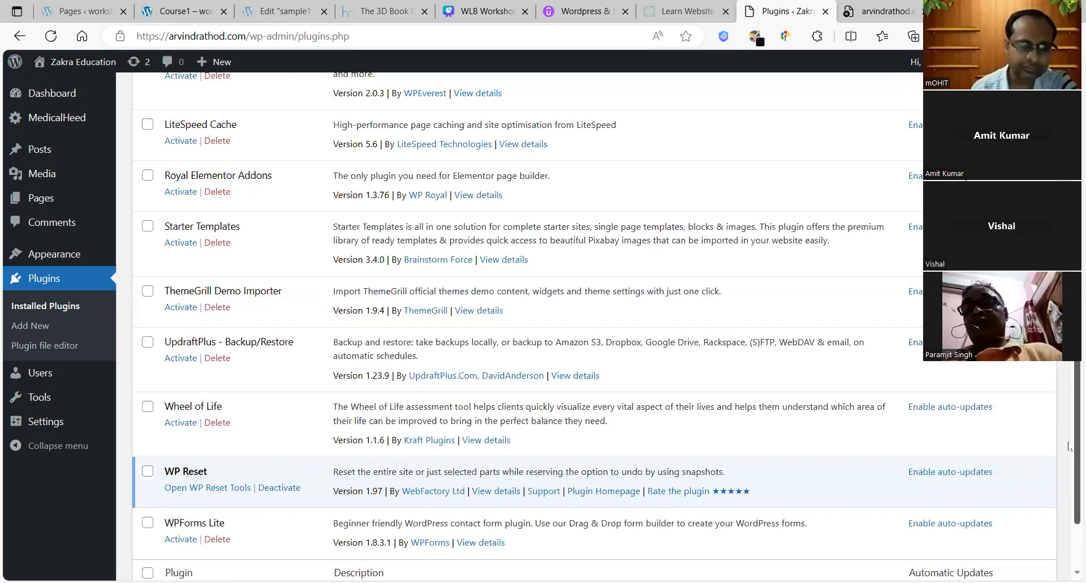
scroll(1070, 429, "up", 1)
scroll(1070, 387, "up", 2)
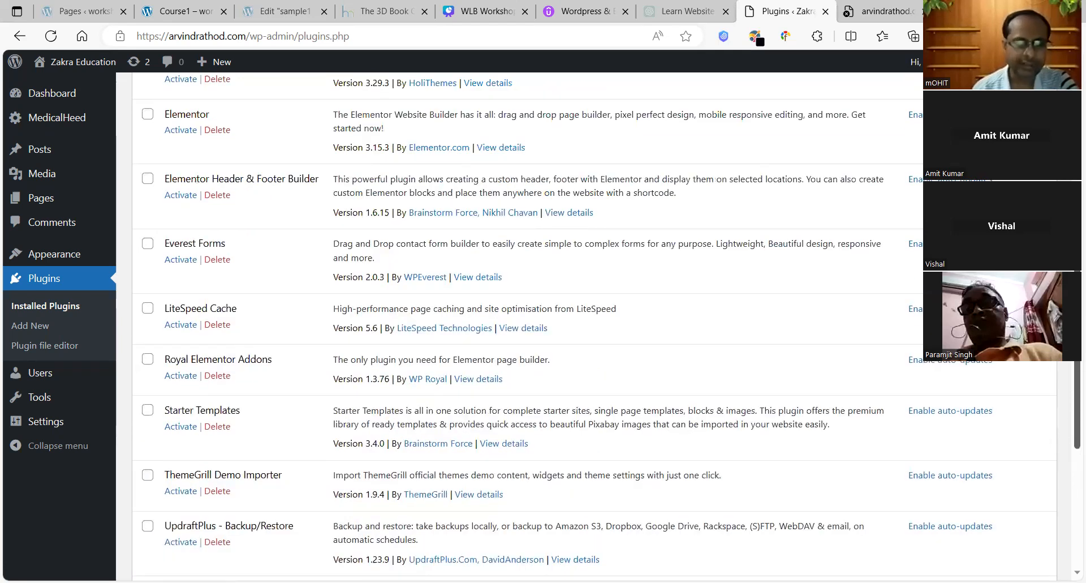
scroll(1070, 402, "up", 4)
scroll(1070, 402, "down", 9)
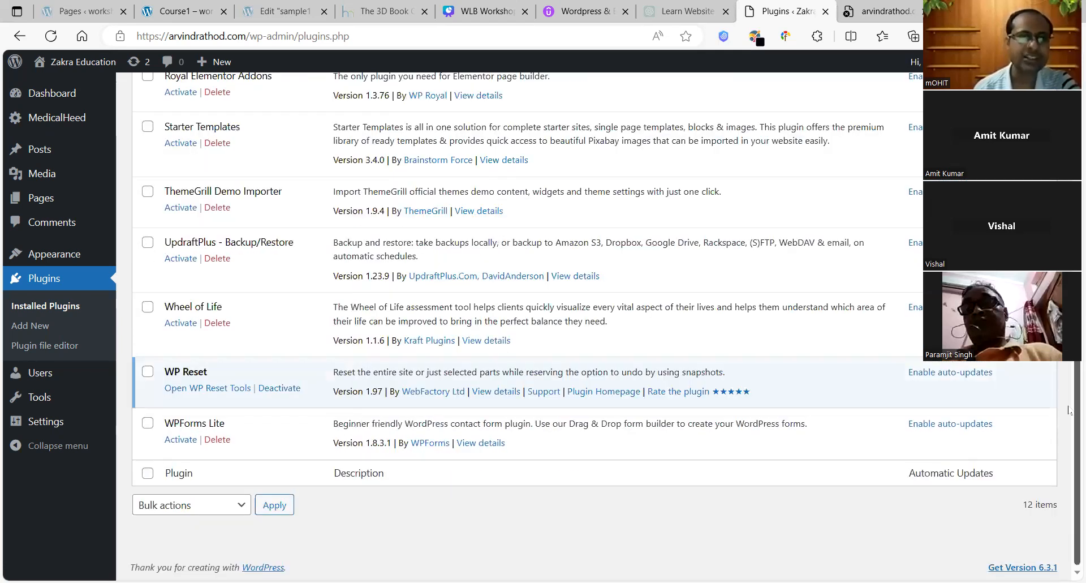
scroll(1069, 409, "up", 5)
scroll(1069, 410, "up", 2)
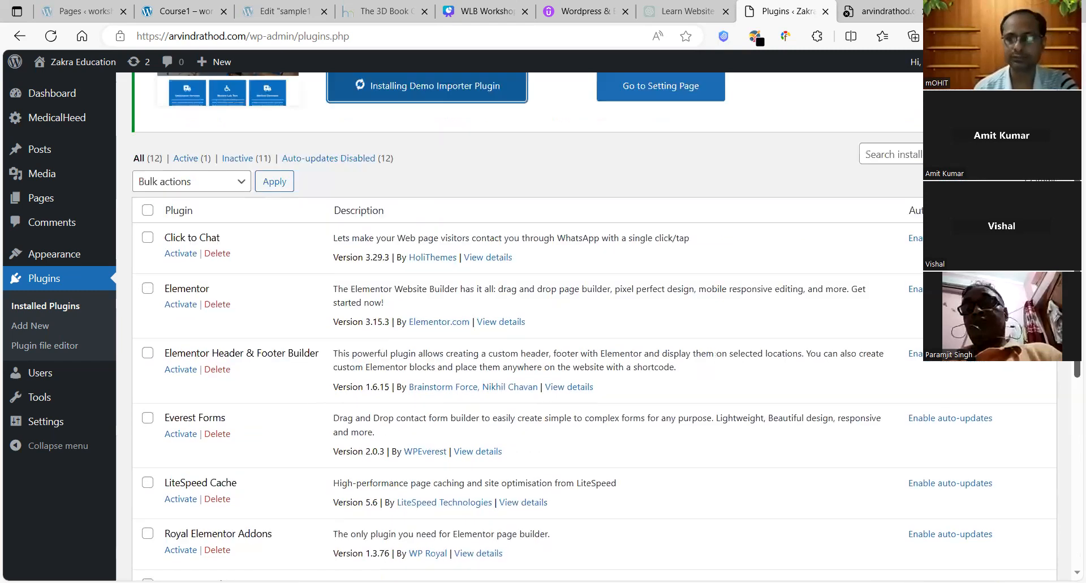
scroll(706, 179, "up", 3)
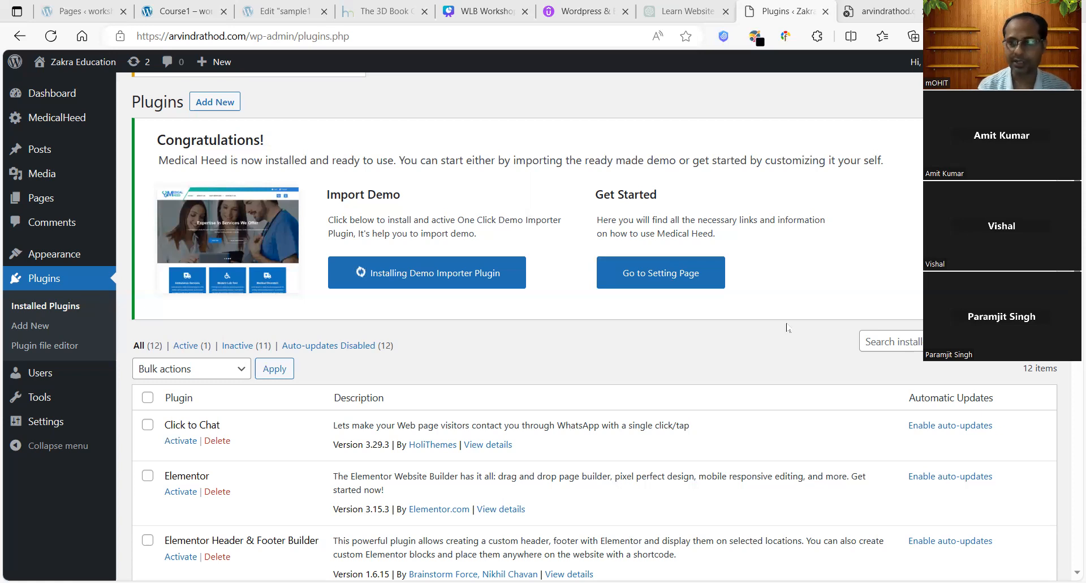
left_click_drag(1076, 250, 1068, 226)
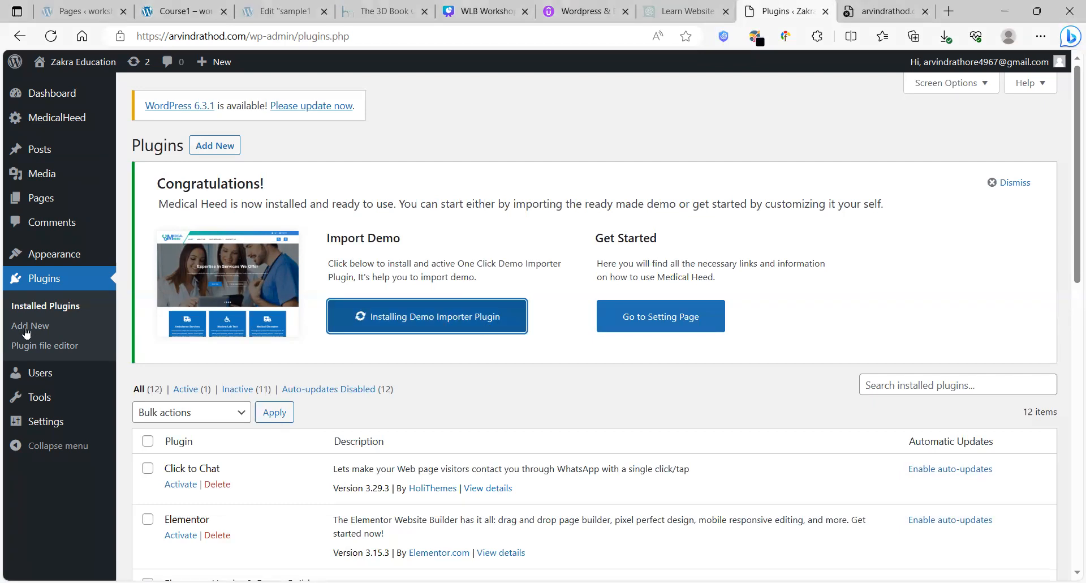
Step: Open Plugins > Add New and click 'Install Demo Importer Plugin' again
left_click(25, 328)
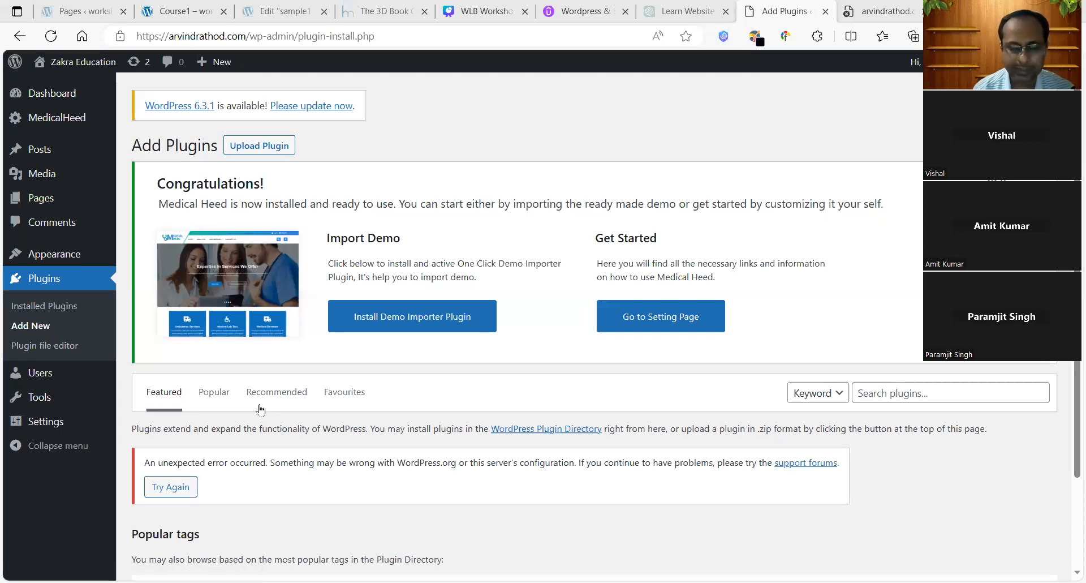
left_click(452, 320)
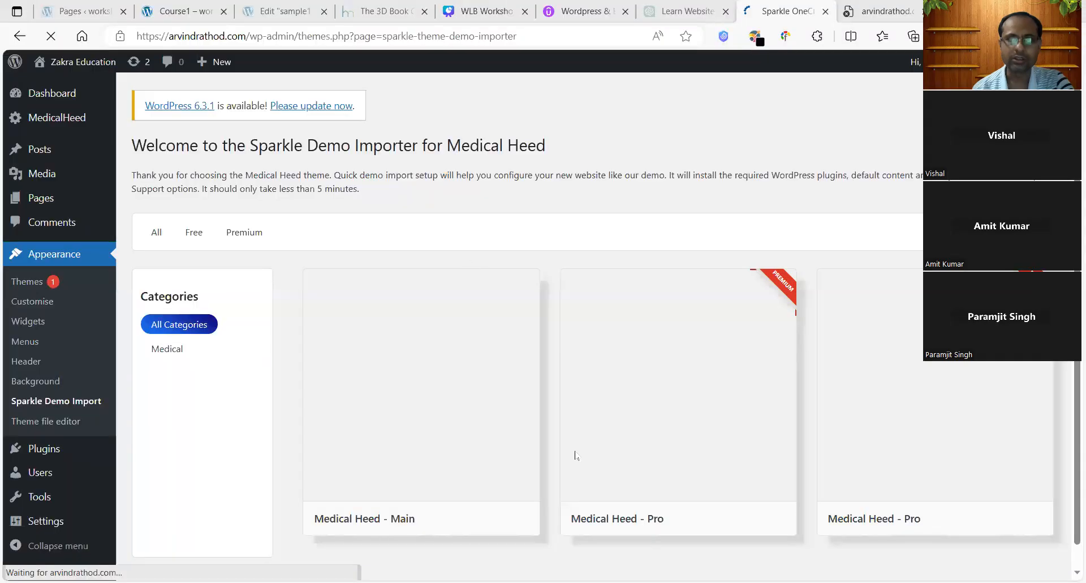
Step: Show the Sparkle Demo Import page with the Medical Heed Main and Pro demo cards
mouse_move(646, 490)
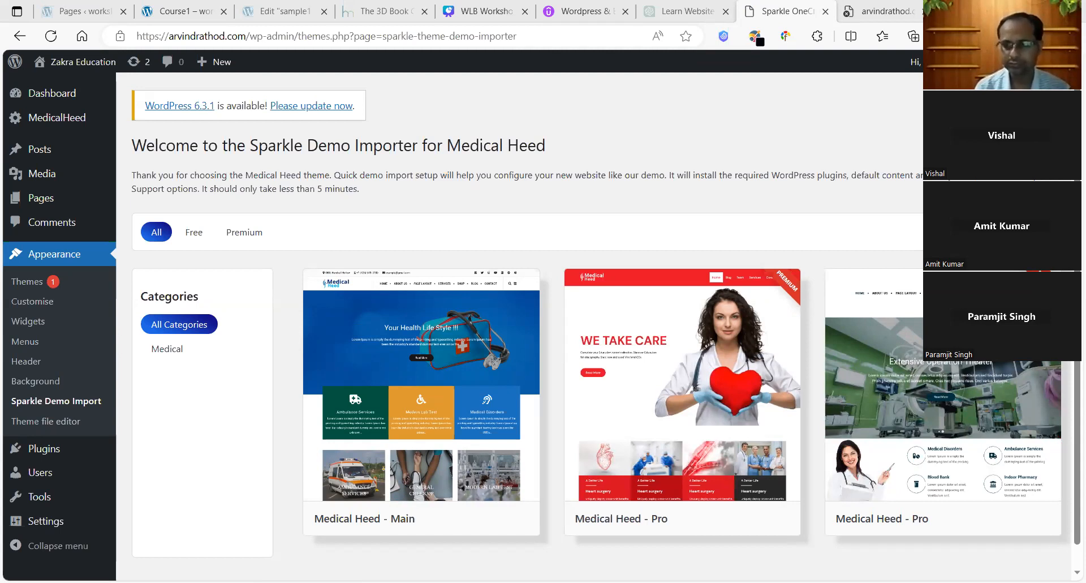
Step: Apply the Free filter so only the Medical Heed - Main demo card remains
mouse_move(744, 543)
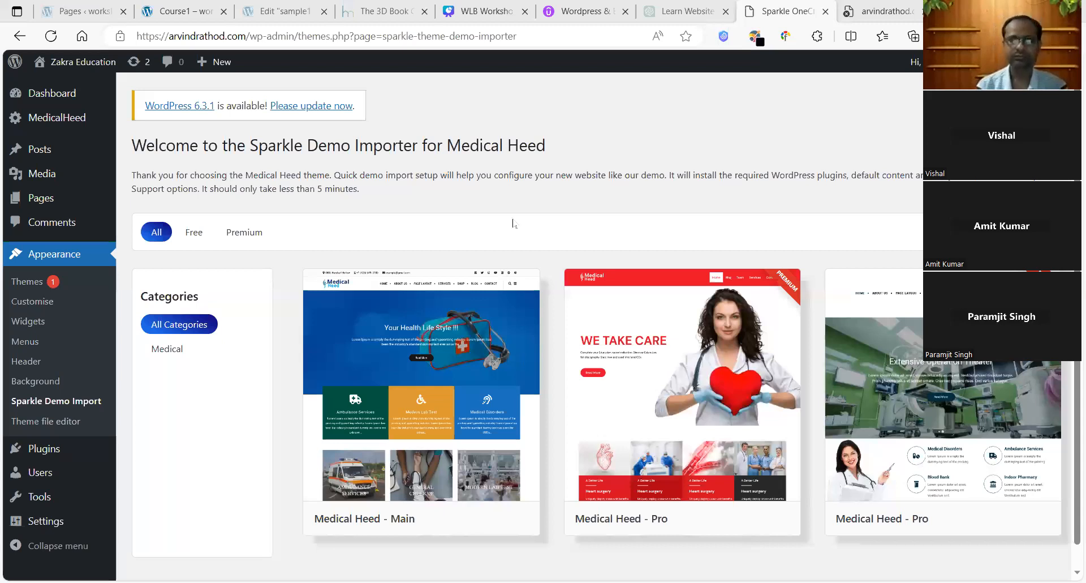
mouse_move(661, 555)
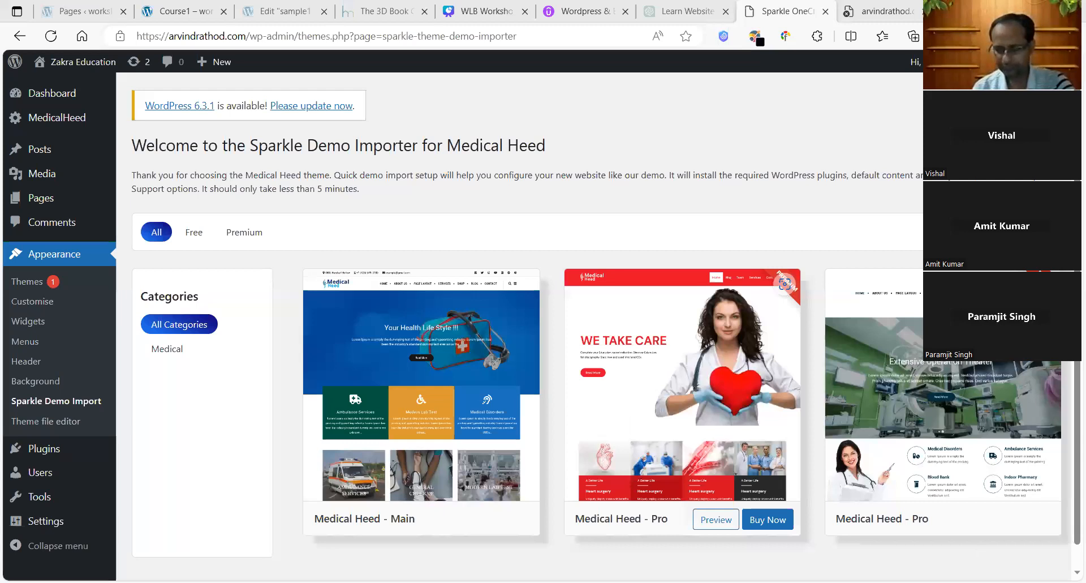
mouse_move(512, 372)
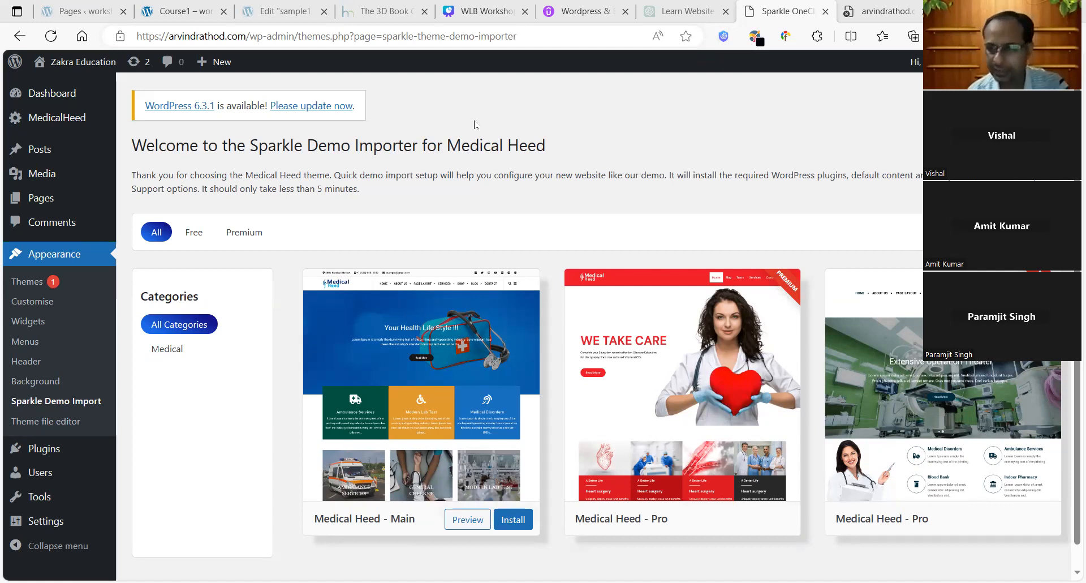
scroll(475, 124, "down", 1)
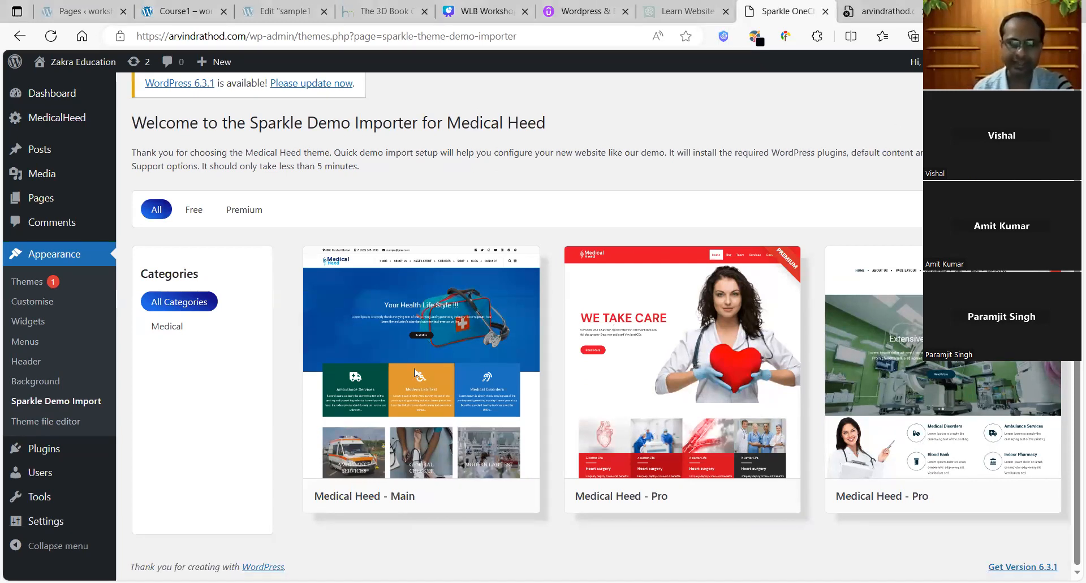
mouse_move(415, 372)
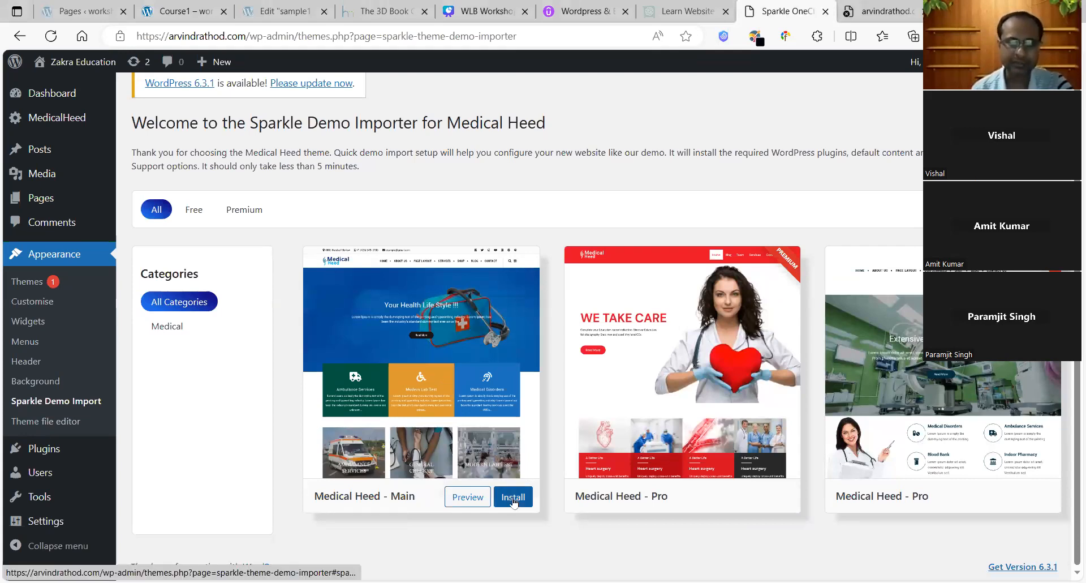
left_click(193, 211)
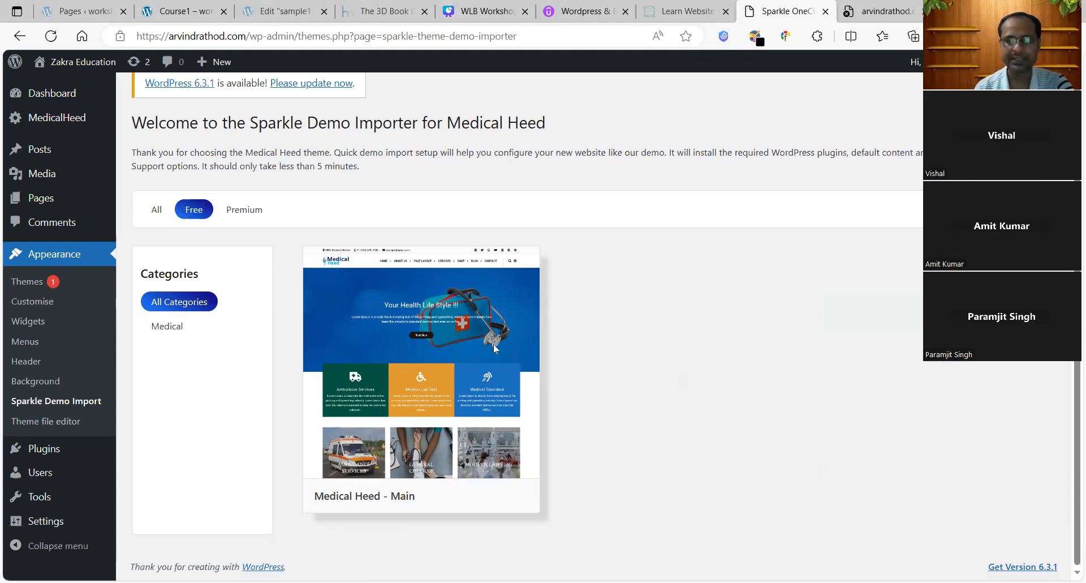
mouse_move(501, 407)
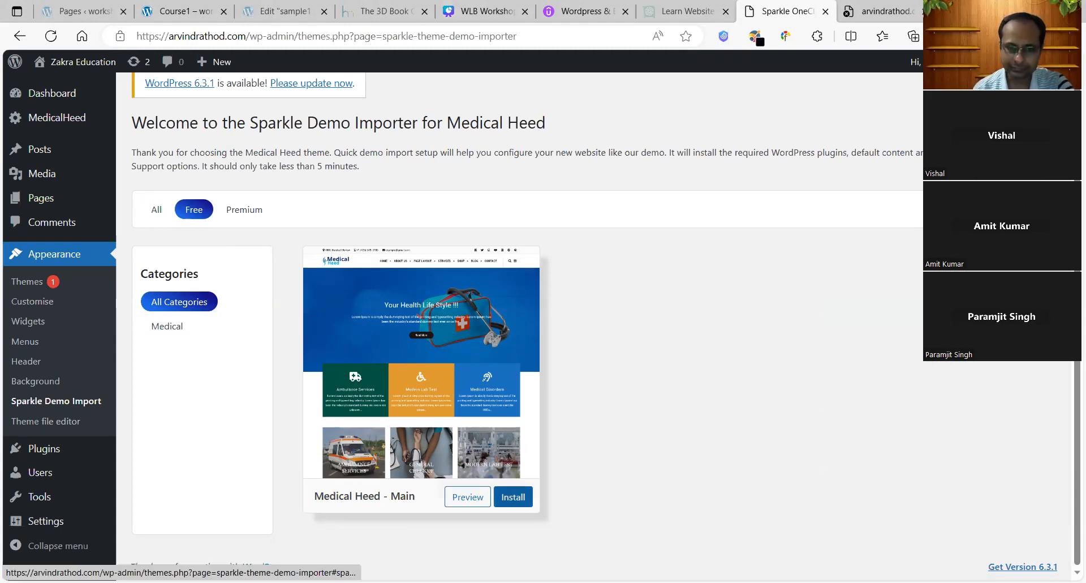
Step: Open the Medical Heed - Main import panel and review its Contact Form 7 and YITH plugin requirements
left_click(508, 410)
scroll(1070, 376, "down", 2)
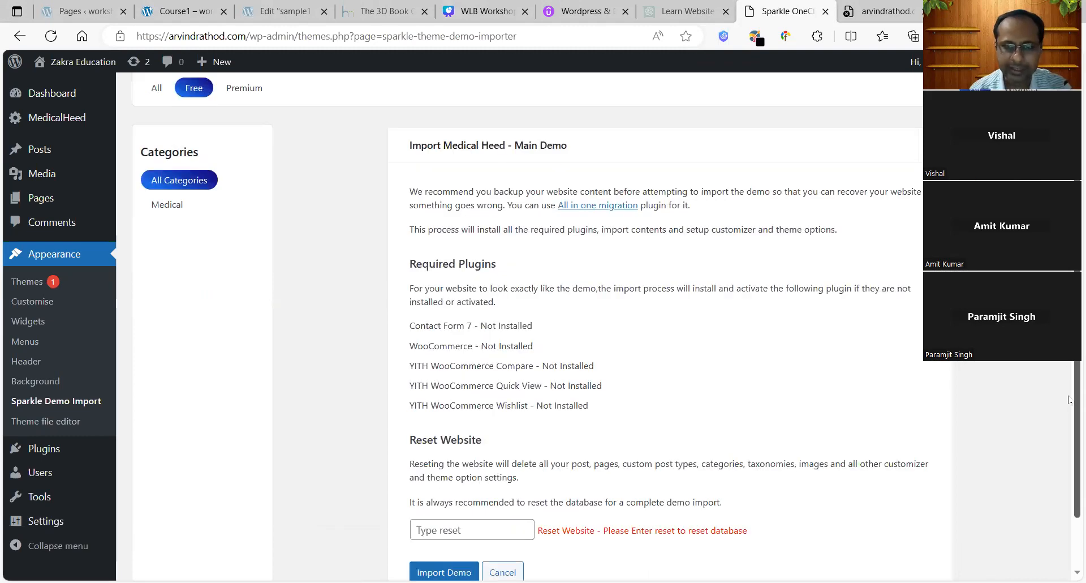
scroll(1068, 402, "down", 1)
left_click_drag(442, 270, 526, 276)
left_click_drag(422, 308, 427, 331)
left_click_drag(416, 353, 421, 353)
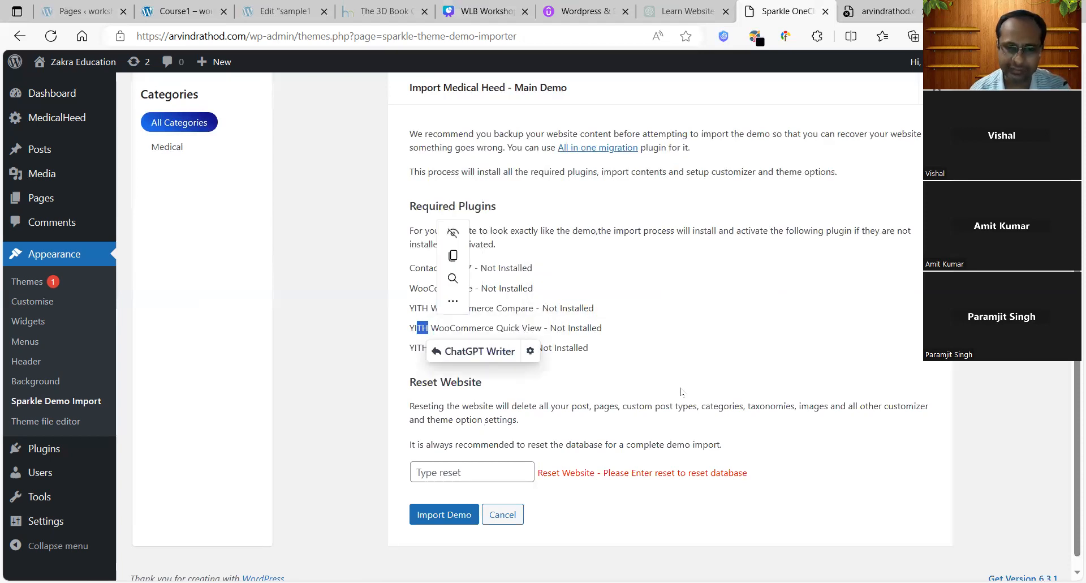
left_click(710, 368)
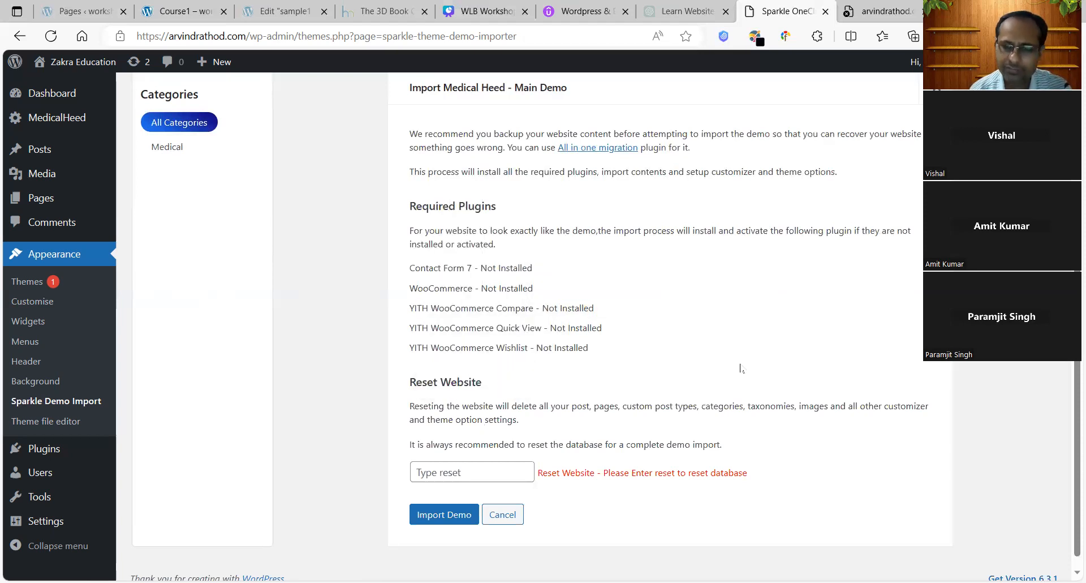
Step: Start the Medical Heed - Main demo import and confirm the browser prompt
scroll(1064, 454, "down", 1)
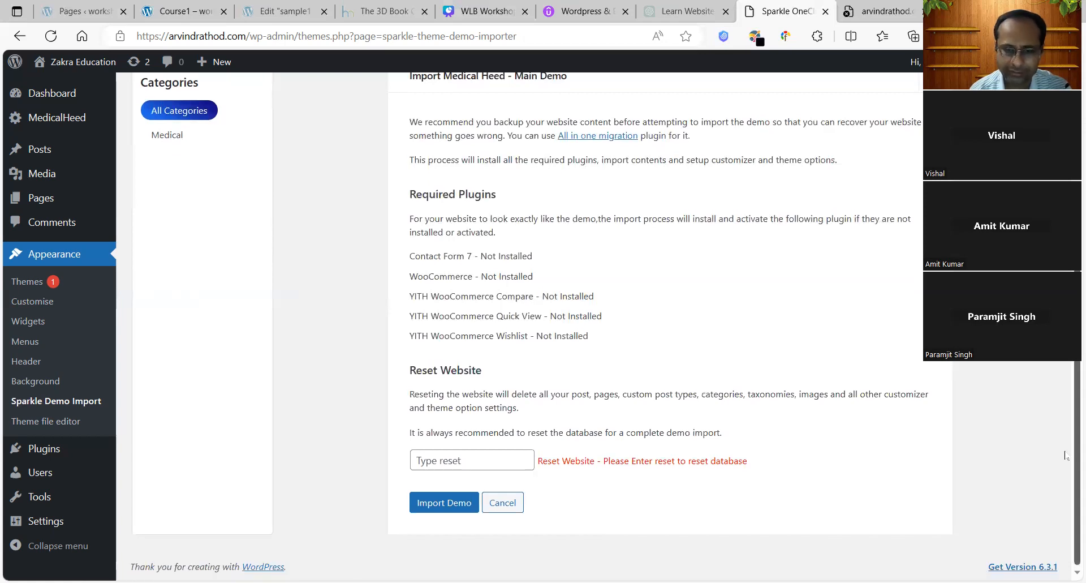
left_click(446, 500)
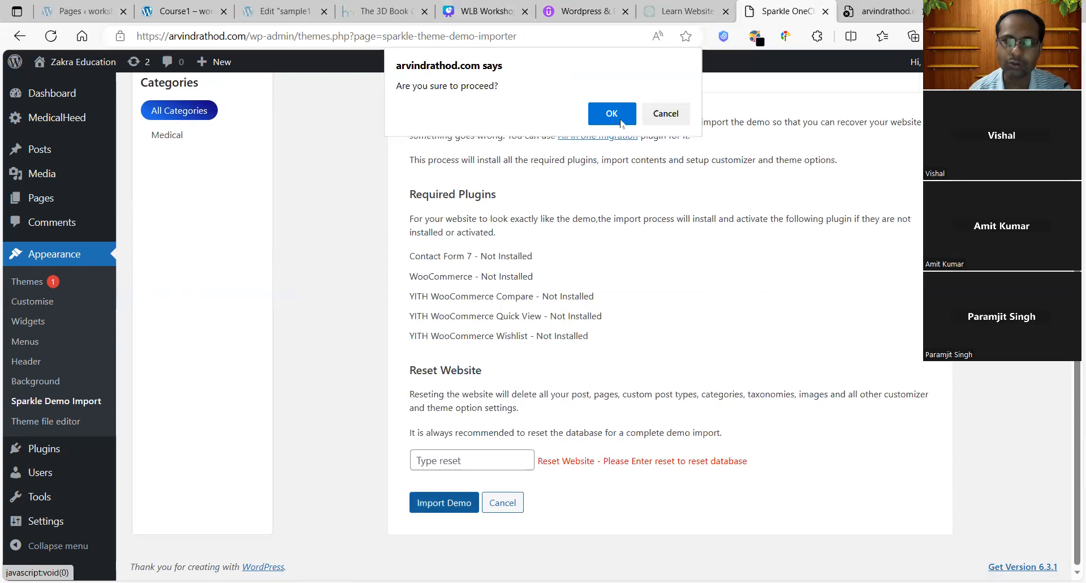
key("Return")
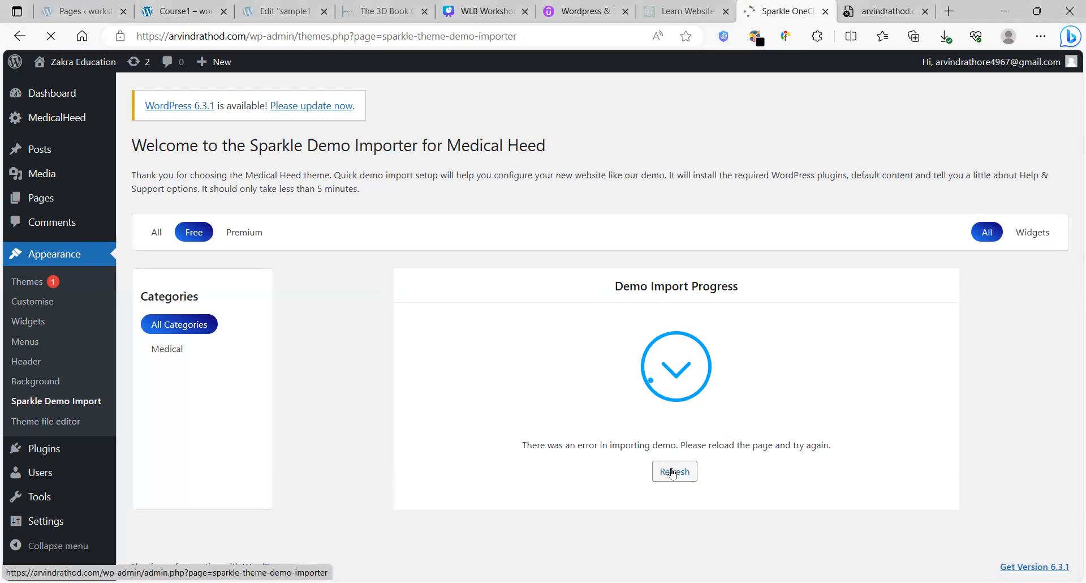
Step: Reload the demo importer after the import error, checking the site's front-page tab in between
left_click(672, 473)
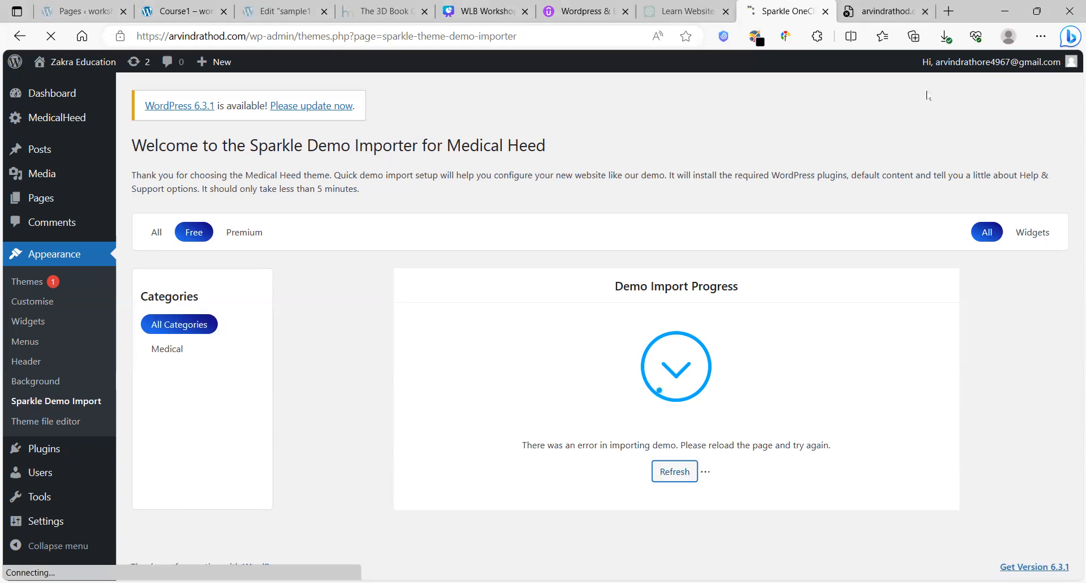
key("ctrl+Tab")
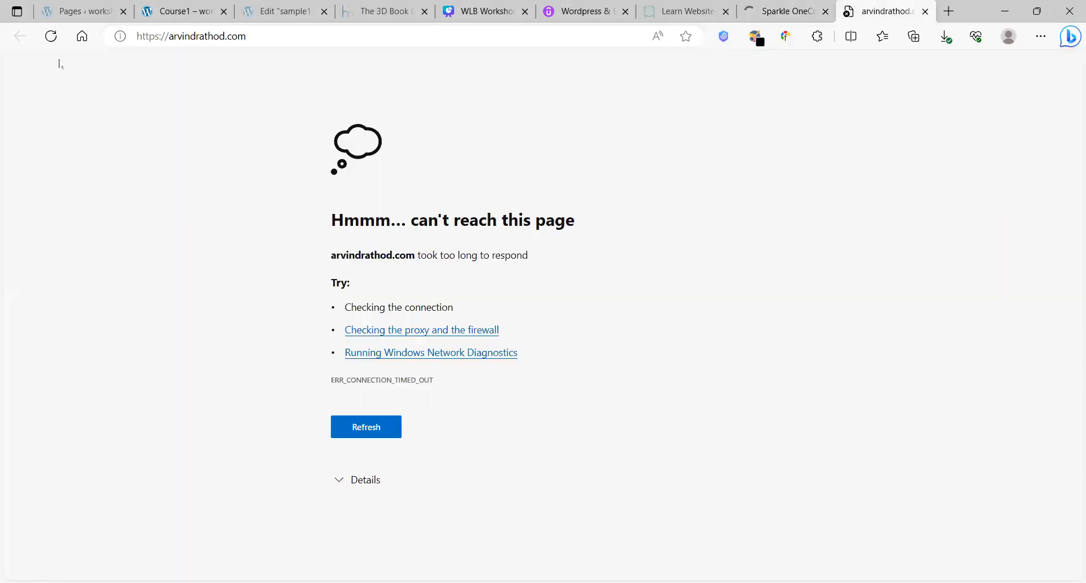
left_click(784, 11)
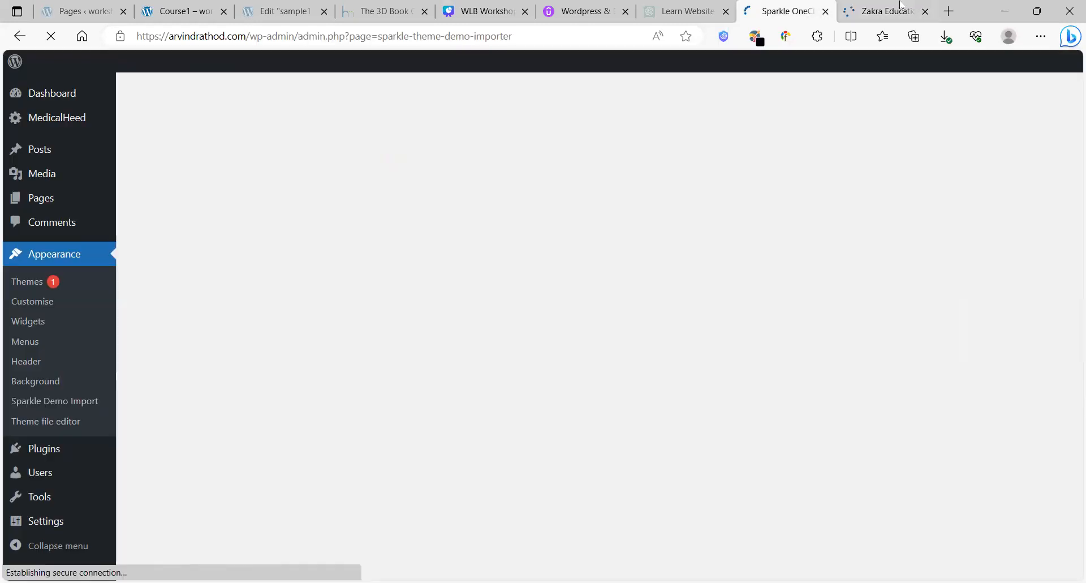
key("ctrl+Tab")
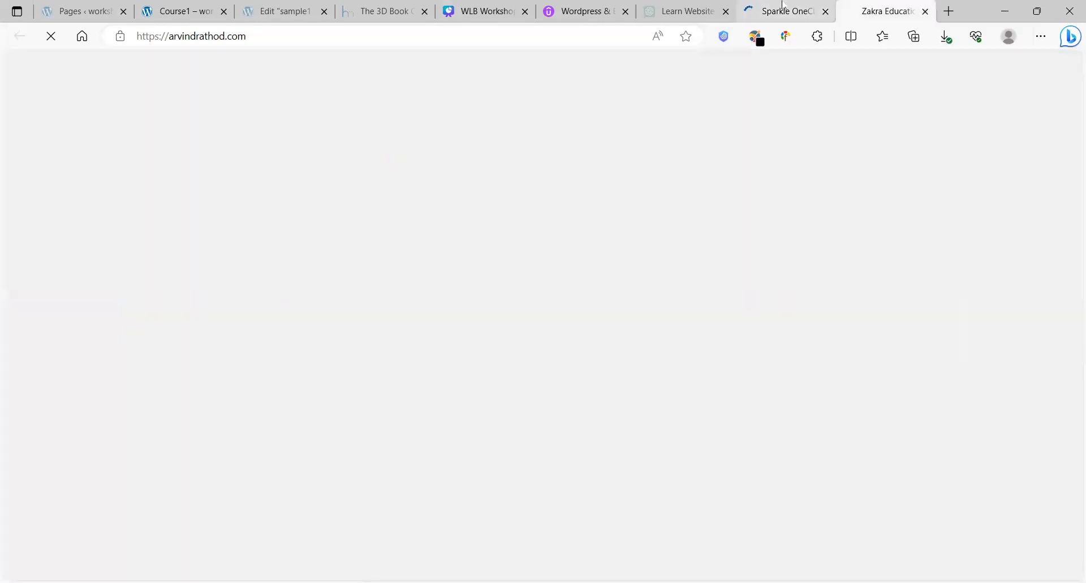
left_click(784, 7)
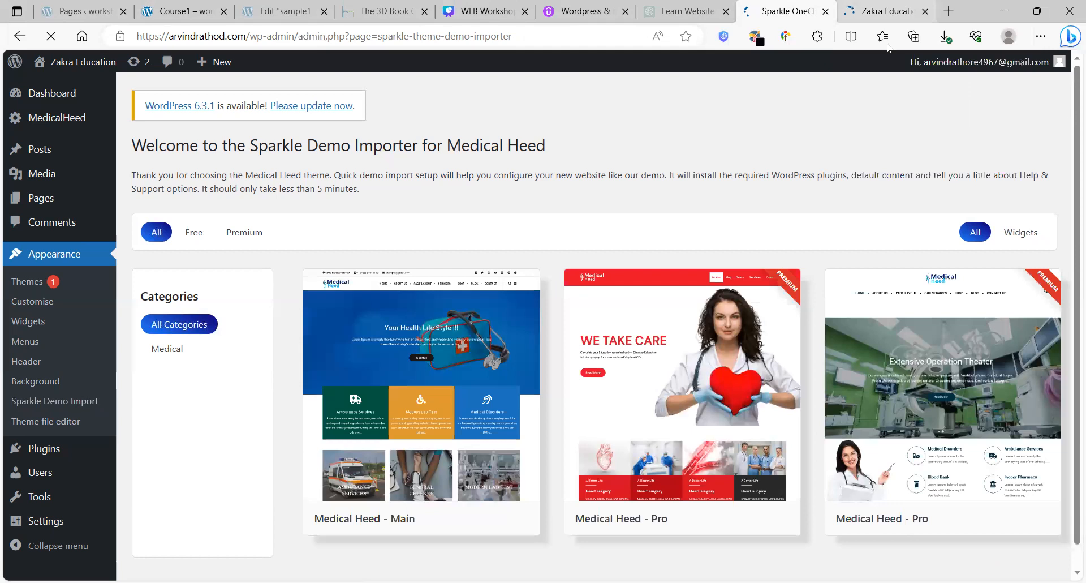
left_click(883, 11)
left_click(781, 5)
left_click_drag(1072, 205, 1067, 419)
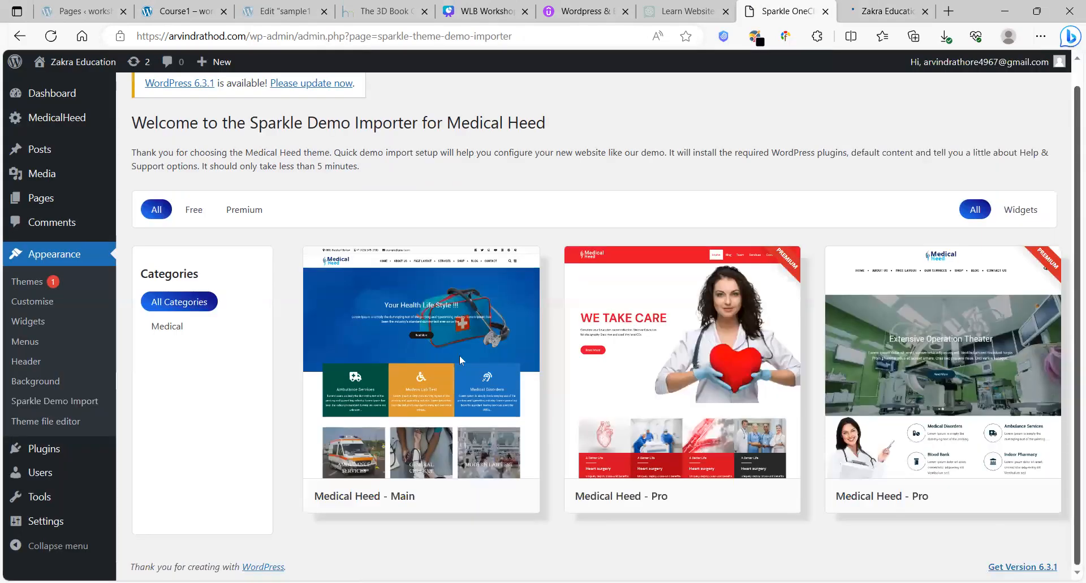
mouse_move(513, 502)
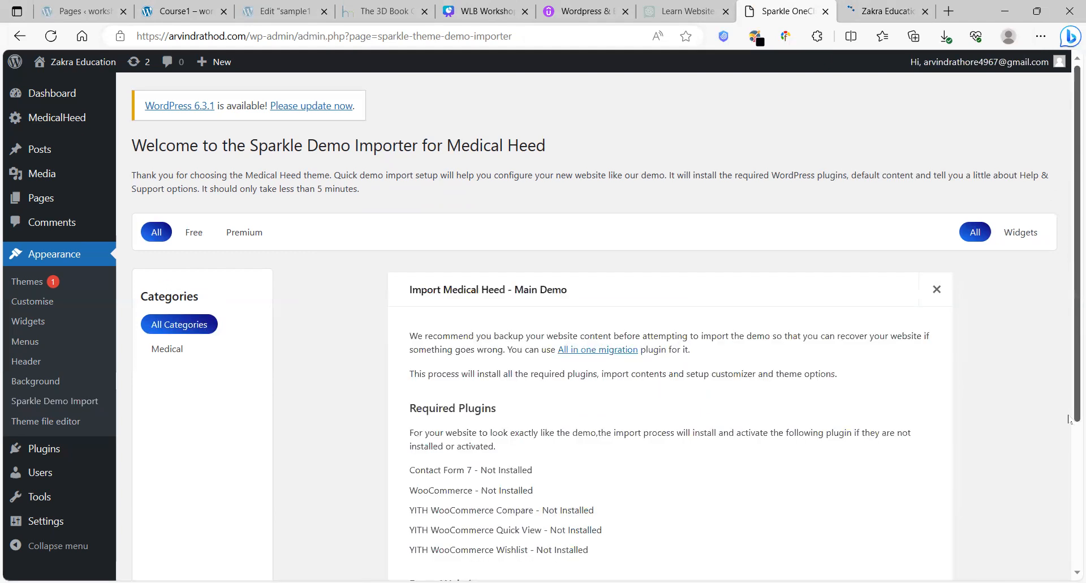
Step: Relaunch the Medical Heed - Main import, glance at the site tab, then return to watch progress
scroll(1069, 304, "down", 3)
left_click(443, 510)
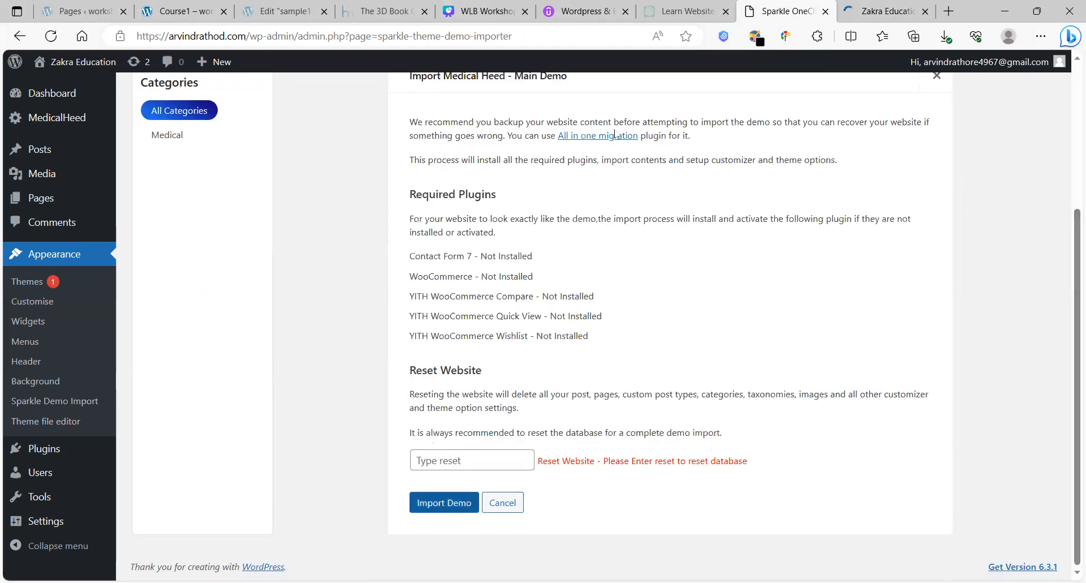
left_click(877, 10)
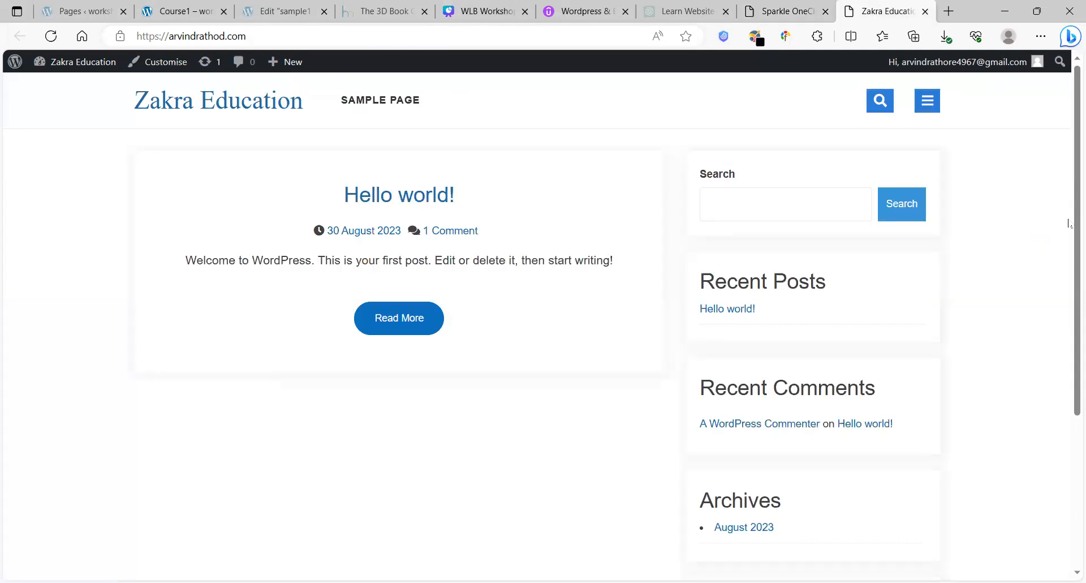
left_click(805, 7)
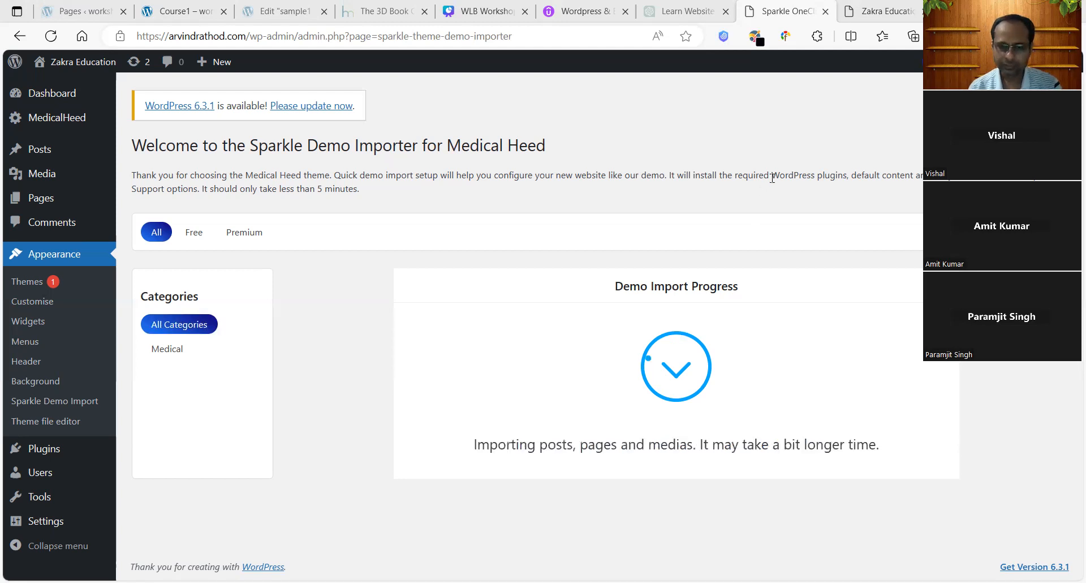
Step: Reload the site's front page and keep checking the importer until the import finishes
key("ctrl+Tab")
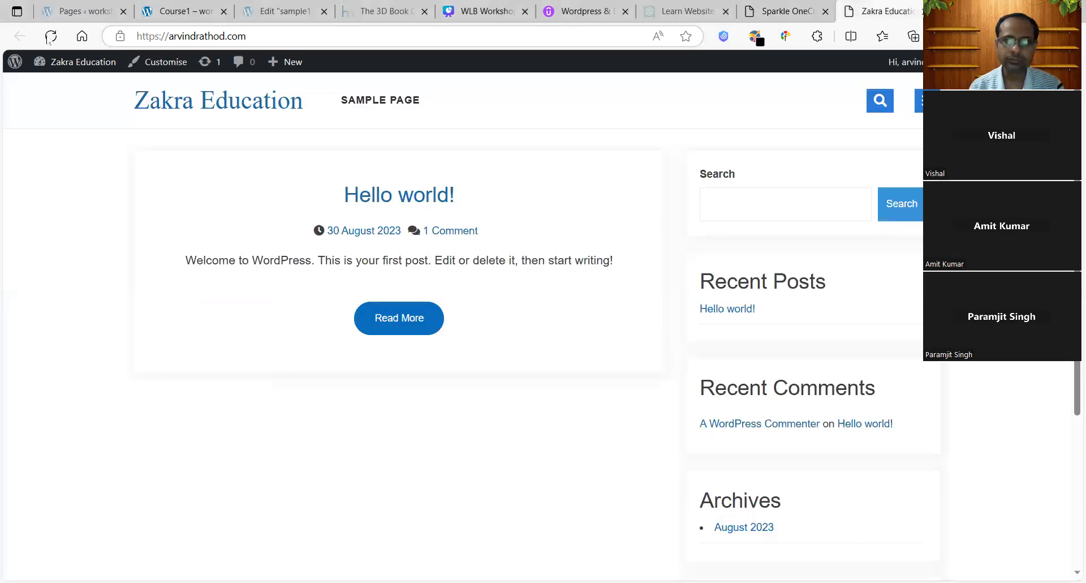
left_click(50, 36)
left_click(790, 5)
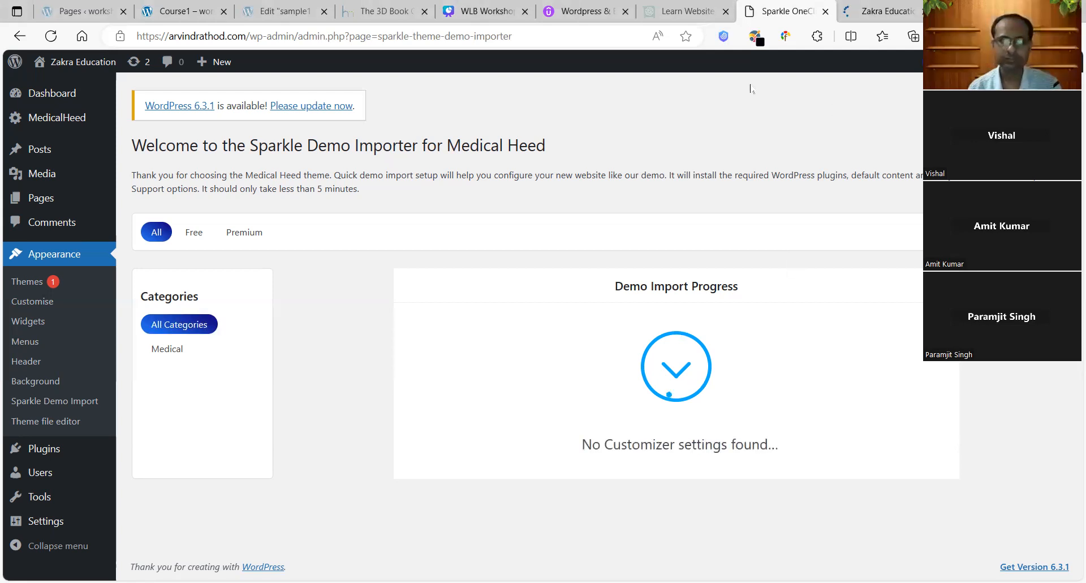
left_click(883, 10)
left_click(775, 6)
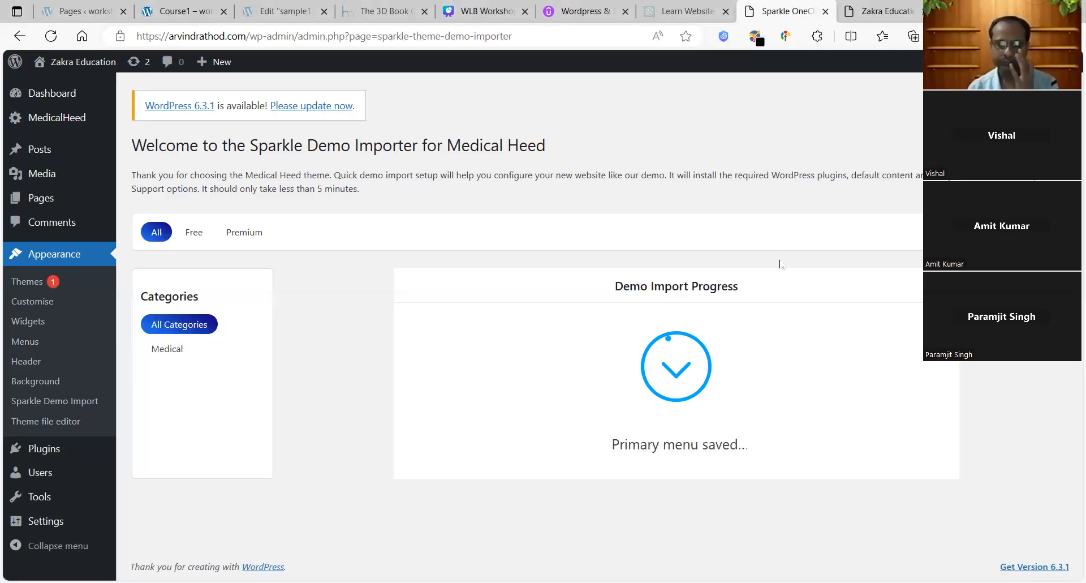
left_click(886, 8)
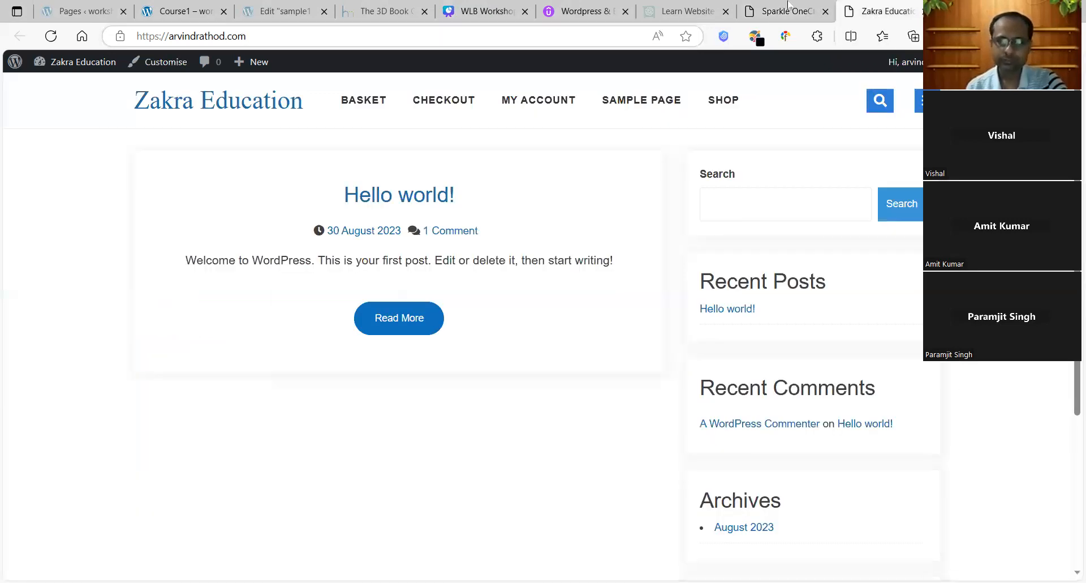
left_click(789, 7)
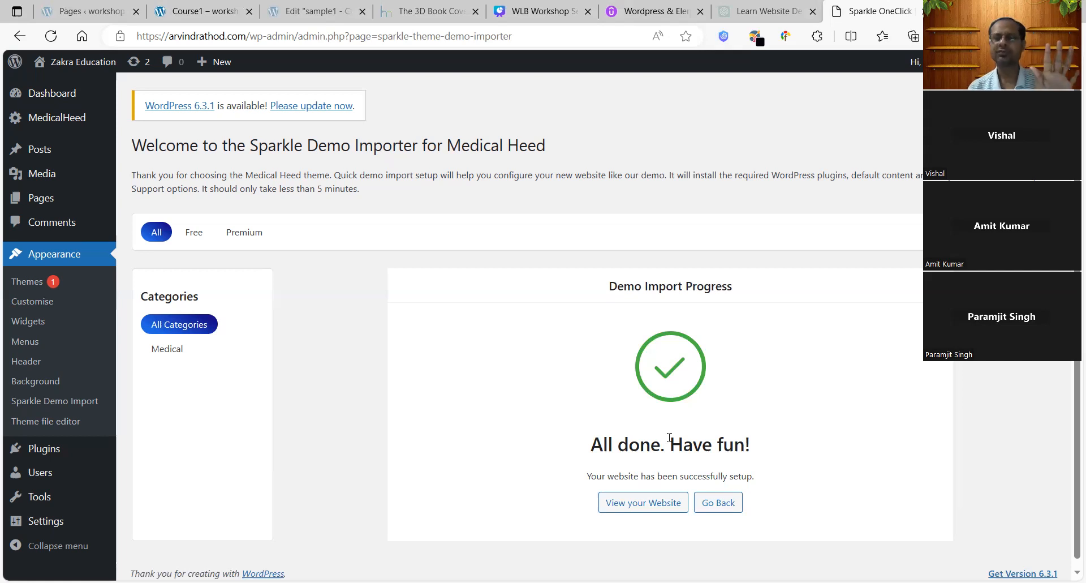
Step: View the finished Medical Heed website in a new tab, then return to the 'All done' screen
left_click(633, 498)
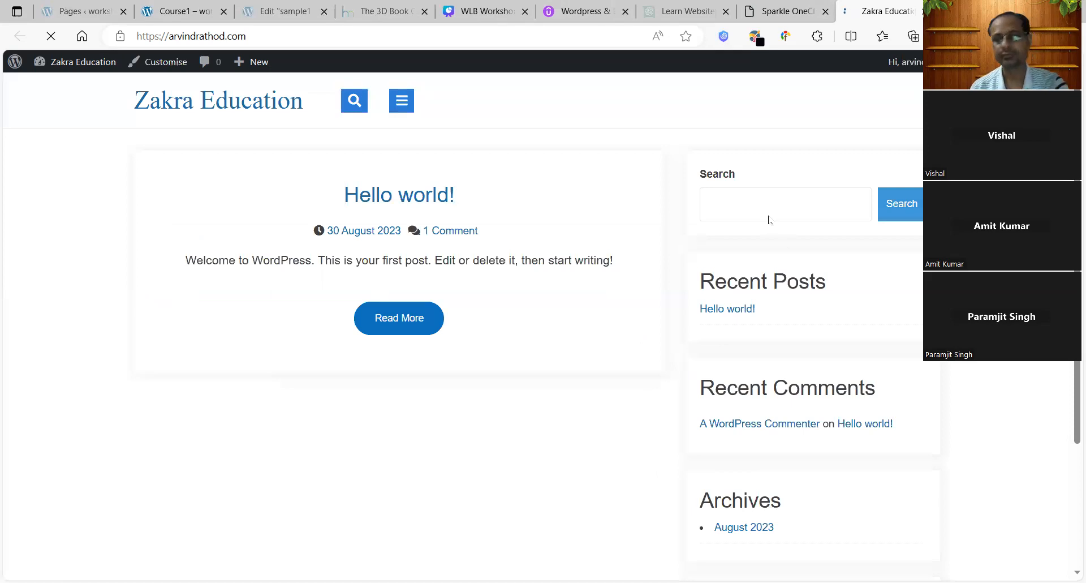
left_click(773, 5)
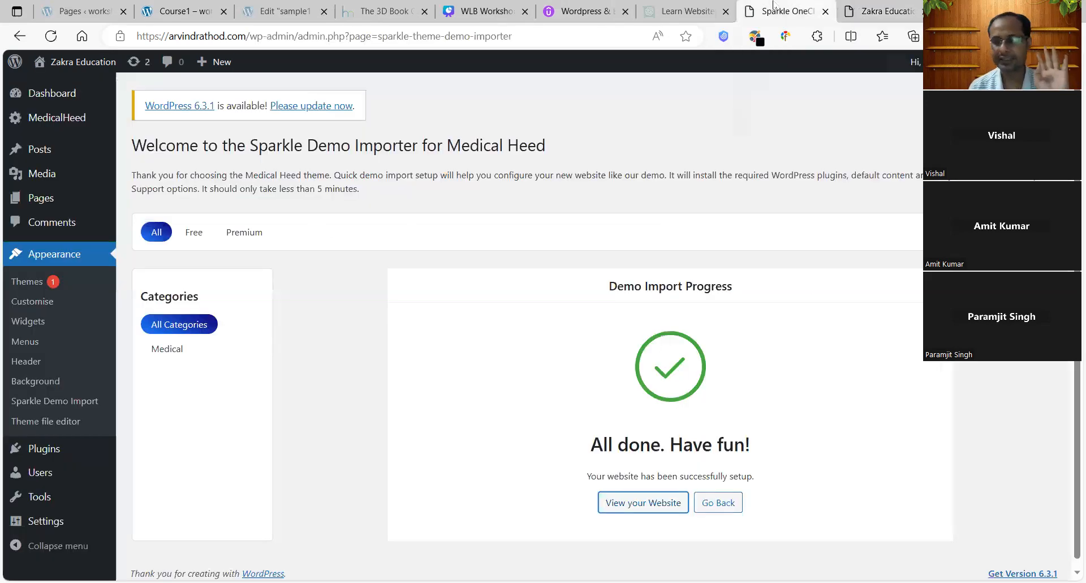